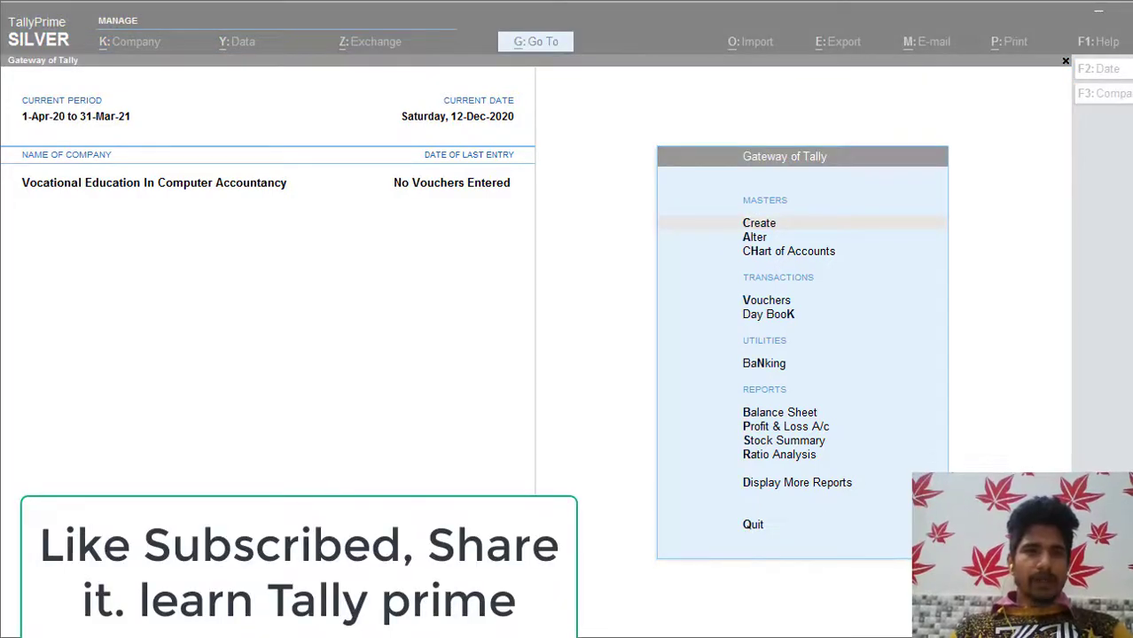
Step: Open the accounting period setting twice and close it without changes
{"action": "left_click", "coordinate": [478, 373]}
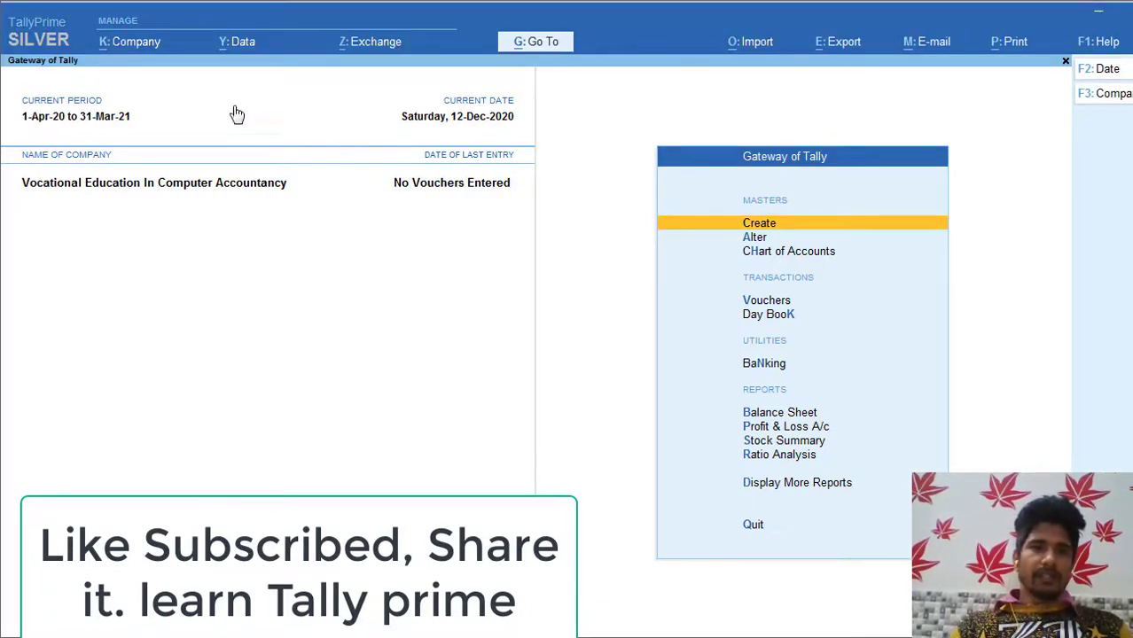
{"action": "left_click", "coordinate": [77, 118]}
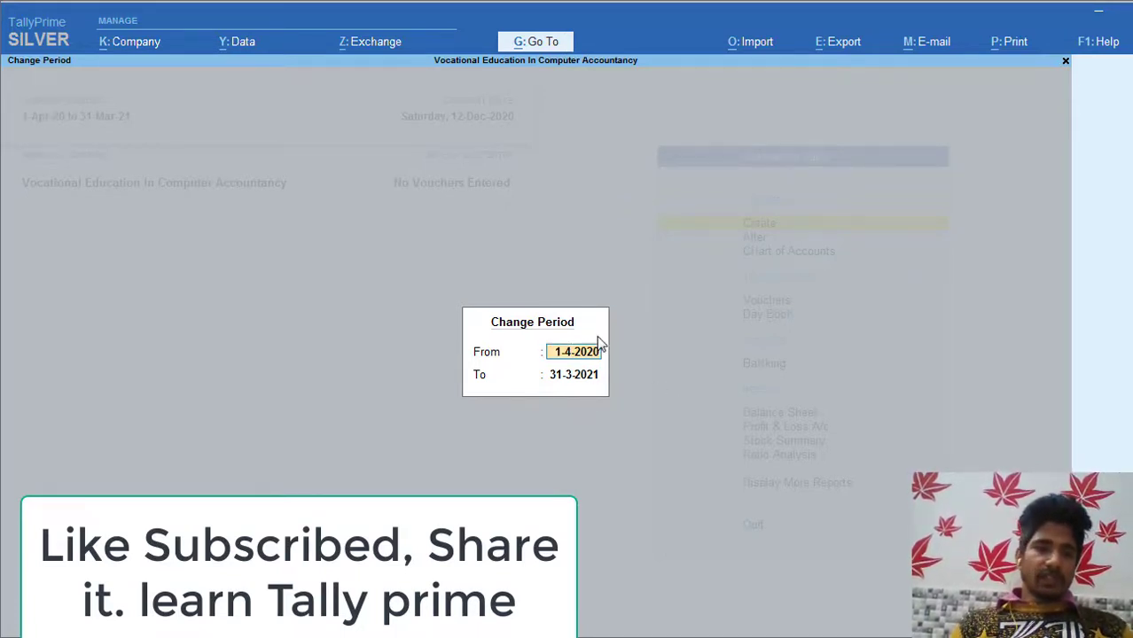
{"action": "key", "text": "Escape"}
{"action": "key", "text": "Escape"}
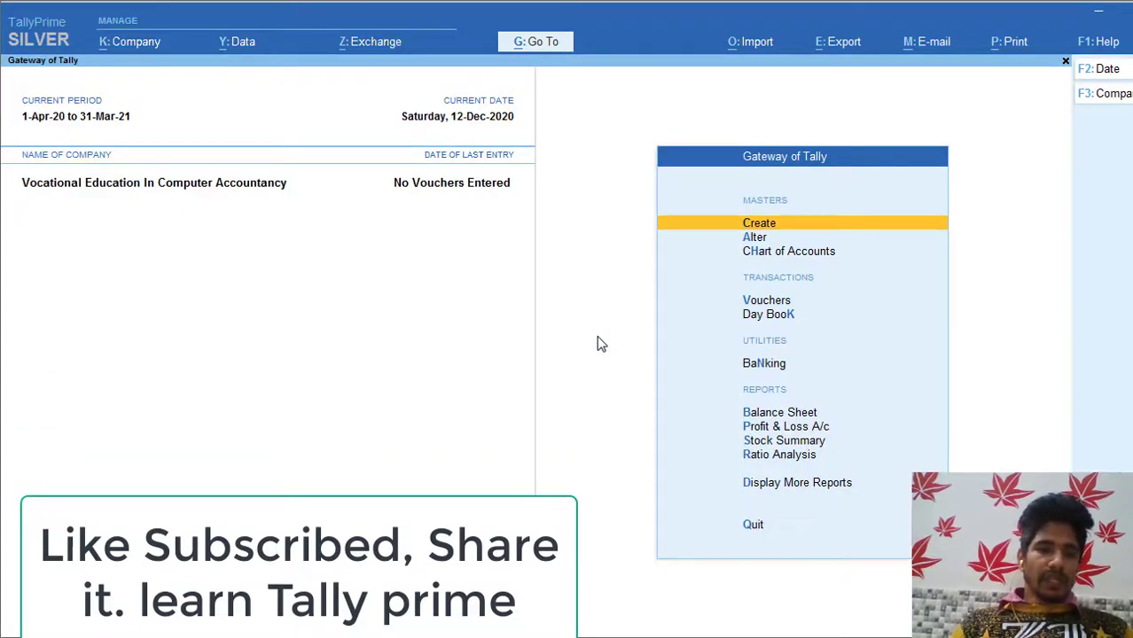
{"action": "key", "text": "alt+F2"}
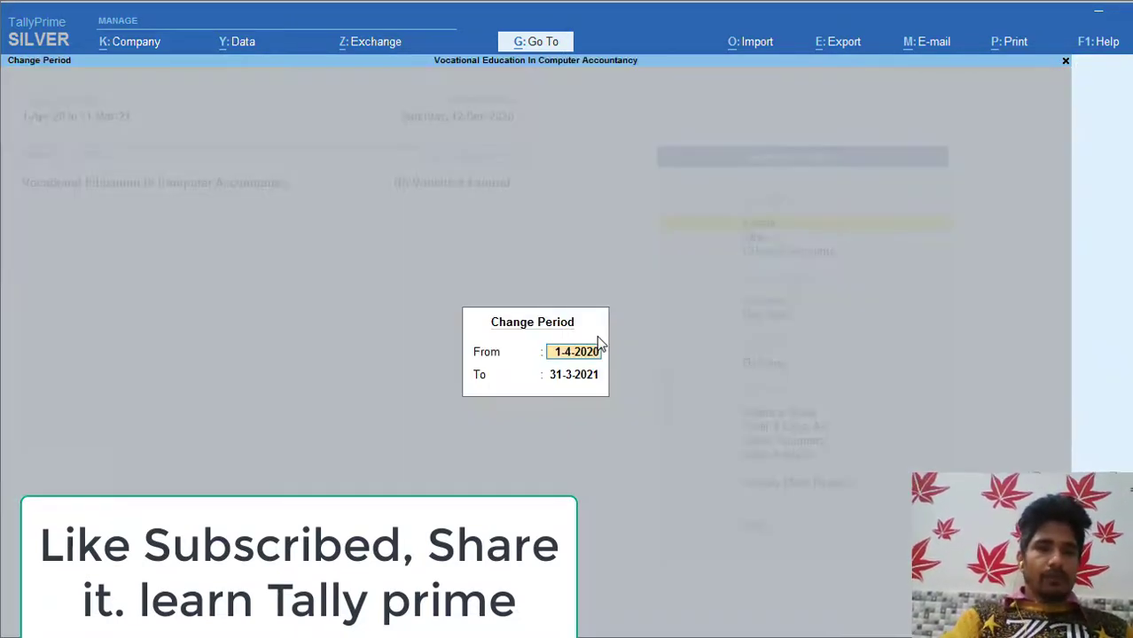
{"action": "key", "text": "Escape"}
{"action": "key", "text": "Escape"}
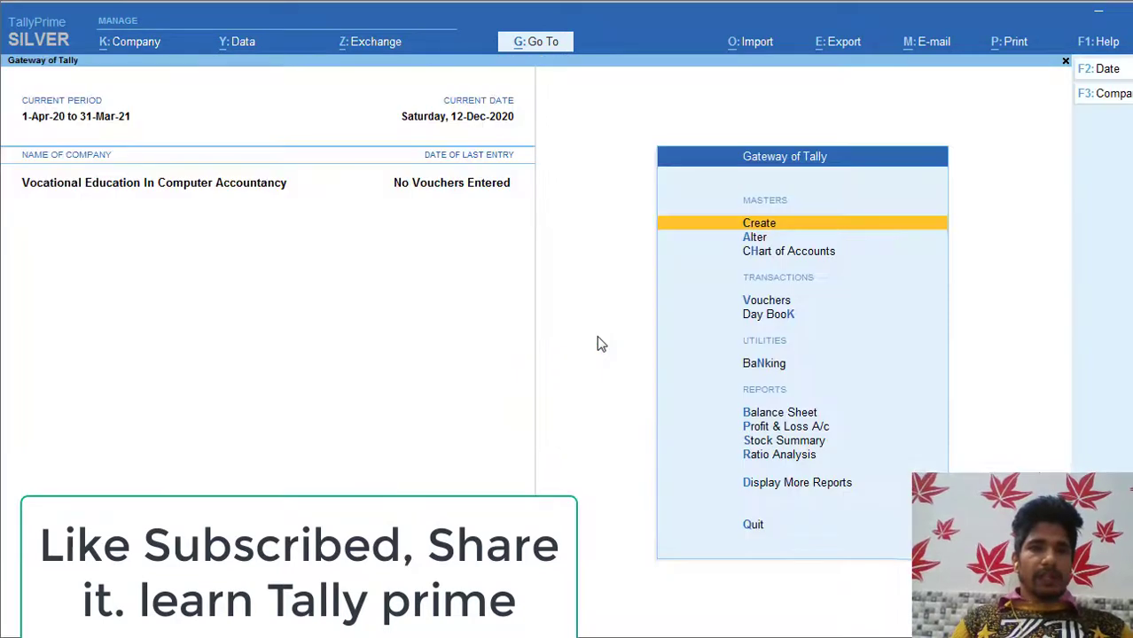
Step: Set the current date to 12-11 first, then accept 13-11-2020 (Friday, 13-Nov-2020)
{"action": "left_click", "coordinate": [481, 122]}
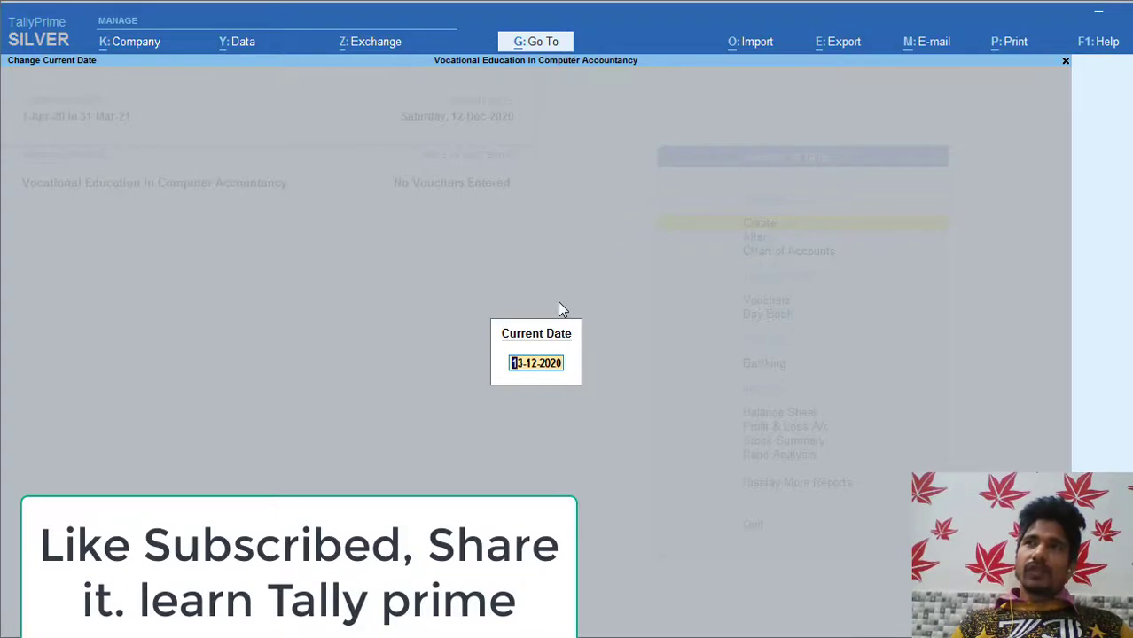
{"action": "key", "text": "BackSpace"}
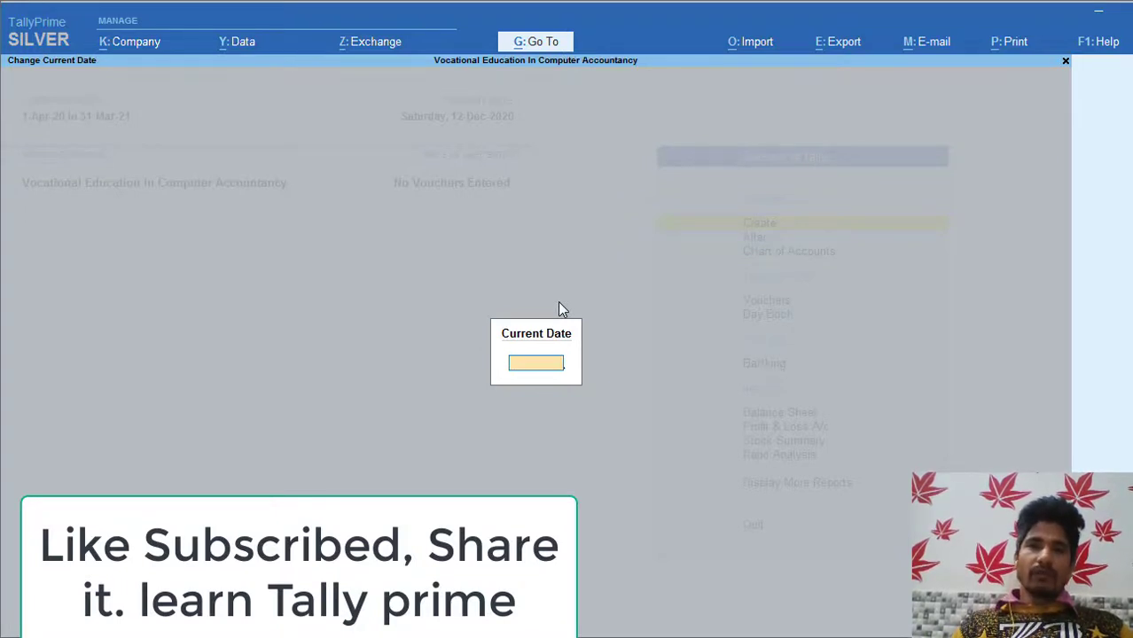
{"action": "key", "text": "Escape"}
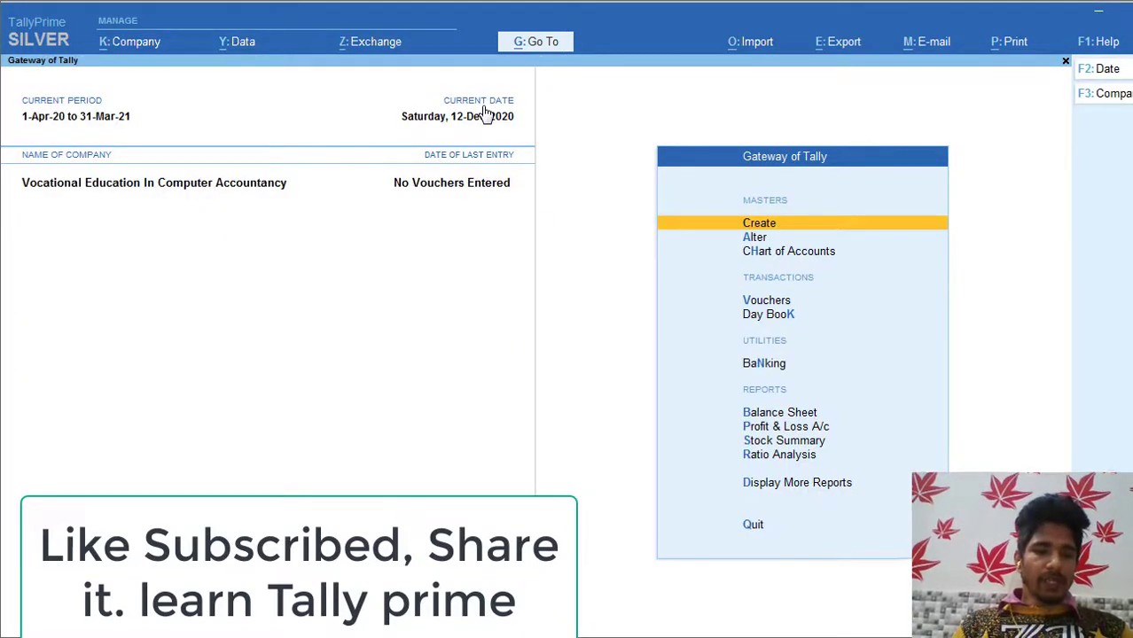
{"action": "left_click", "coordinate": [487, 113]}
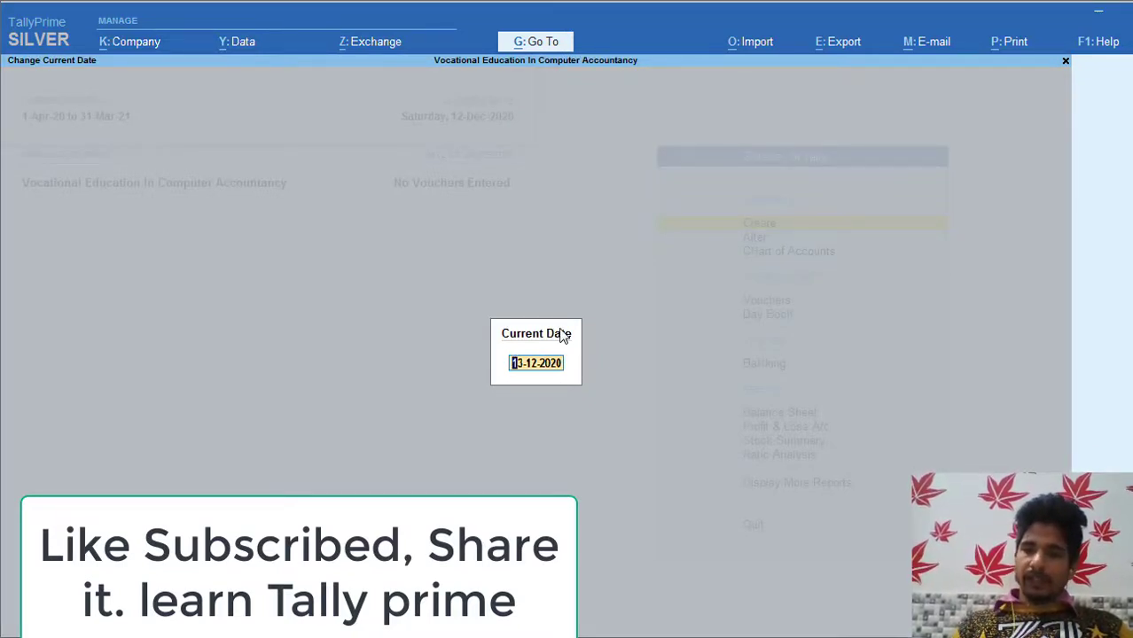
{"action": "type", "text": "12-11"}
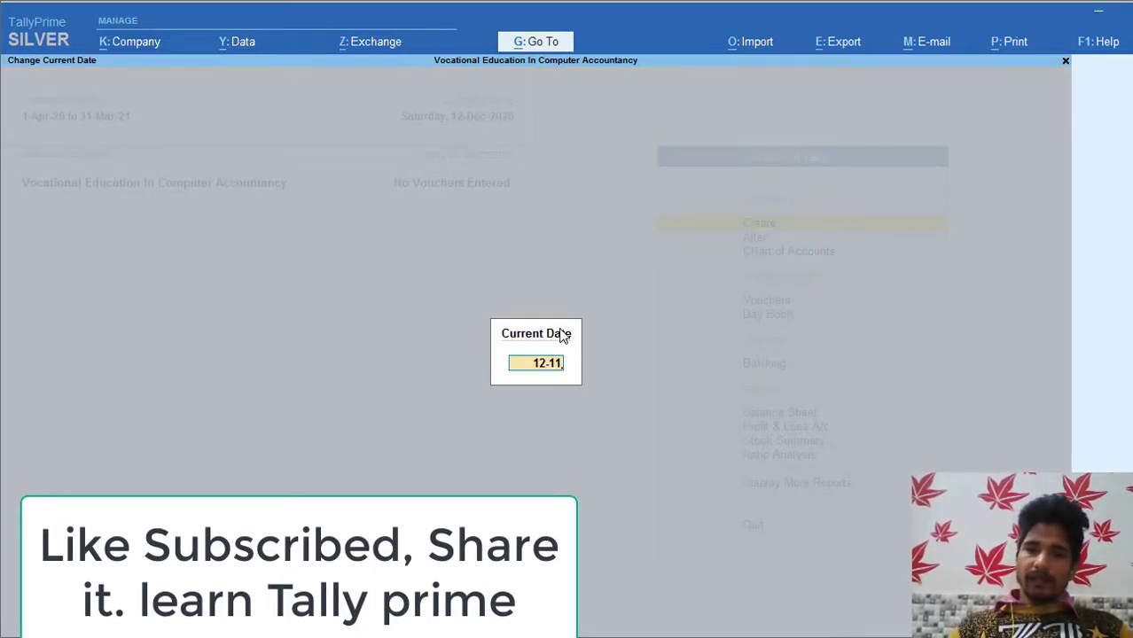
{"action": "key", "text": "Return"}
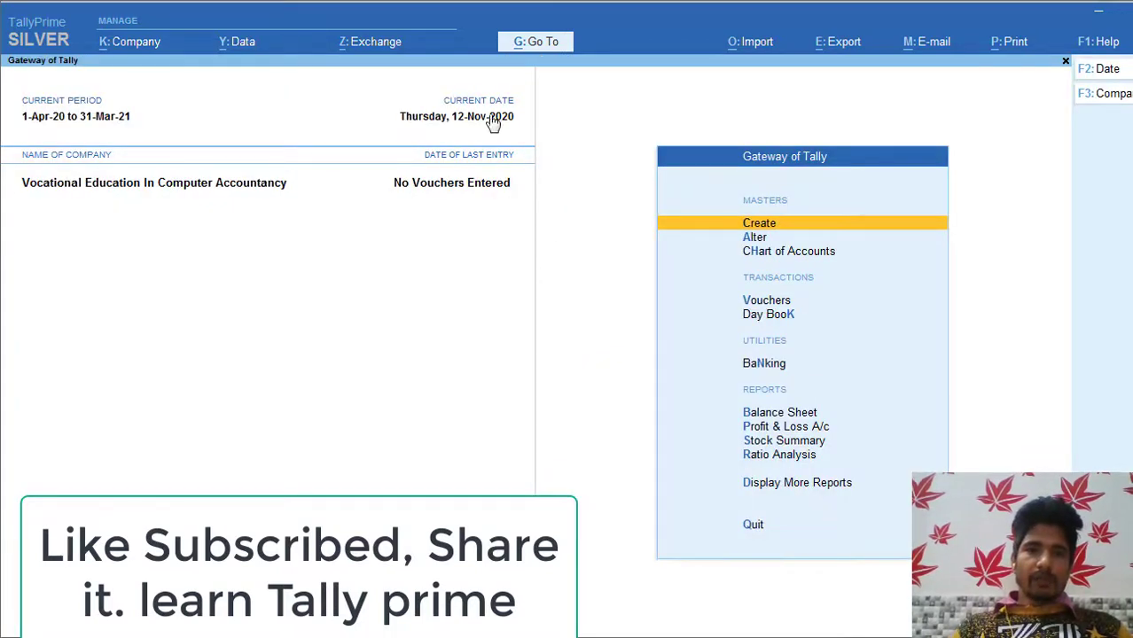
{"action": "left_click", "coordinate": [479, 119]}
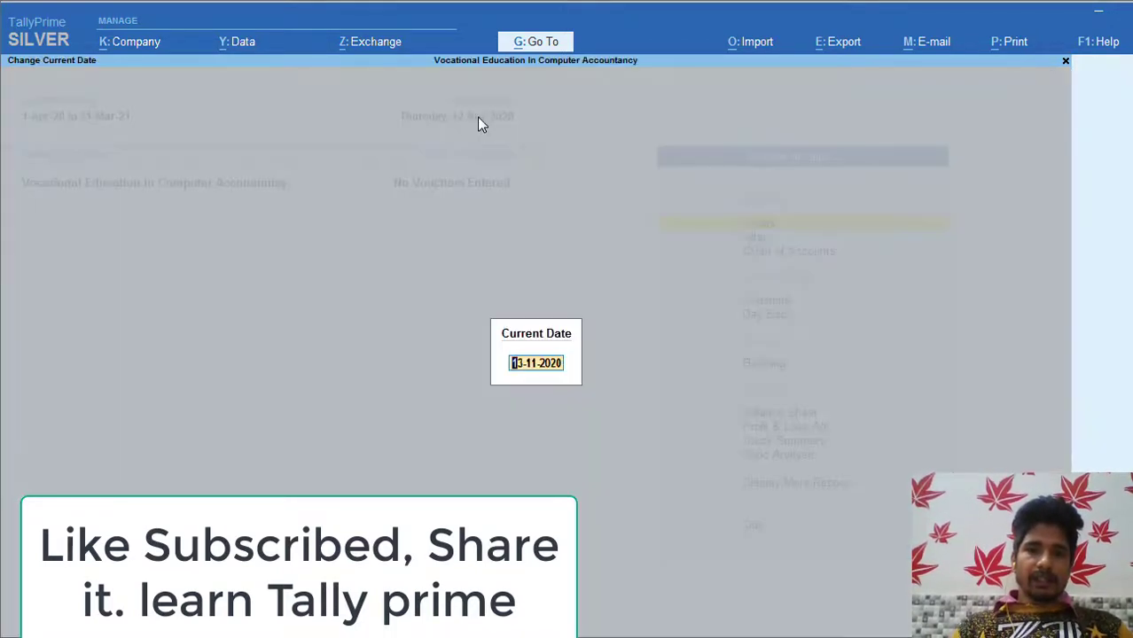
{"action": "key", "text": "Return"}
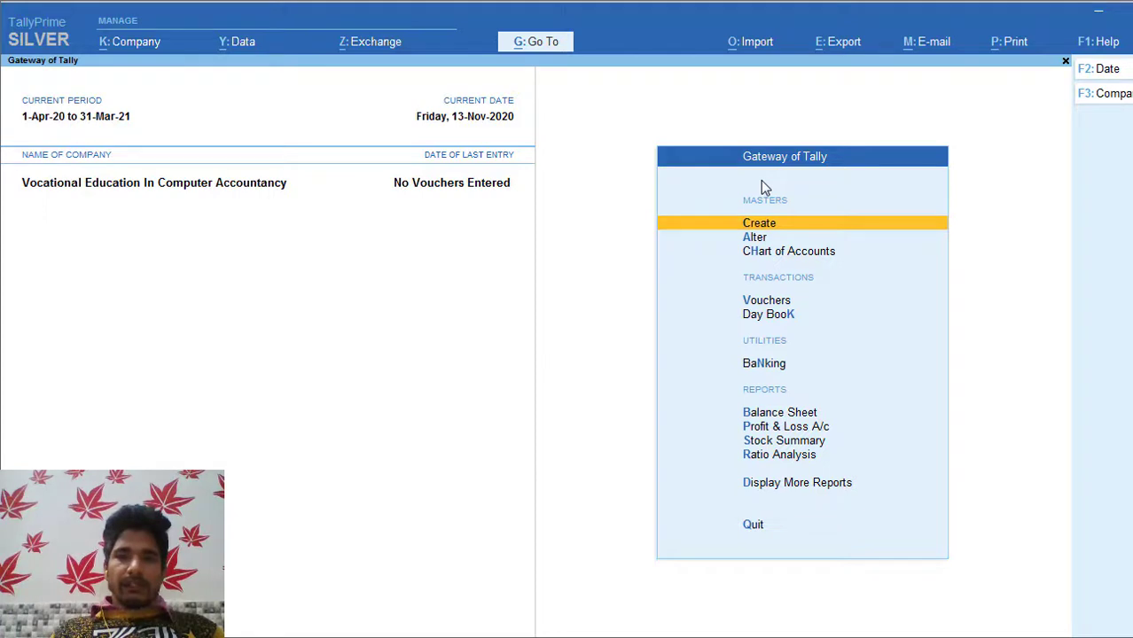
Step: Create a new ledger 'Sbi Bank' and assign it to the Bank Accounts group
{"action": "key", "text": "Return"}
{"action": "key", "text": "Down"}
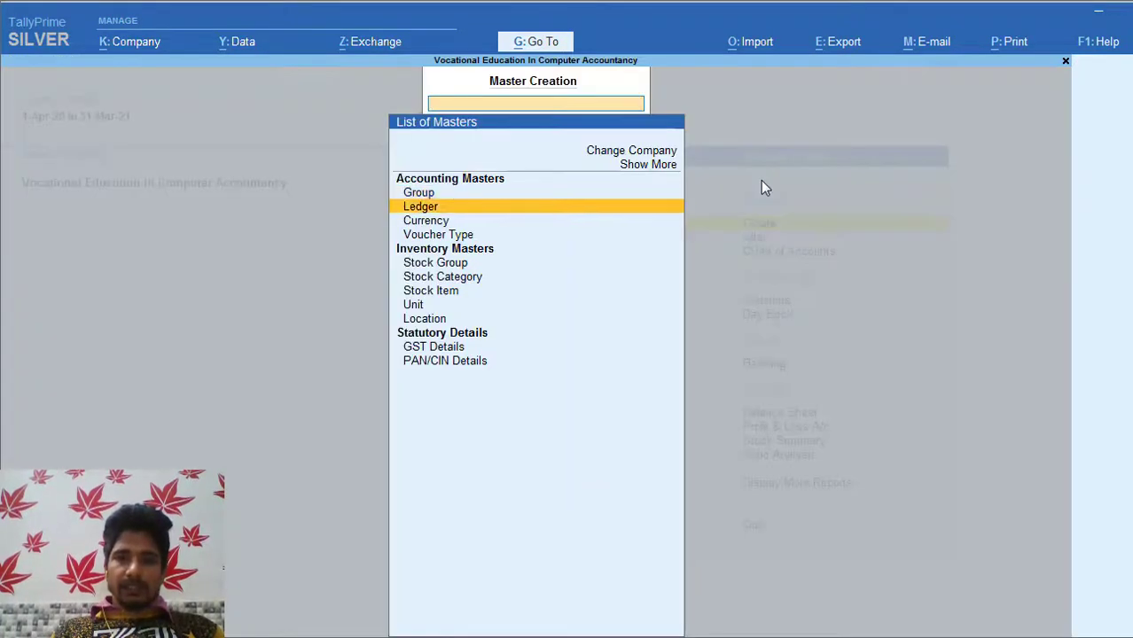
{"action": "key", "text": "Return"}
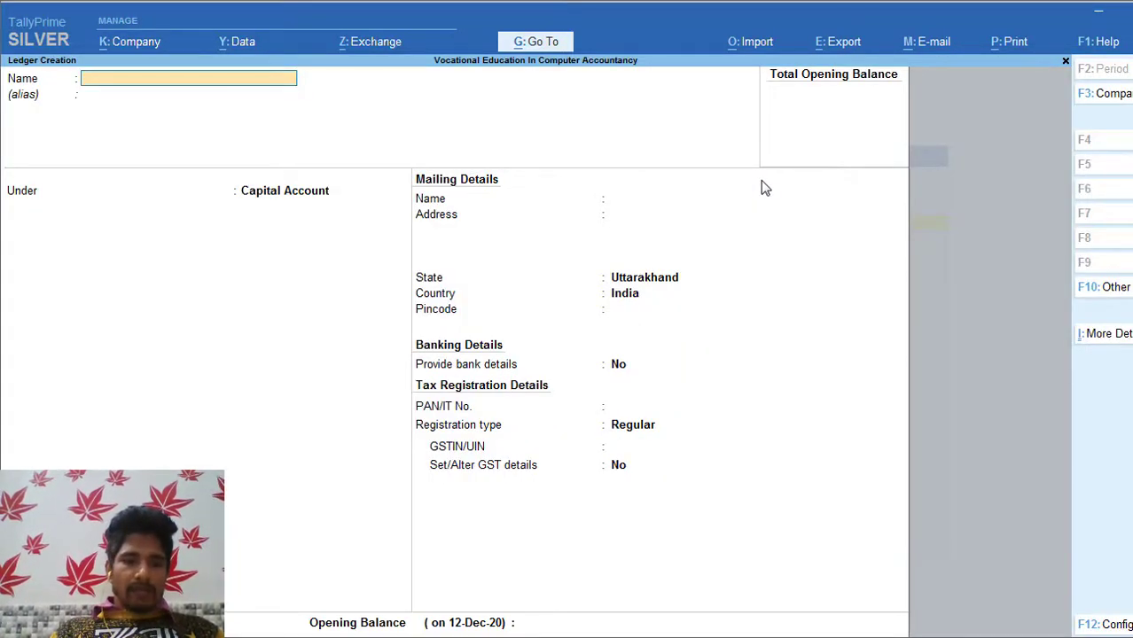
{"action": "type", "text": "Sbi"}
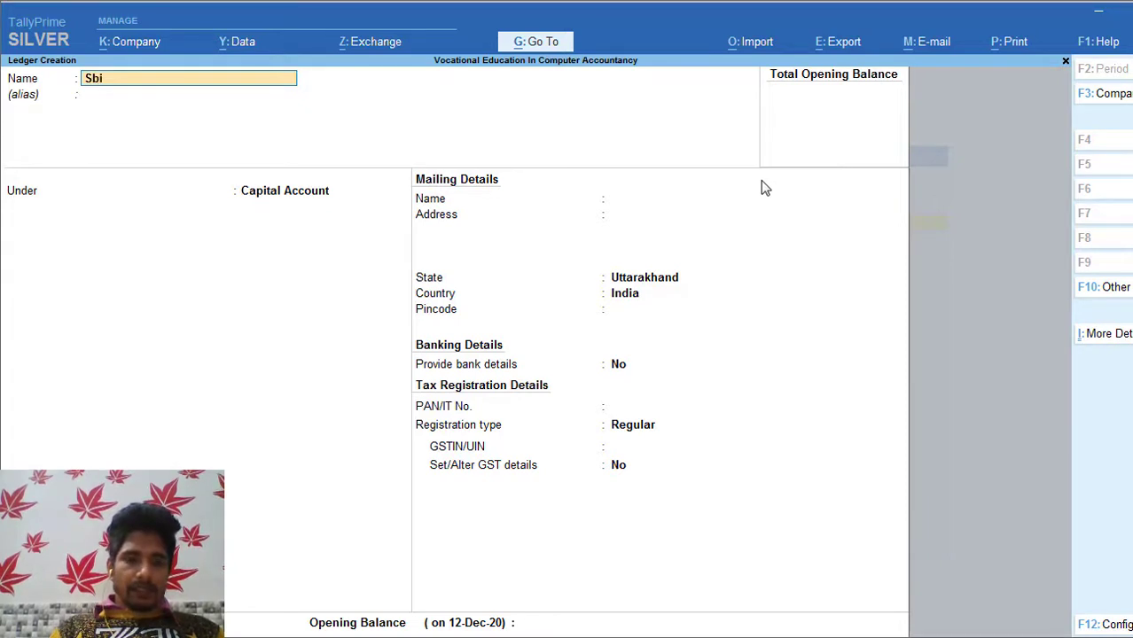
{"action": "type", "text": " Bank"}
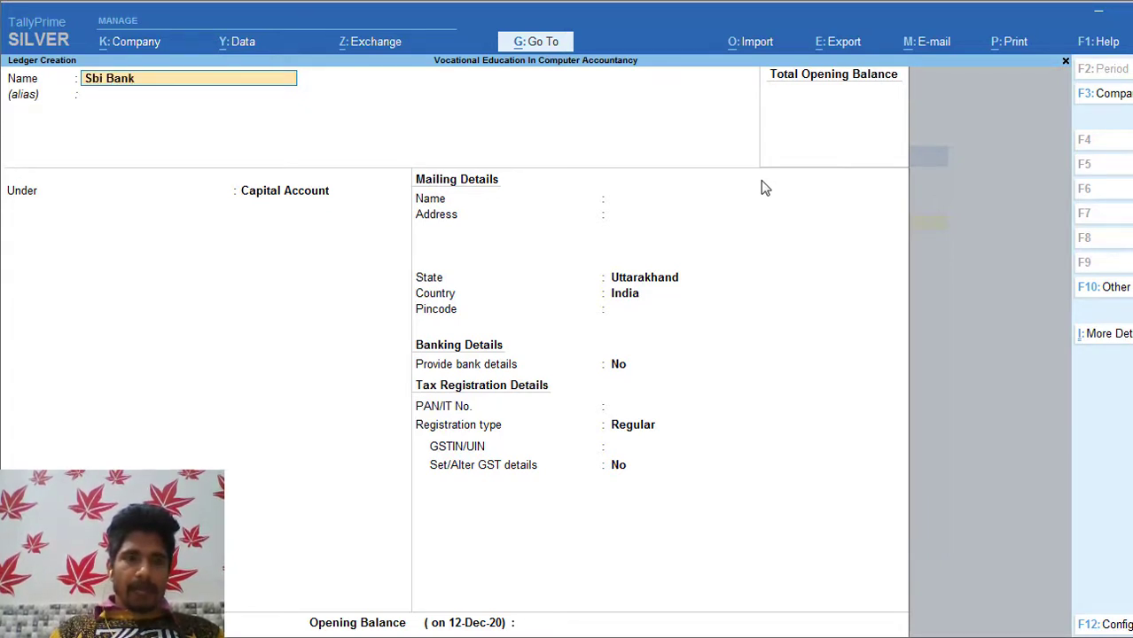
{"action": "key", "text": "Return"}
{"action": "key", "text": "Return"}
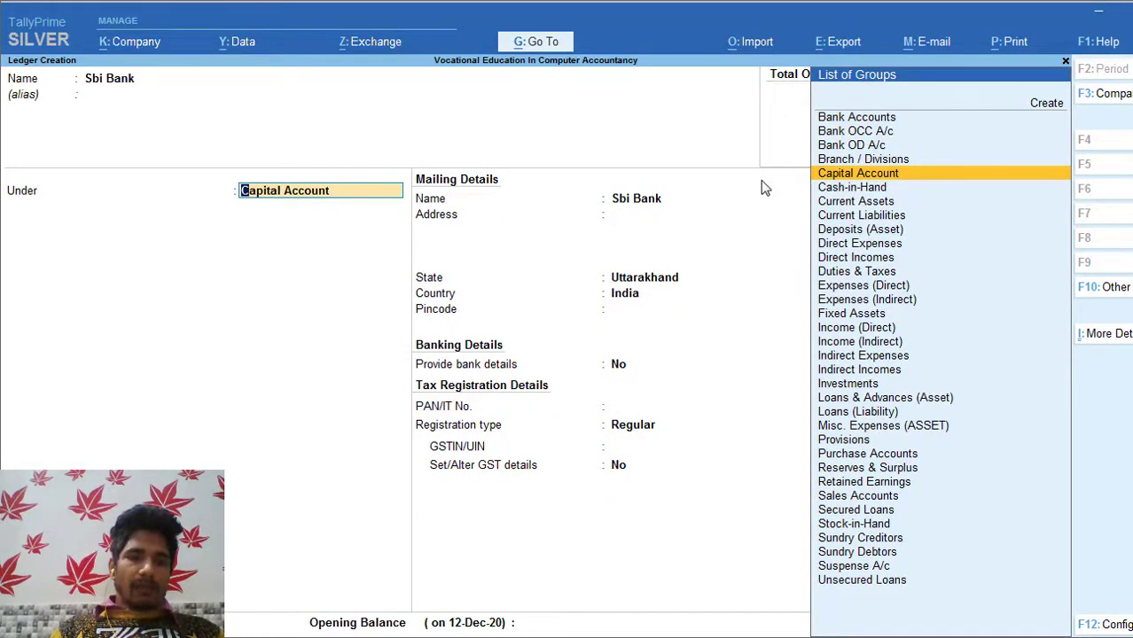
{"action": "type", "text": "Ban"}
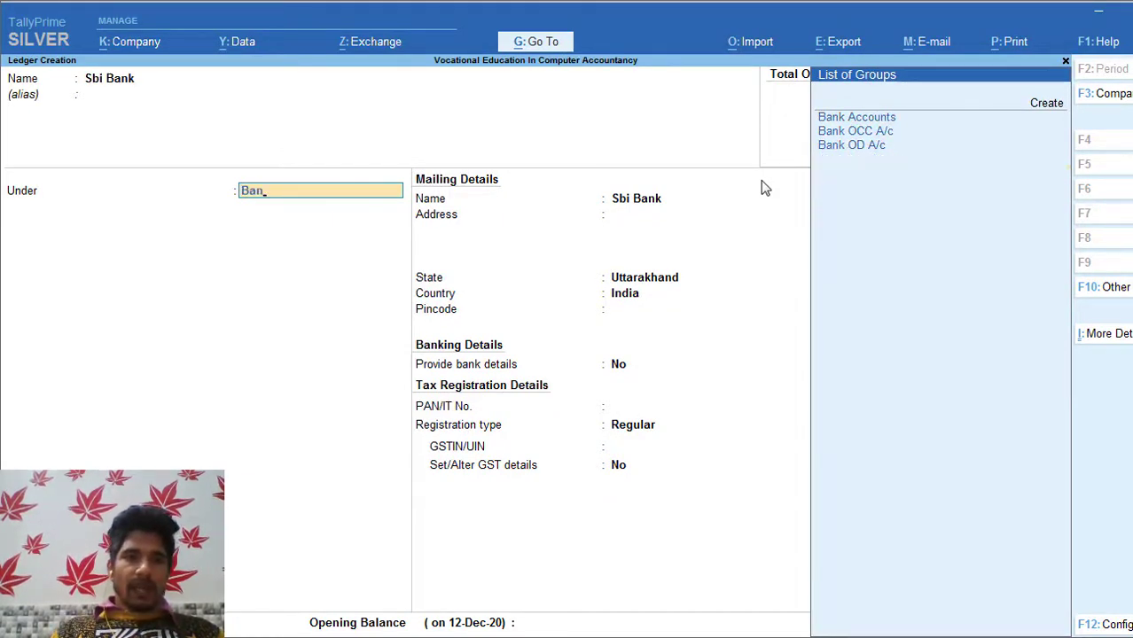
{"action": "key", "text": "Return"}
{"action": "key", "text": "Return"}
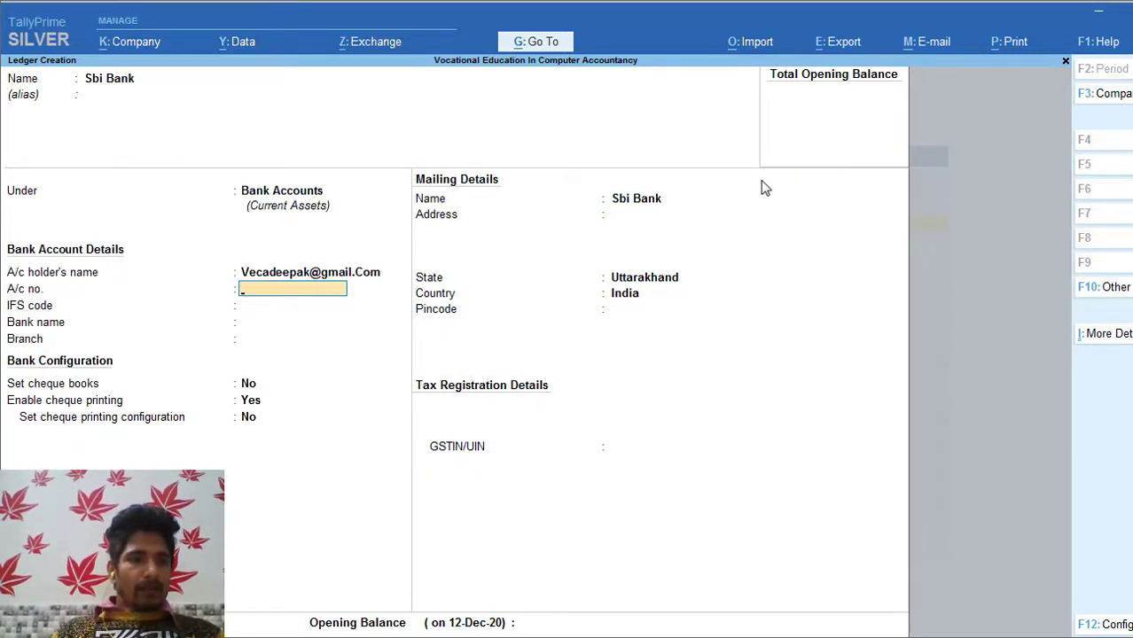
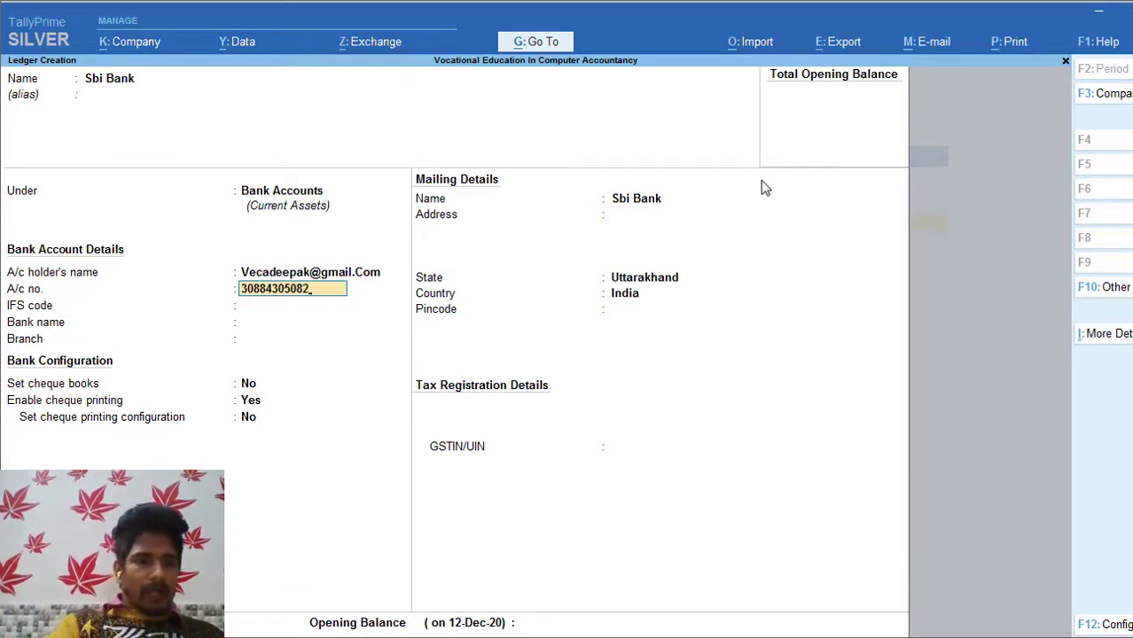
Step: Enter the bank account number and IFS code SBIN0000701
{"action": "key", "text": "Return"}
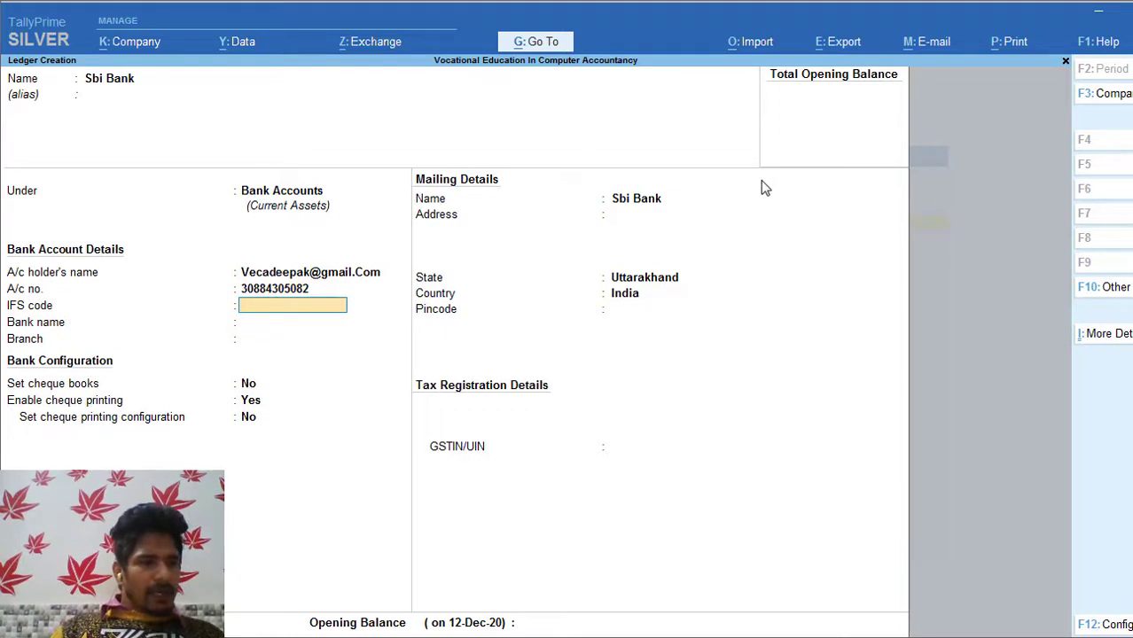
{"action": "type", "text": "SB"}
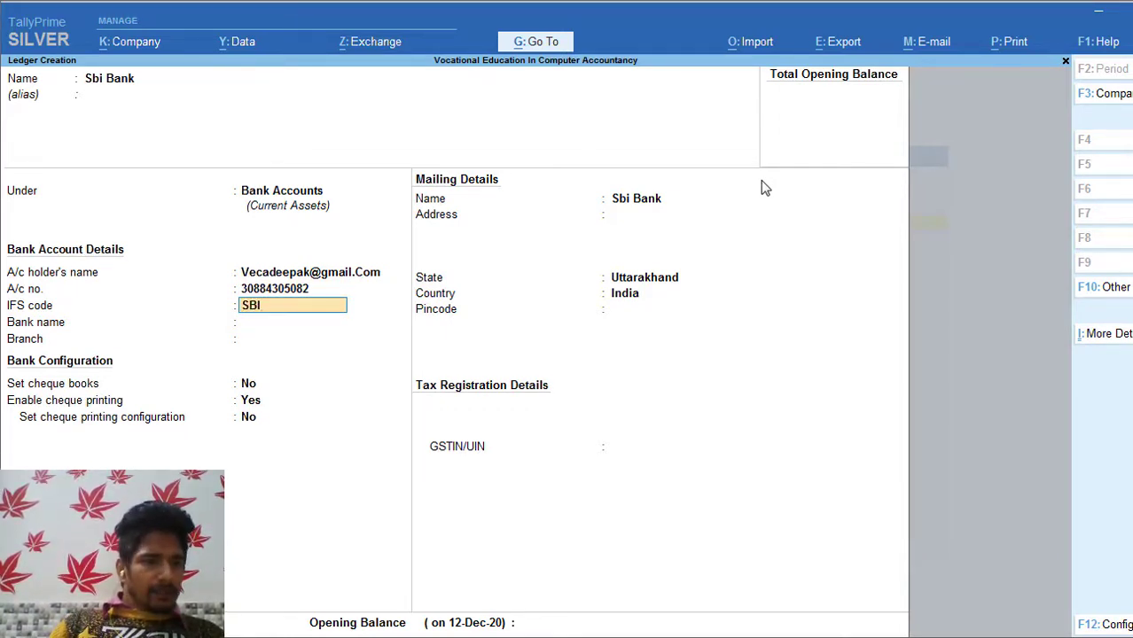
{"action": "type", "text": "I"}
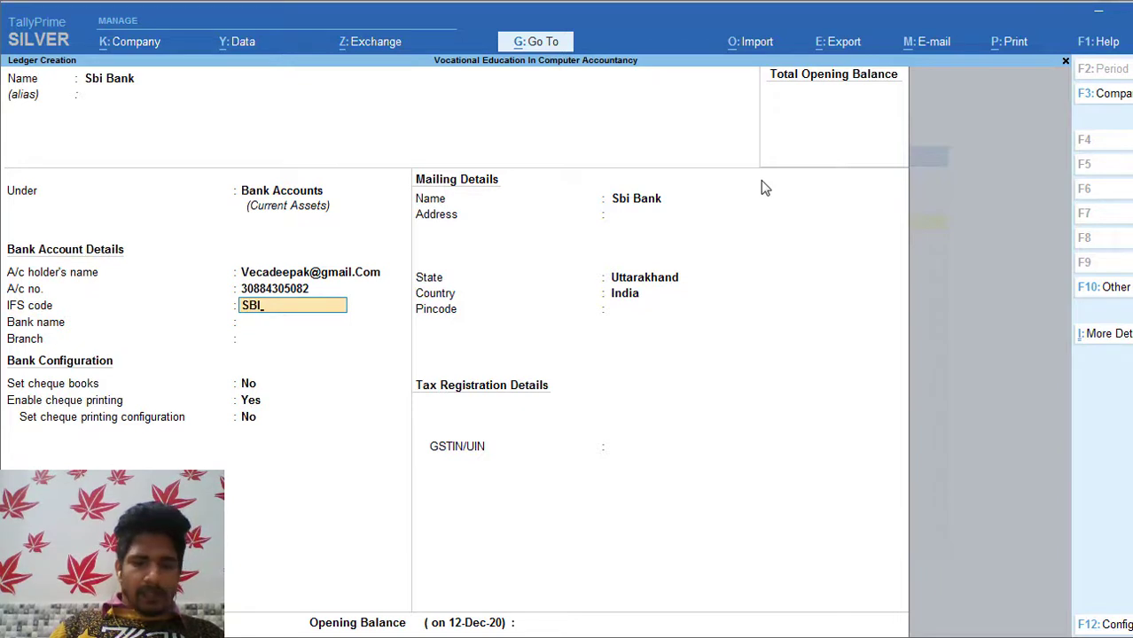
{"action": "type", "text": "N0"}
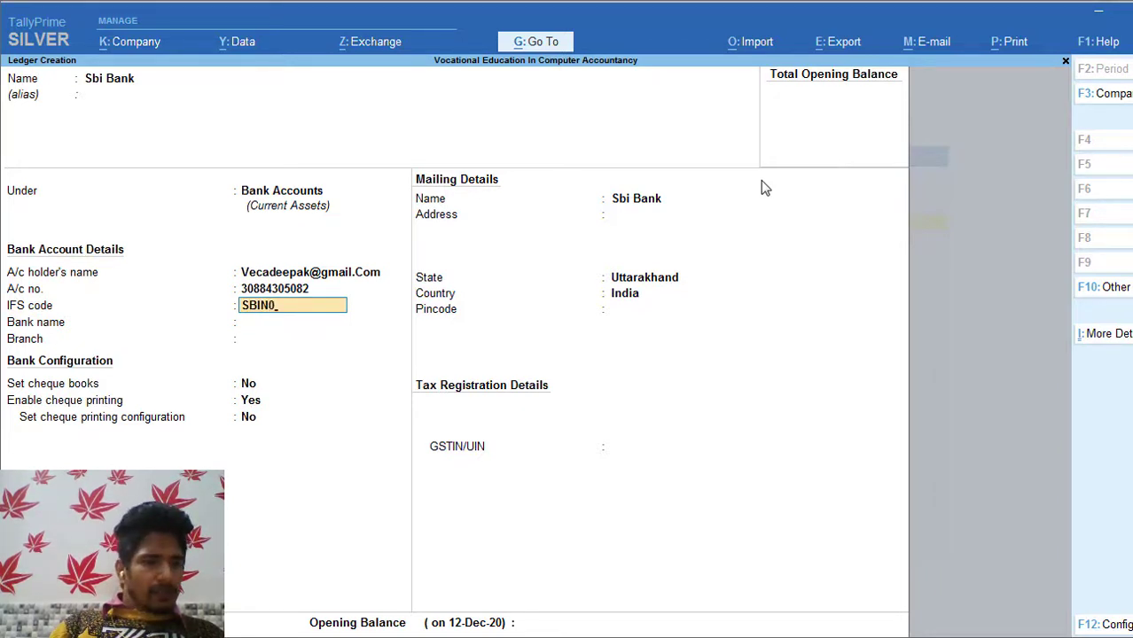
{"action": "type", "text": "00"}
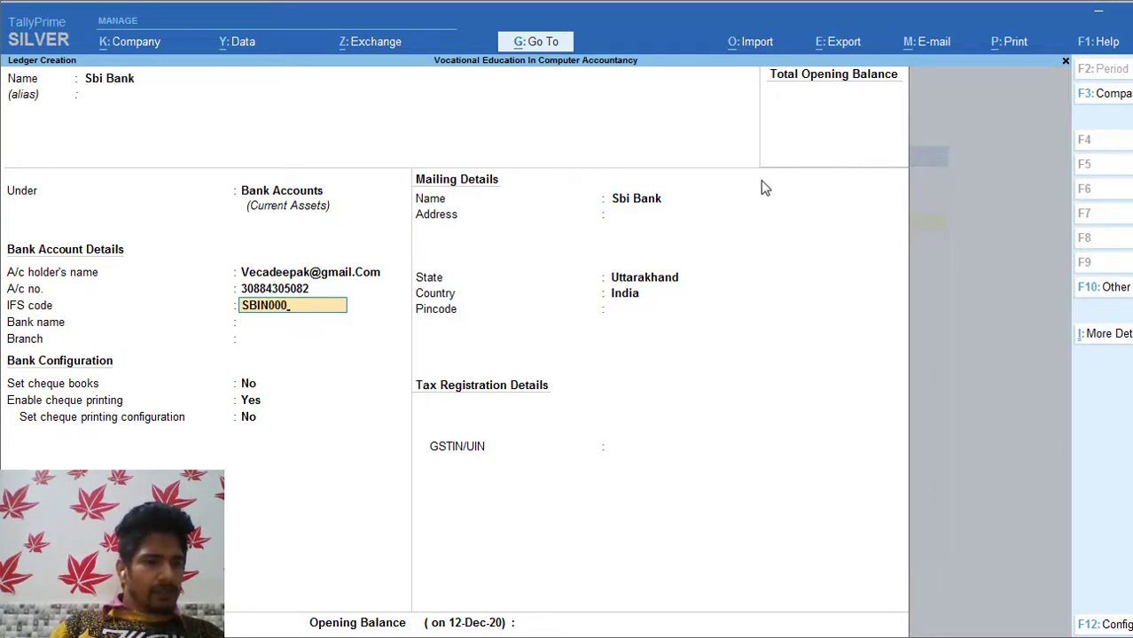
{"action": "type", "text": "0"}
{"action": "type", "text": "701"}
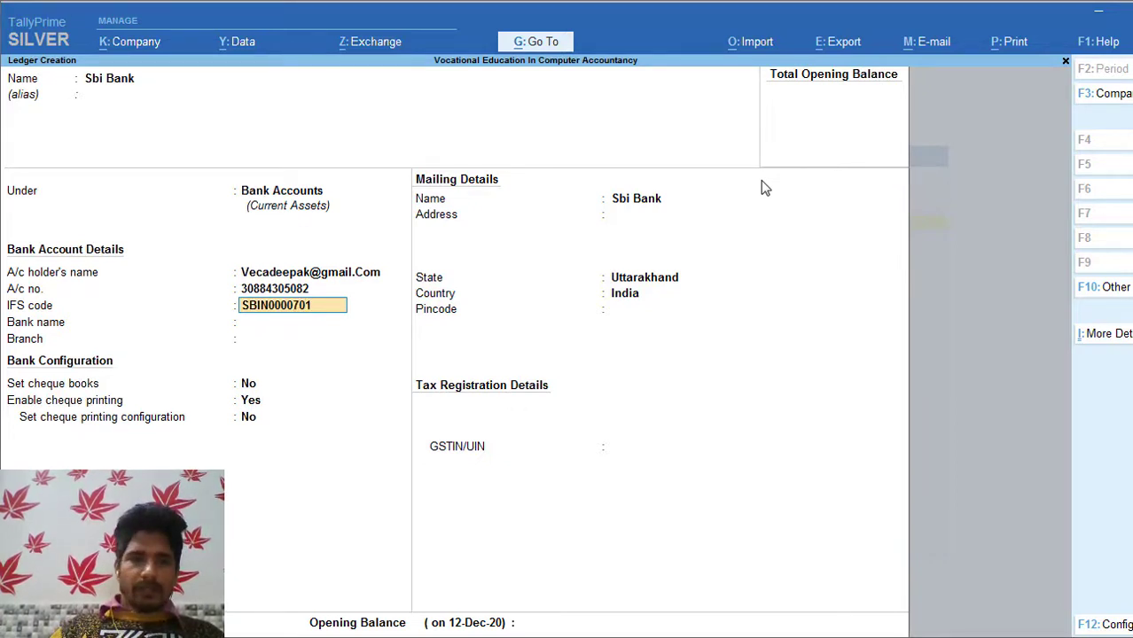
{"action": "key", "text": "Return"}
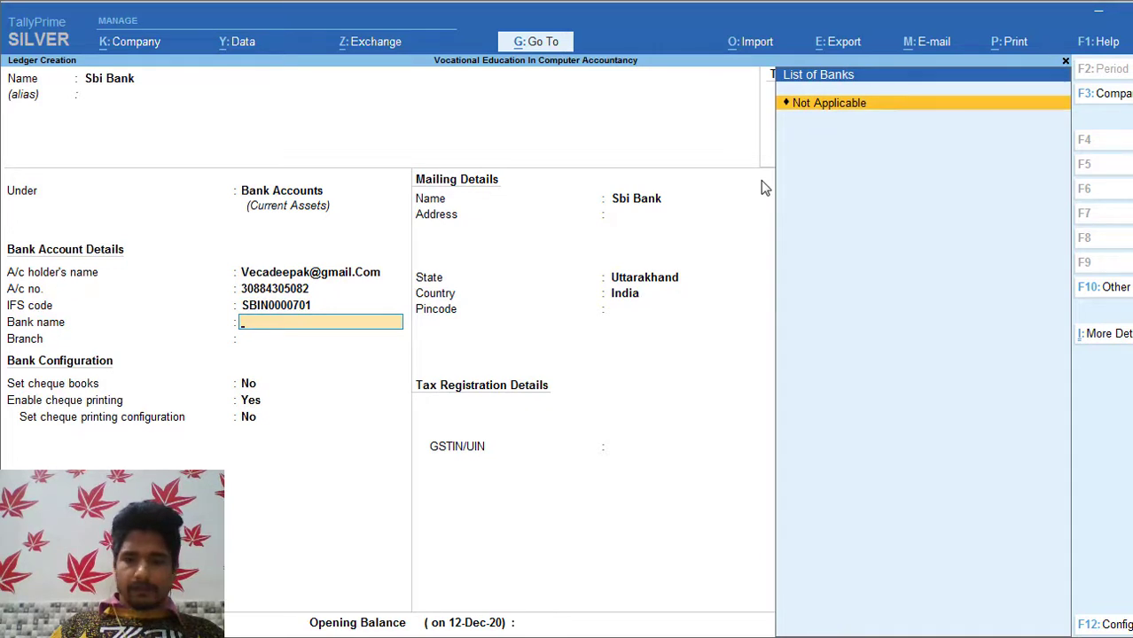
Step: Set bank name to Not Applicable and branch to PEERUMADARA, leaving cheque settings unchanged
{"action": "key", "text": "Return"}
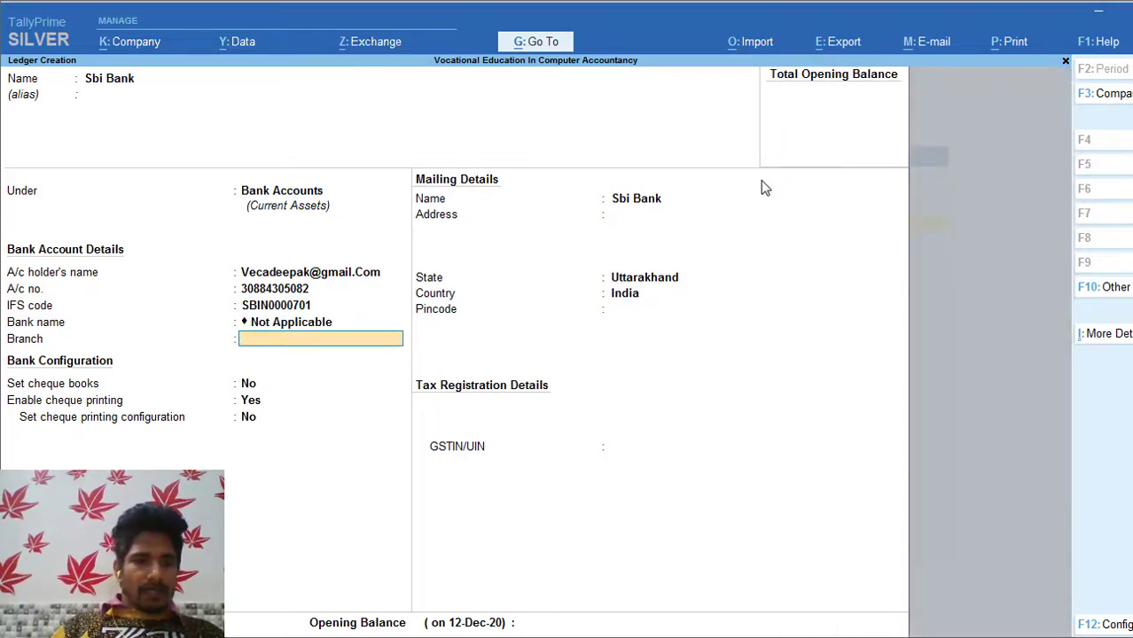
{"action": "type", "text": "P"}
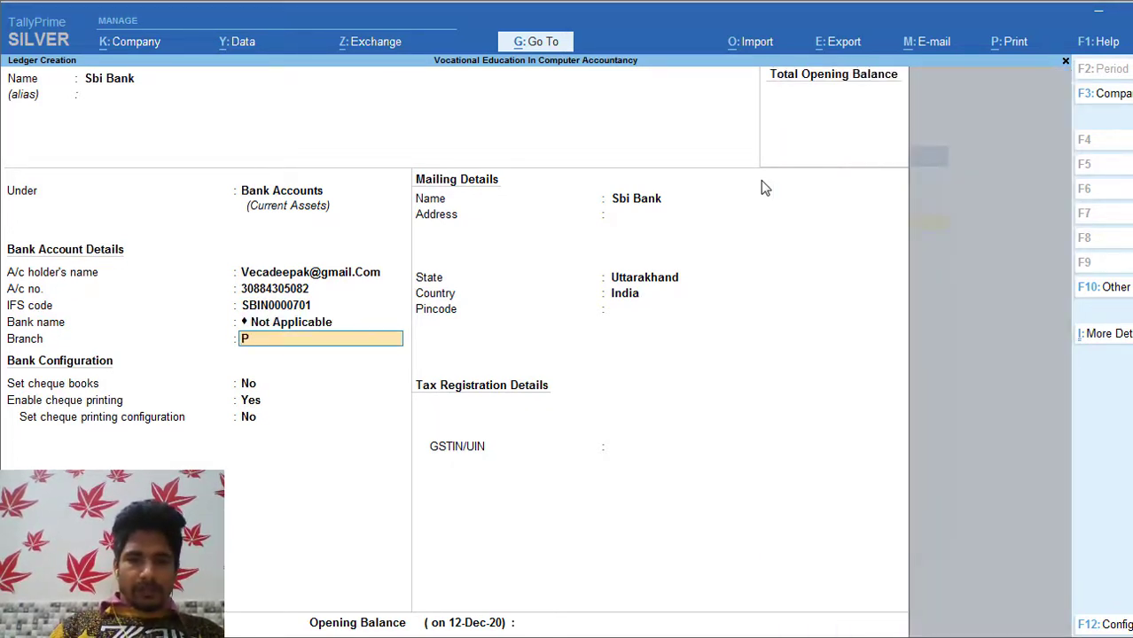
{"action": "type", "text": "EERUMADA"}
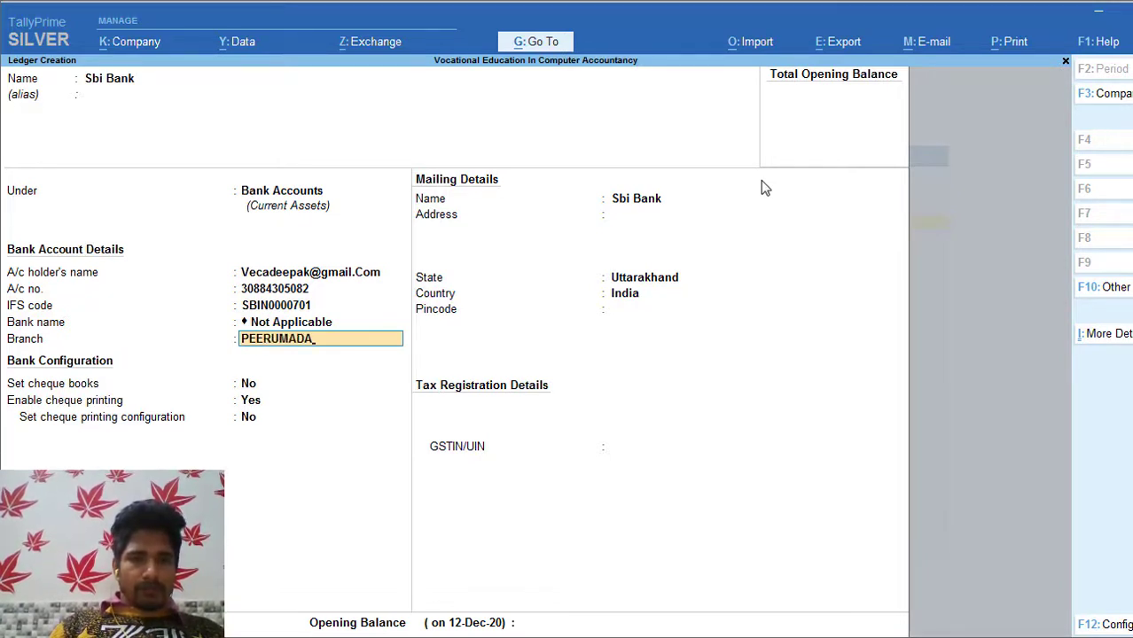
{"action": "key", "text": "BackSpace"}
{"action": "key", "text": "BackSpace"}
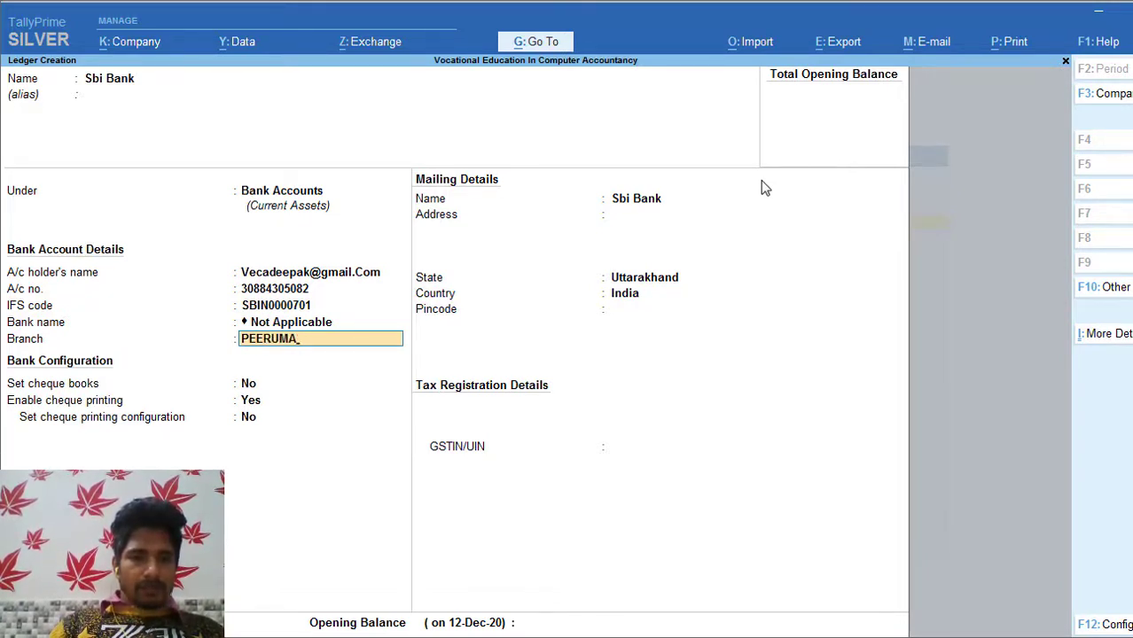
{"action": "type", "text": "DARA"}
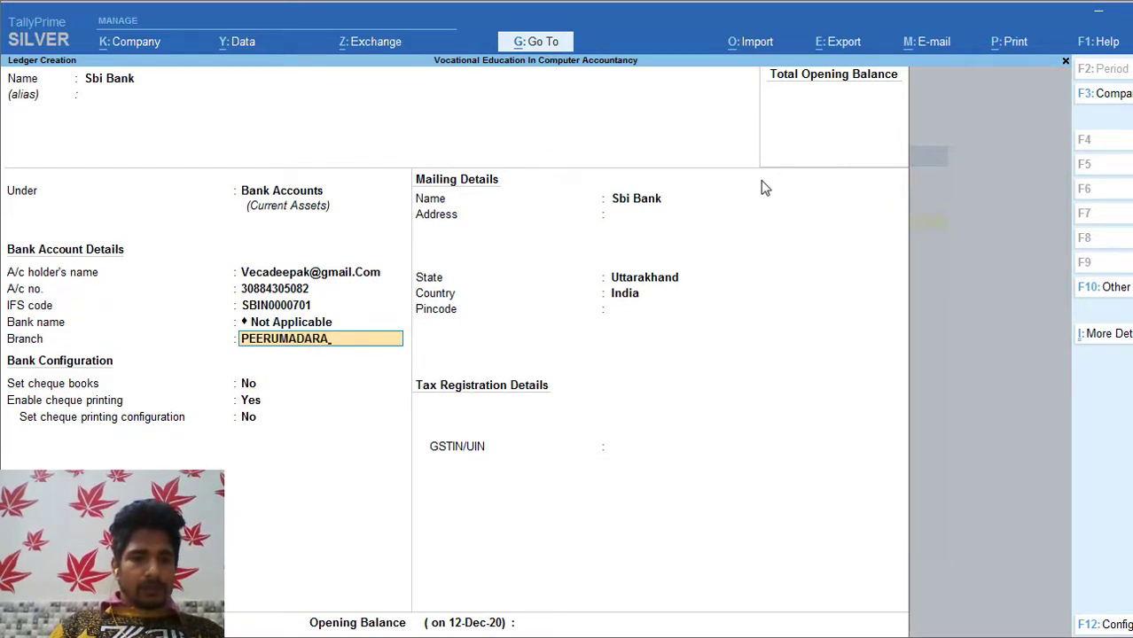
{"action": "key", "text": "Return"}
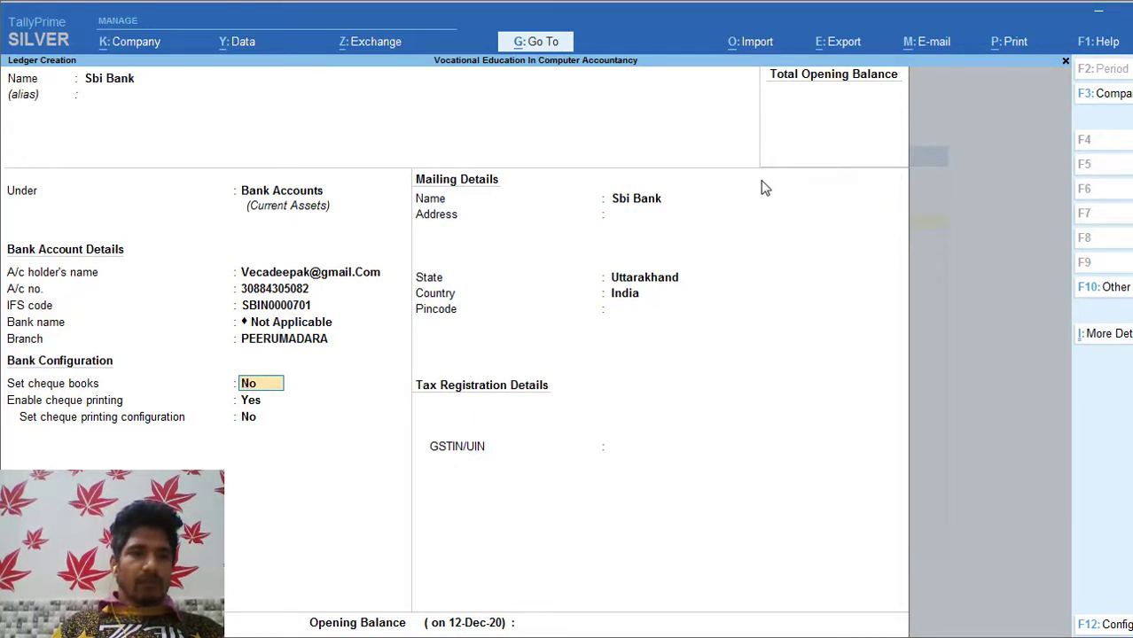
{"action": "key", "text": "Return"}
{"action": "key", "text": "Return"}
{"action": "key", "text": "Return"}
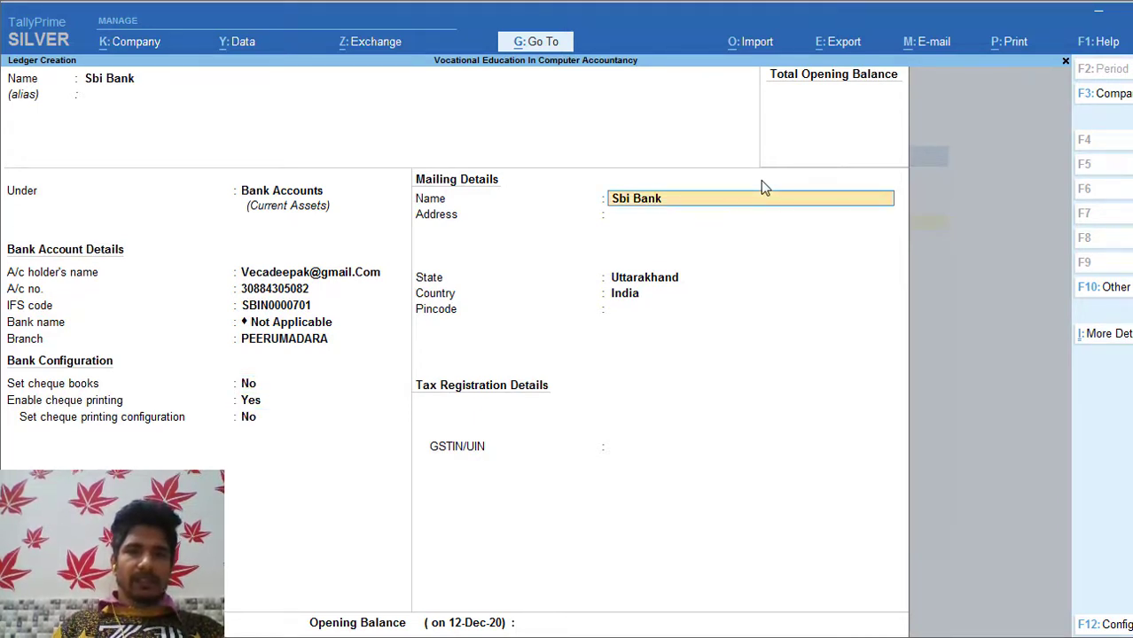
{"action": "key", "text": "Return"}
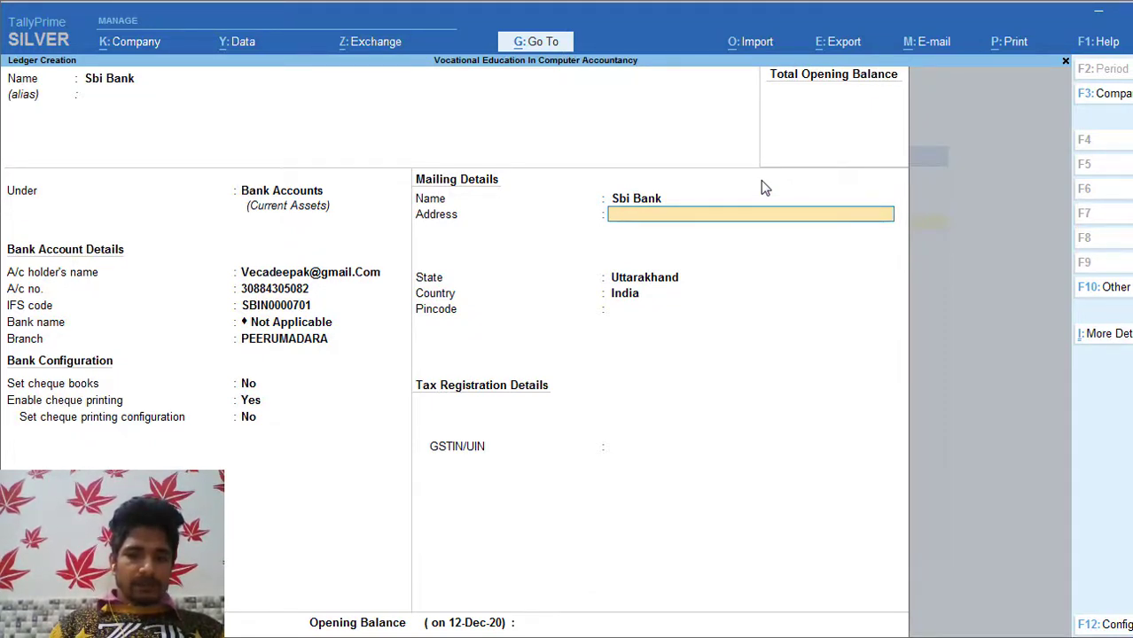
Step: Enter address Peerumadara and leave GSTIN/UIN blank despite the warning
{"action": "type", "text": "Pe"}
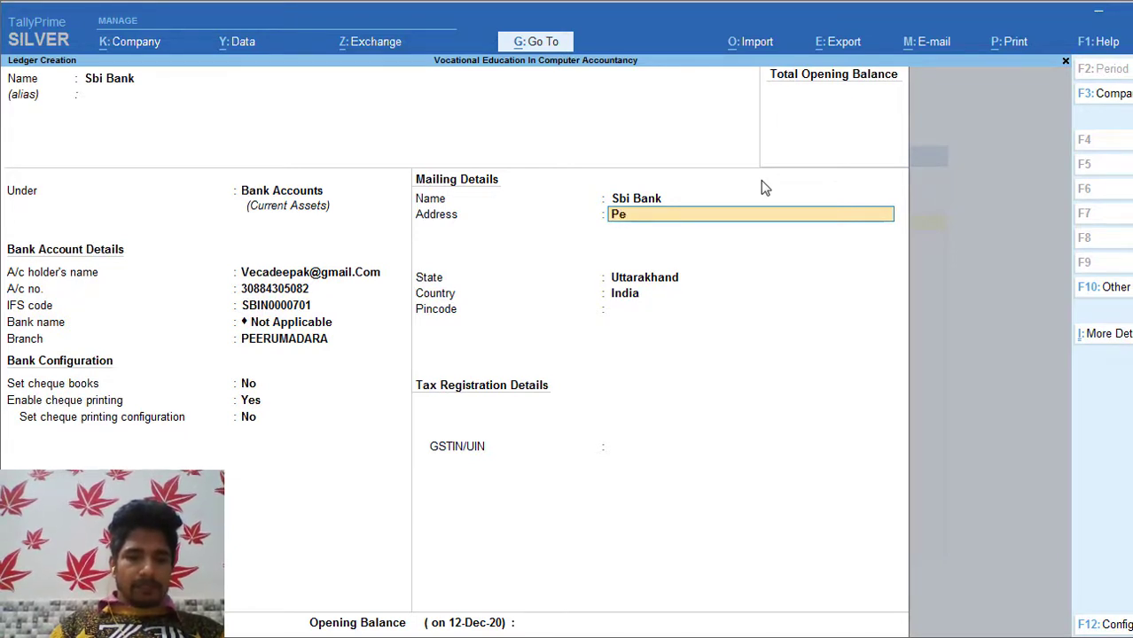
{"action": "type", "text": "erumadara"}
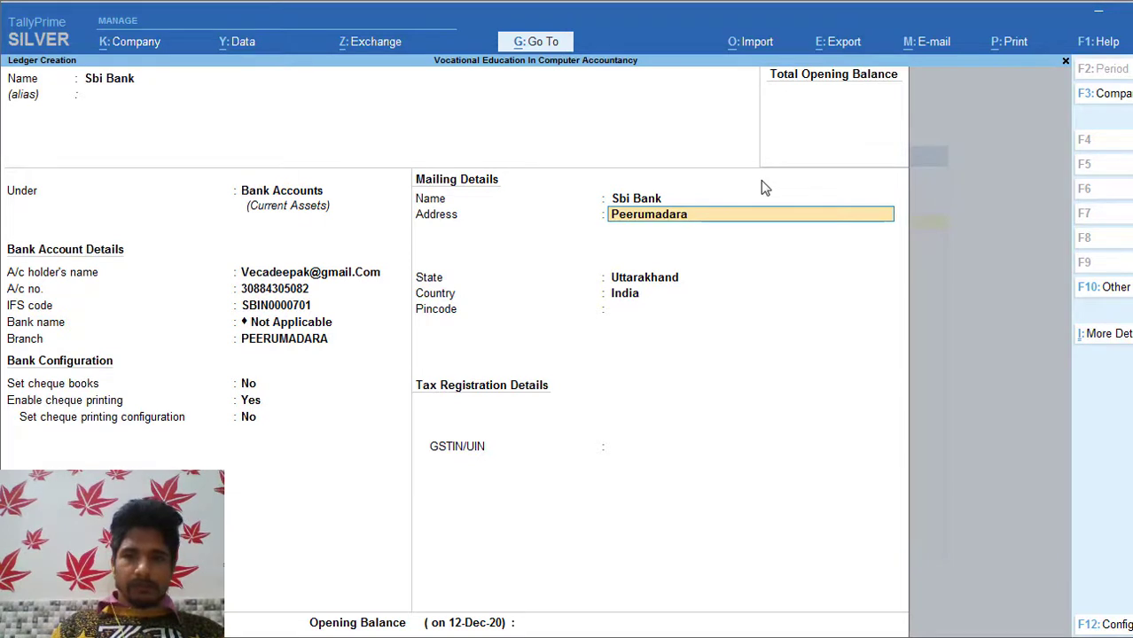
{"action": "key", "text": "Return"}
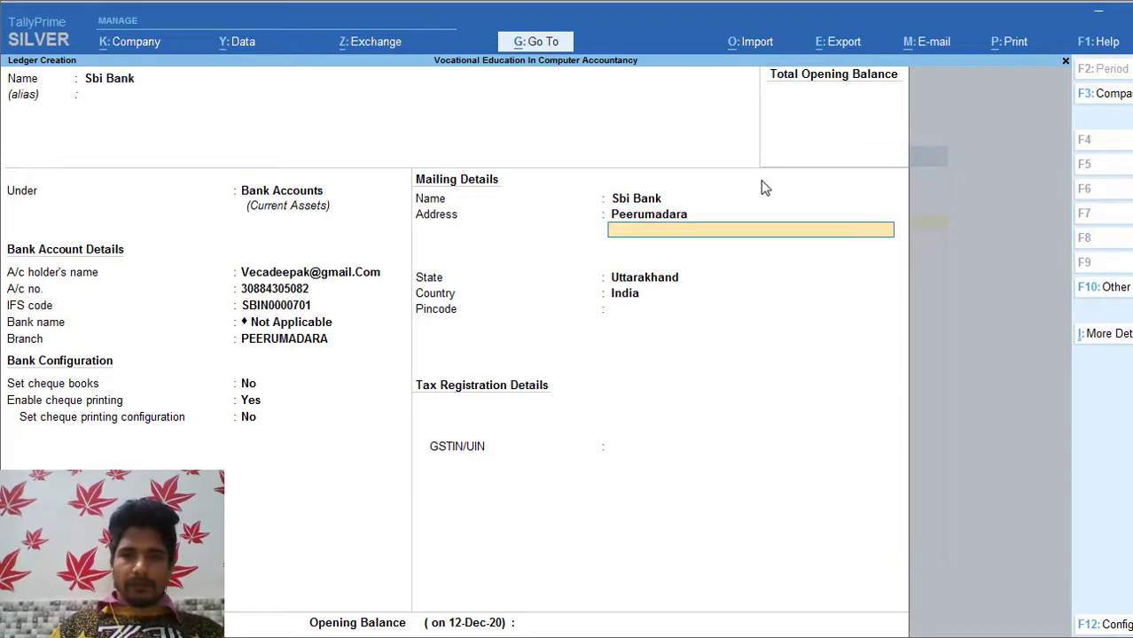
{"action": "key", "text": "Return"}
{"action": "key", "text": "Return"}
{"action": "key", "text": "Return"}
{"action": "key", "text": "Return"}
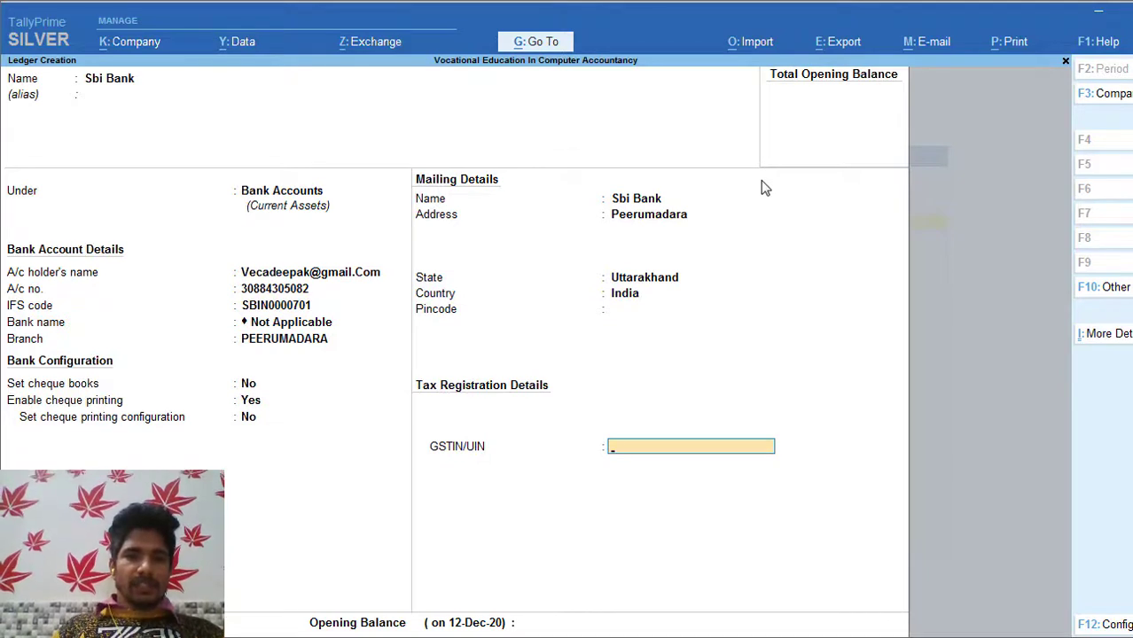
{"action": "key", "text": "Return"}
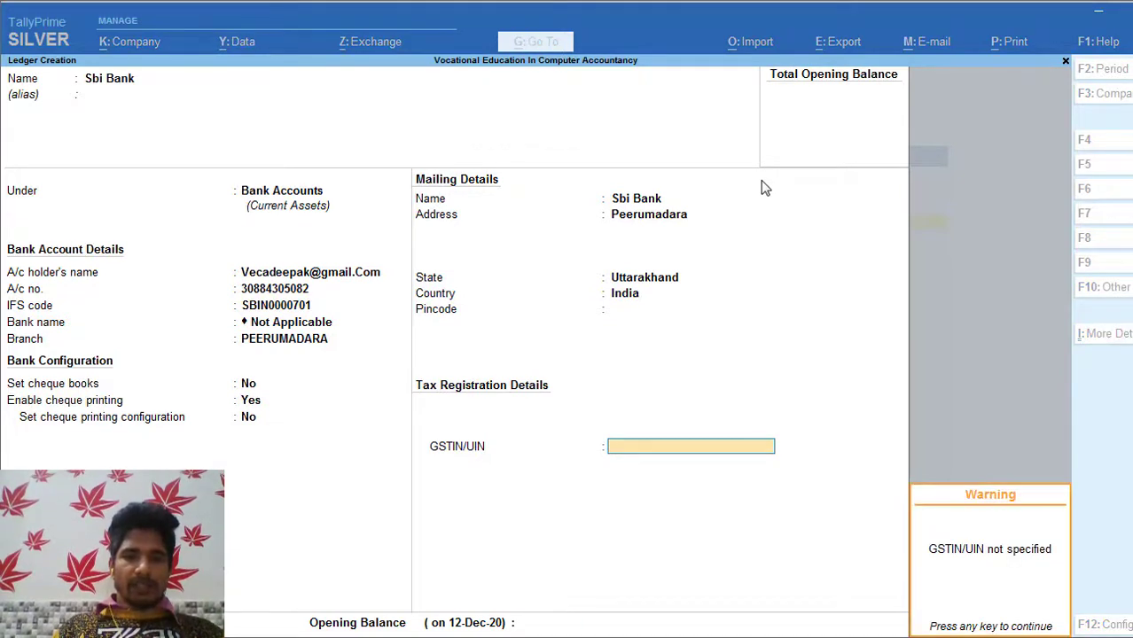
{"action": "key", "text": "Return"}
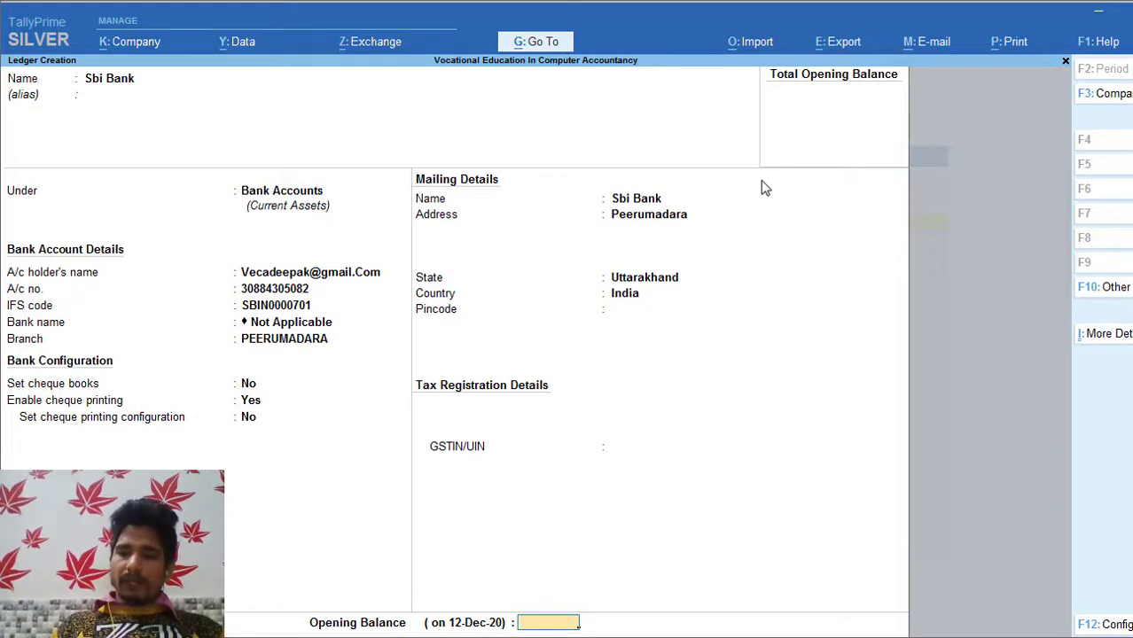
Step: Give Sbi Bank a 4000 Dr opening balance and save the ledger
{"action": "type", "text": "4000"}
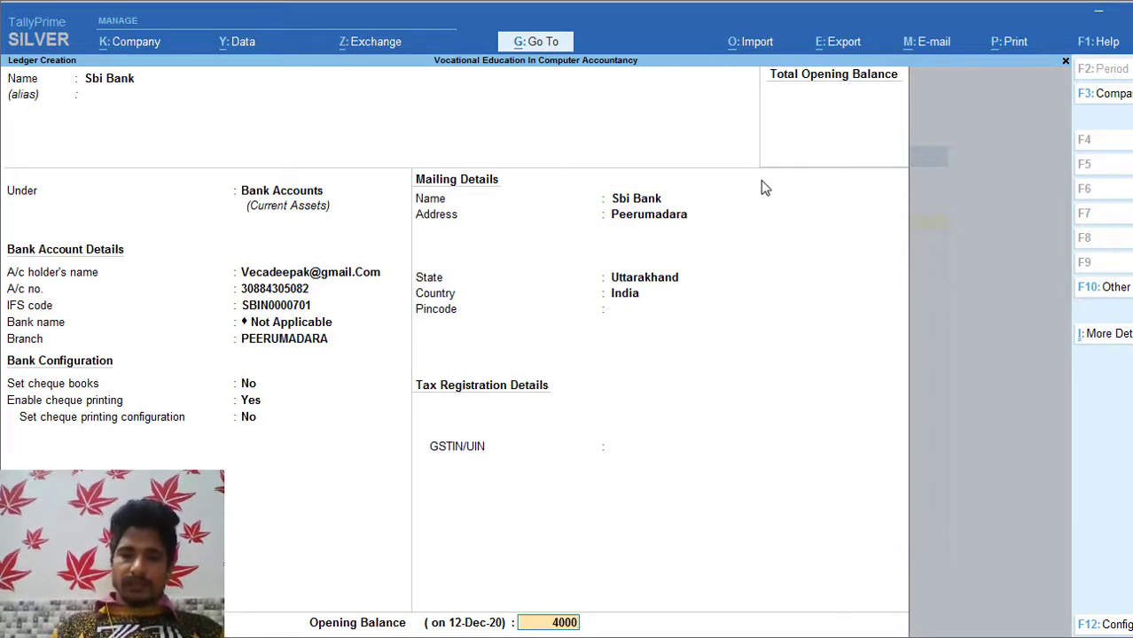
{"action": "key", "text": "Return"}
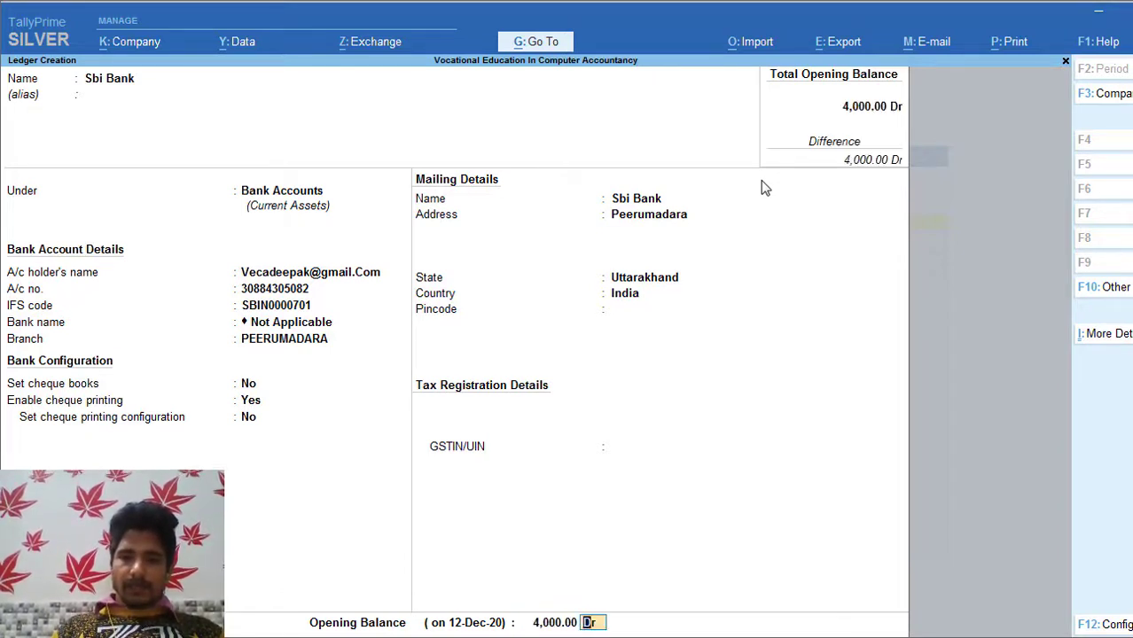
{"action": "key", "text": "Return"}
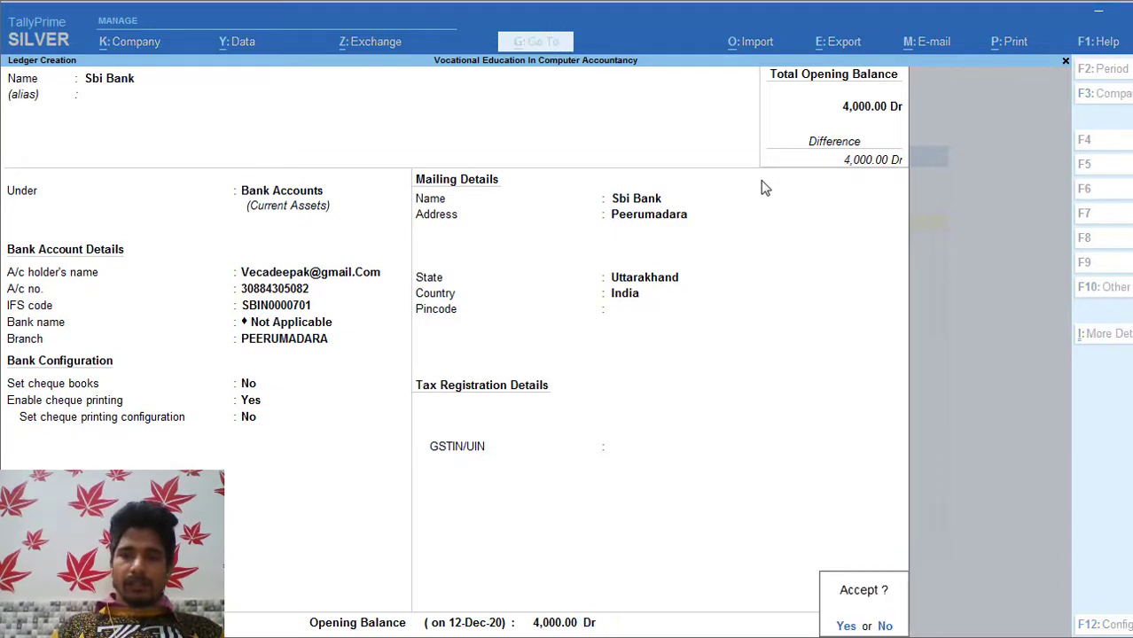
{"action": "key", "text": "Return"}
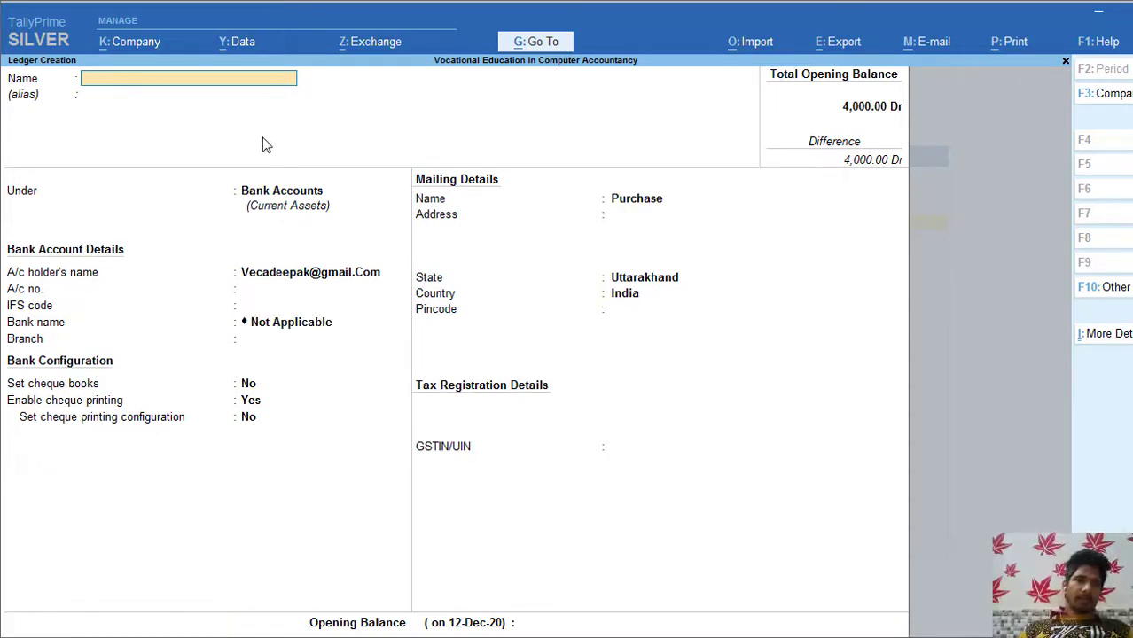
Step: Name the ledger 'Purchase Account' under Purchase Accounts, with GST Applicable
{"action": "type", "text": "P"}
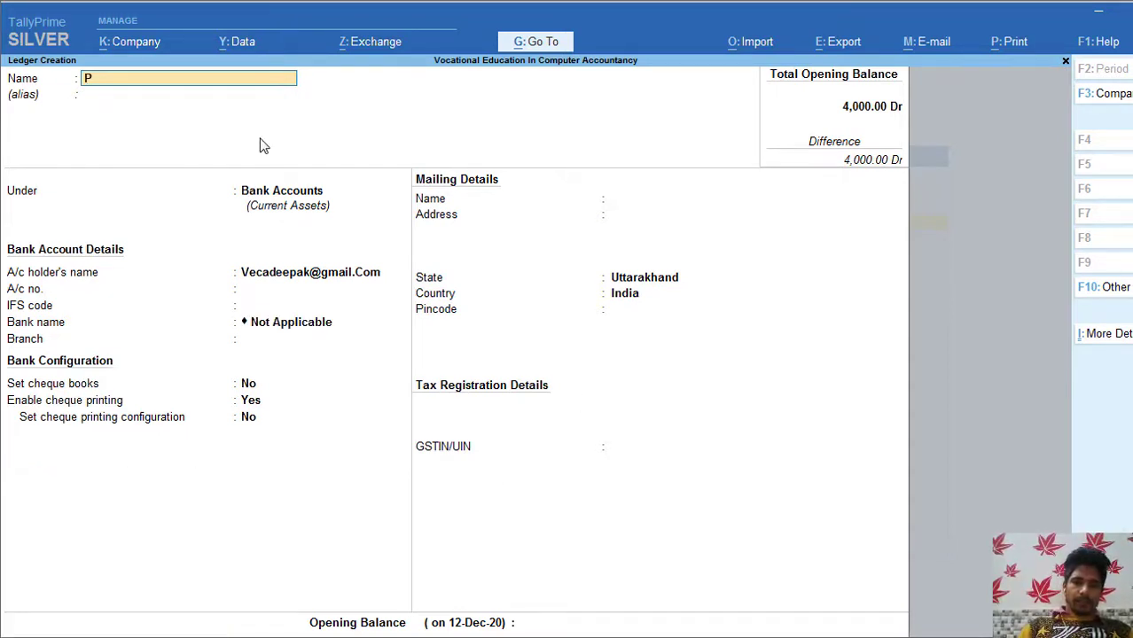
{"action": "type", "text": "urchase"}
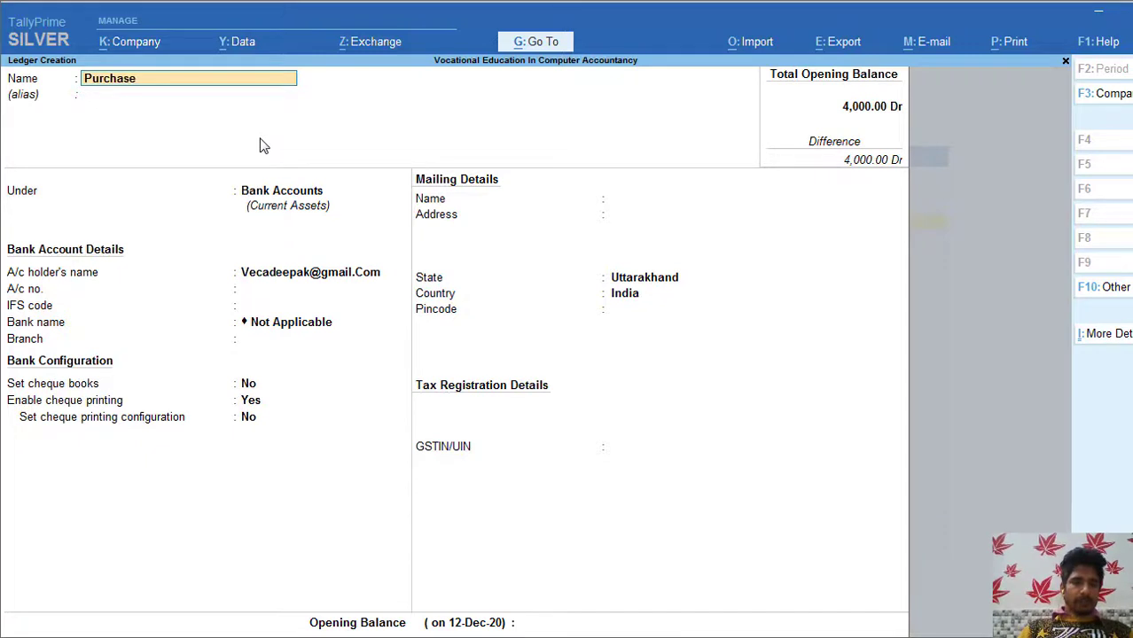
{"action": "type", "text": " Accoun"}
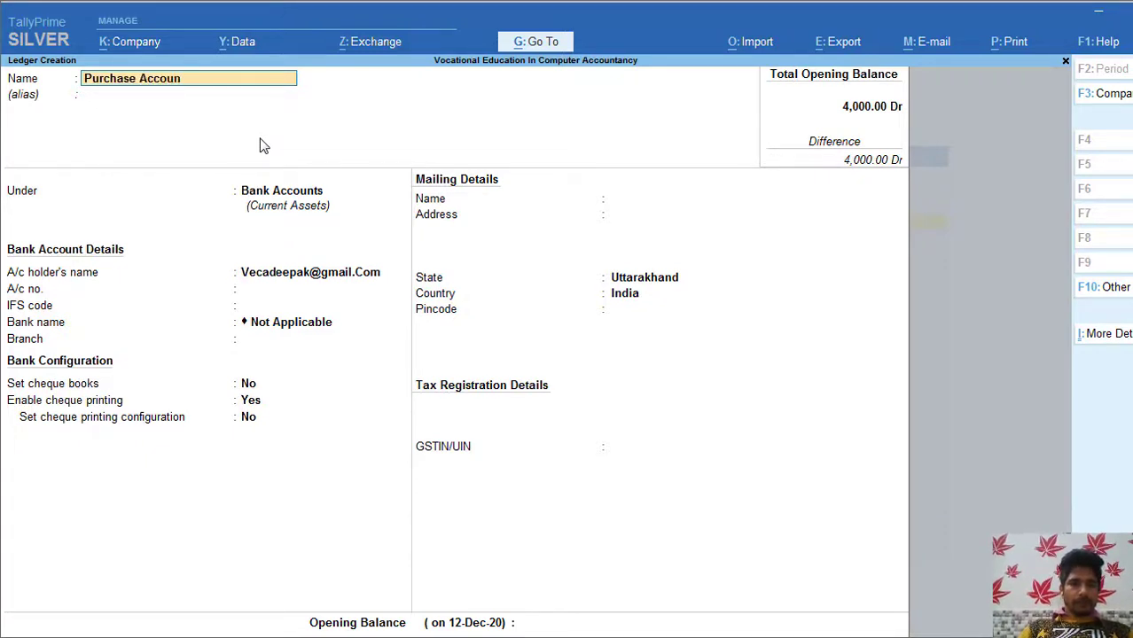
{"action": "key", "text": "Return"}
{"action": "key", "text": "Return"}
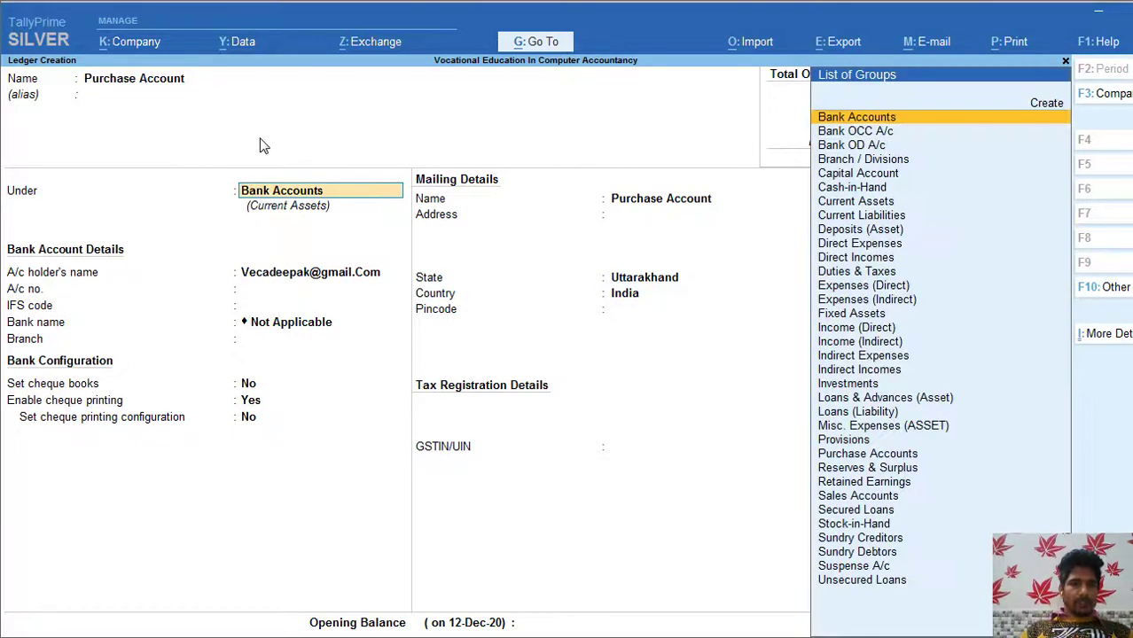
{"action": "type", "text": "Pu"}
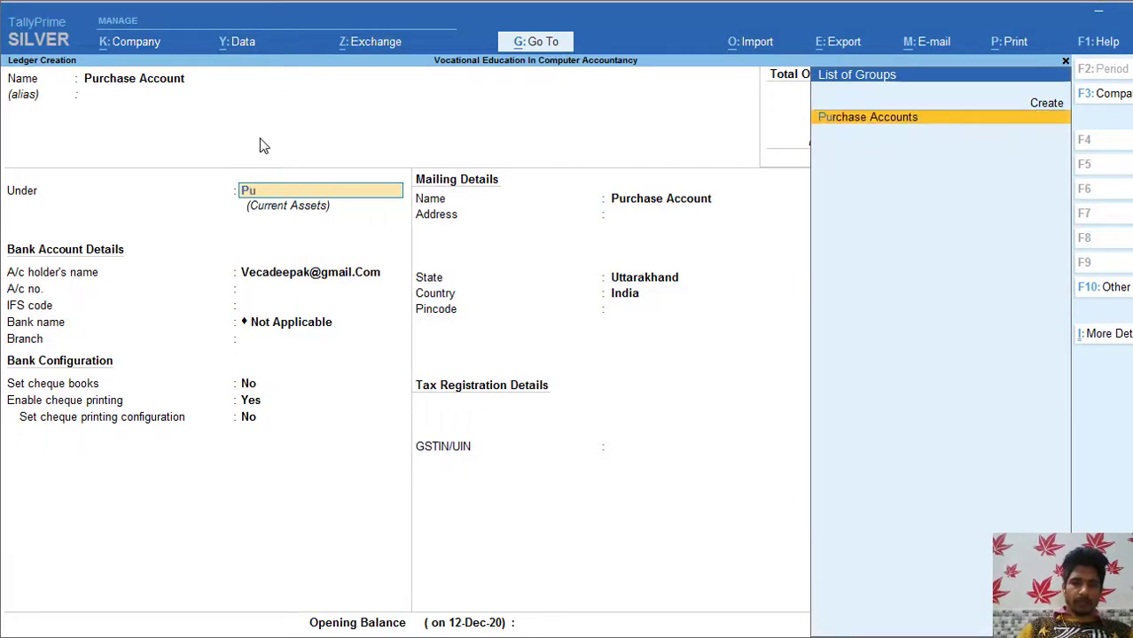
{"action": "type", "text": "r"}
{"action": "key", "text": "Return"}
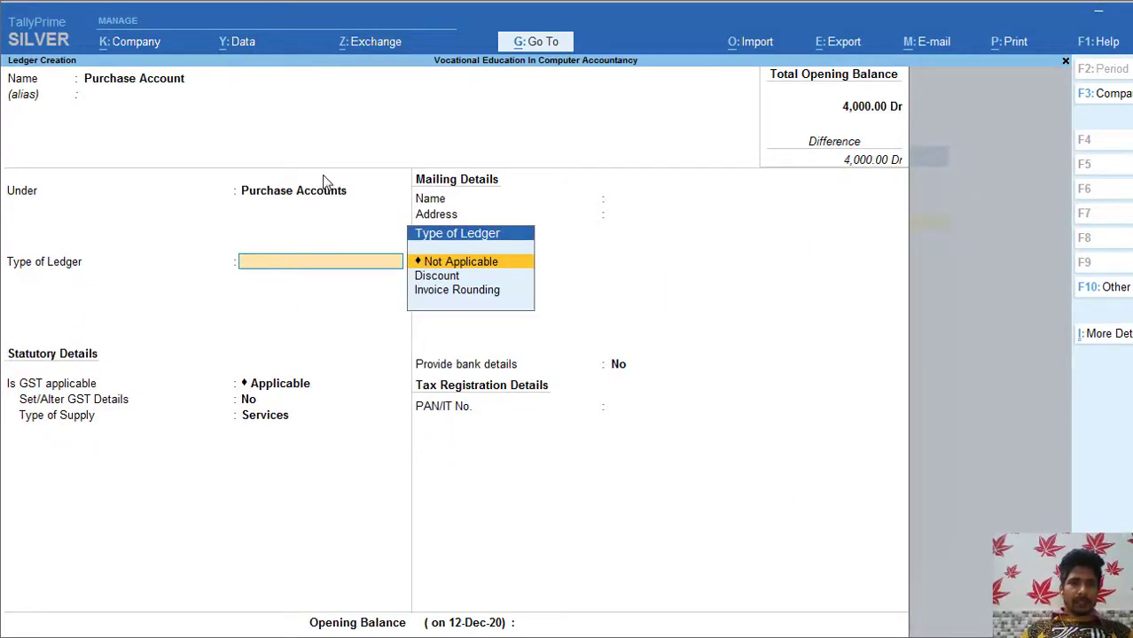
{"action": "key", "text": "Return"}
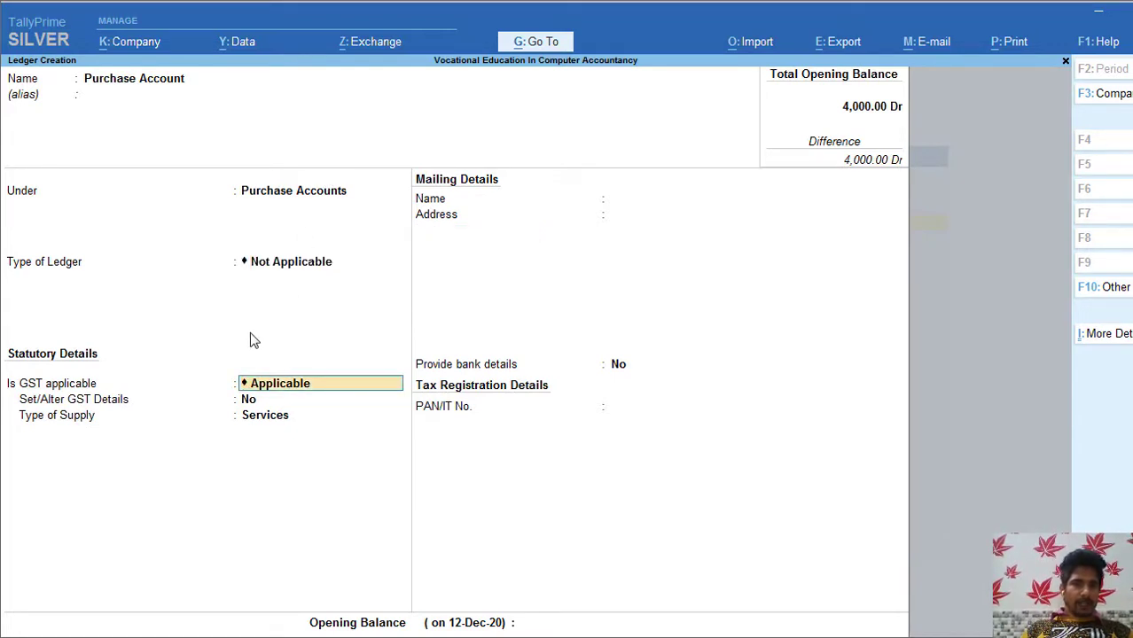
{"action": "key", "text": "Return"}
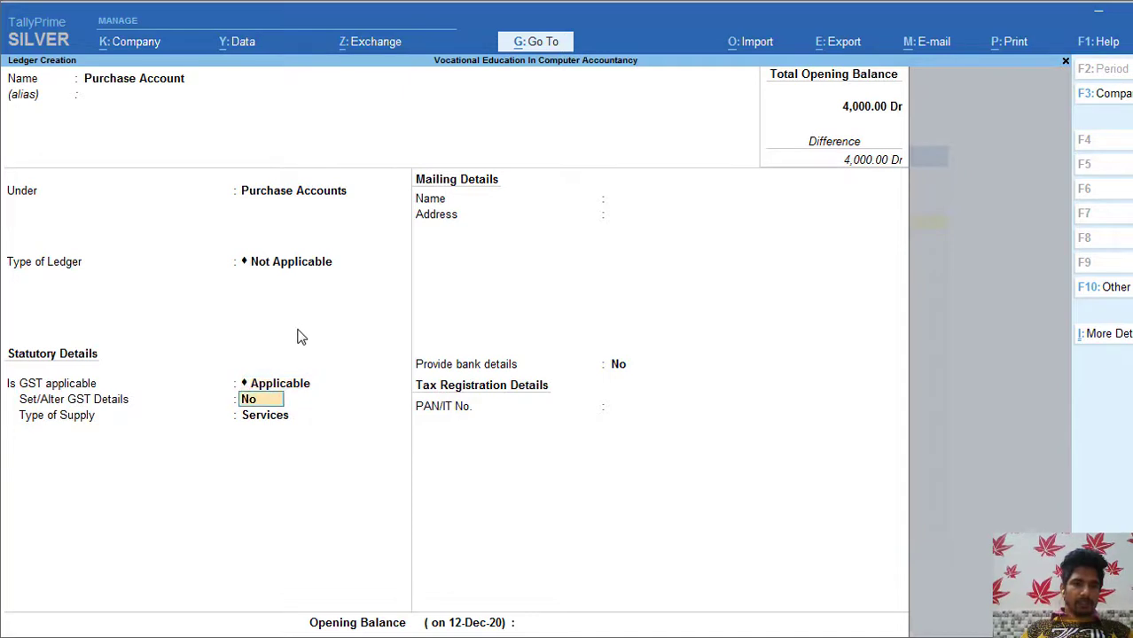
Step: Rename the ledger to 'Purchase Local' and open its GST details with y
{"action": "left_click", "coordinate": [202, 83]}
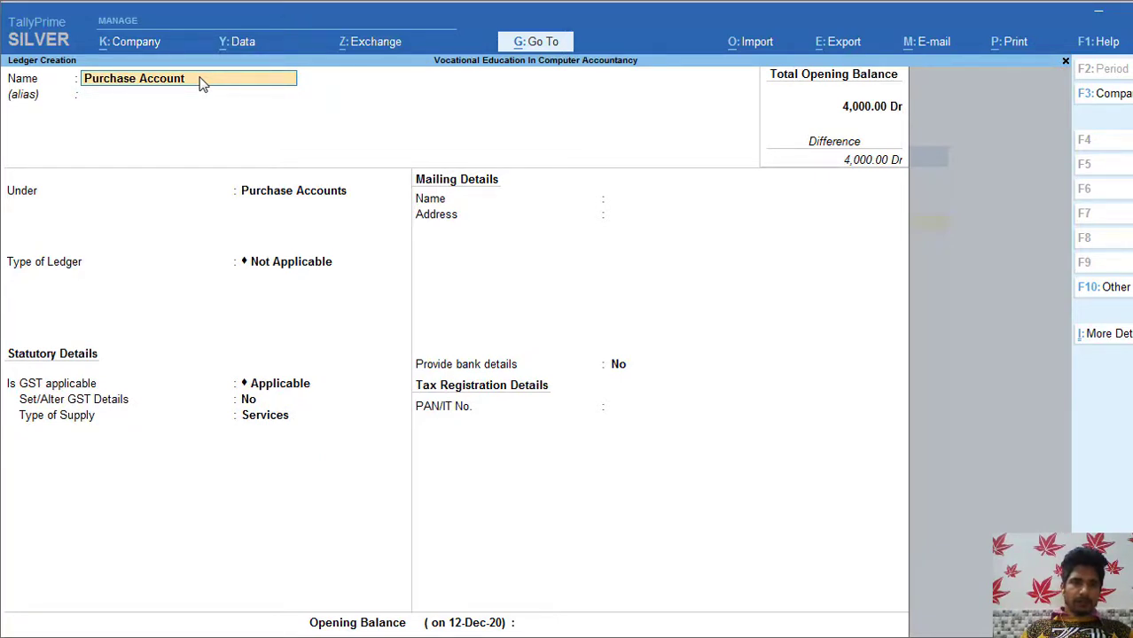
{"action": "key", "text": "BackSpace"}
{"action": "key", "text": "BackSpace"}
{"action": "key", "text": "BackSpace"}
{"action": "key", "text": "BackSpace"}
{"action": "key", "text": "BackSpace"}
{"action": "key", "text": "BackSpace"}
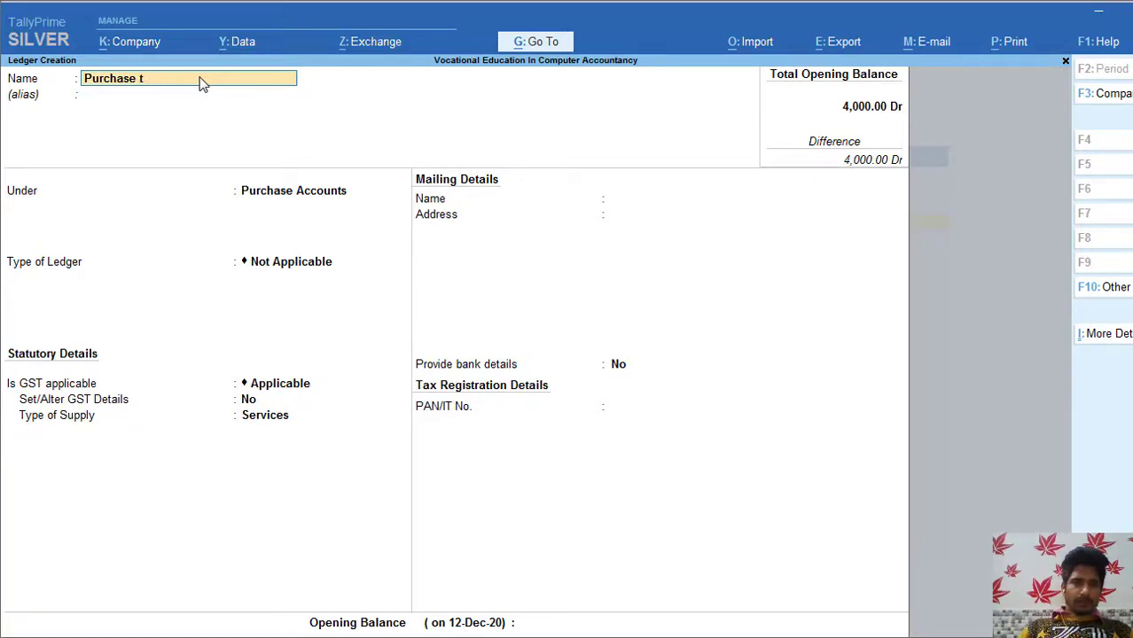
{"action": "type", "text": "Local"}
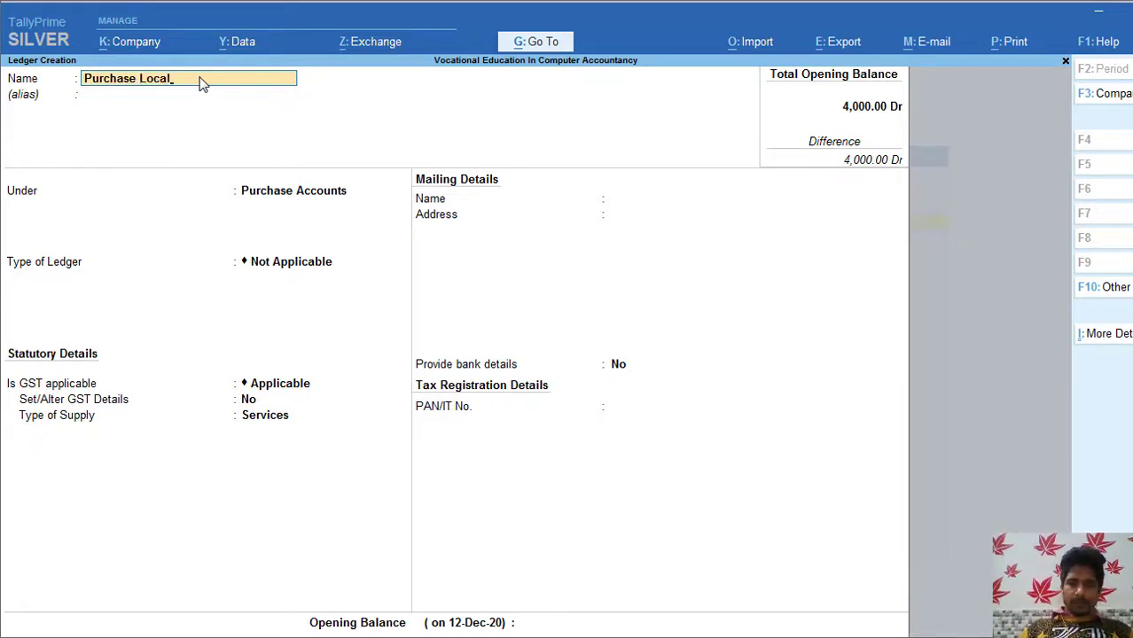
{"action": "key", "text": "Return"}
{"action": "key", "text": "Return"}
{"action": "key", "text": "Return"}
{"action": "key", "text": "Return"}
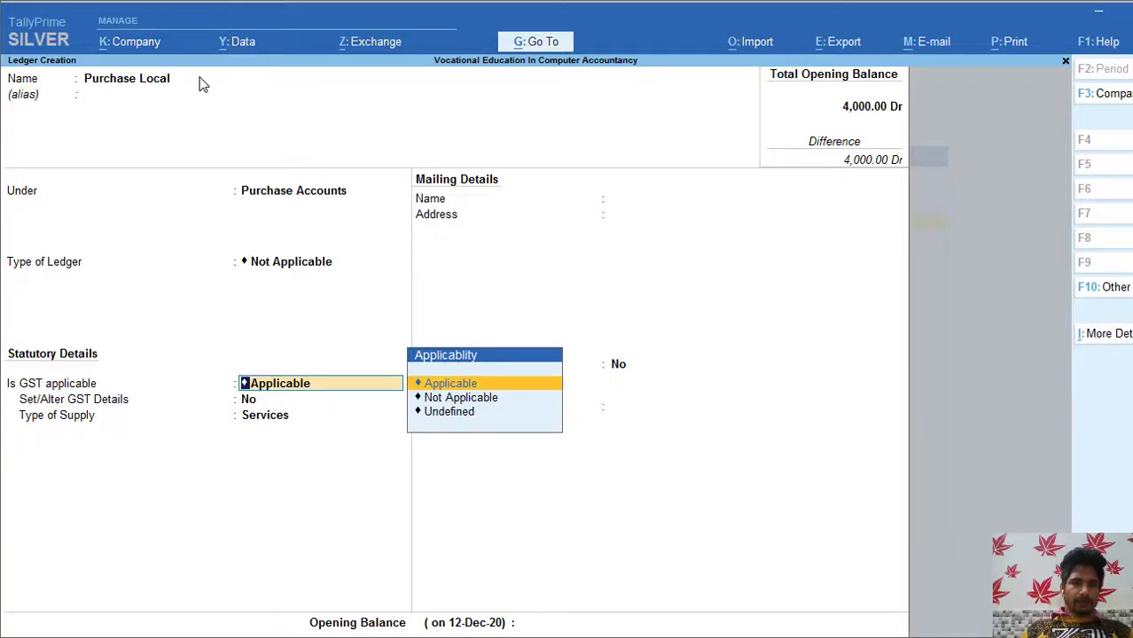
{"action": "key", "text": "Return"}
{"action": "type", "text": "y"}
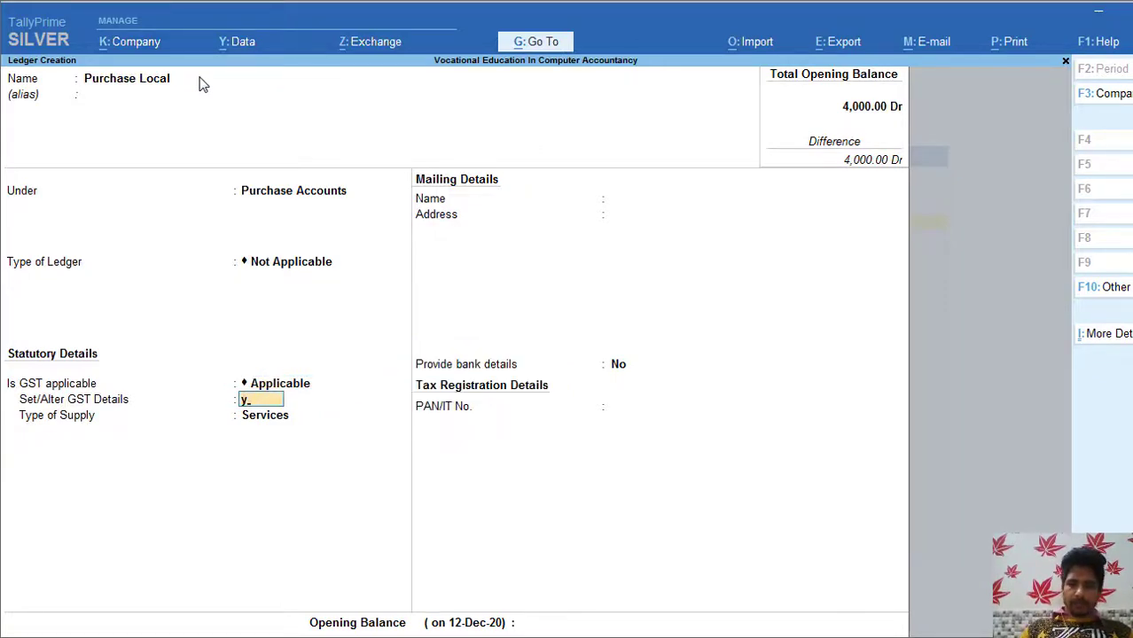
{"action": "key", "text": "Return"}
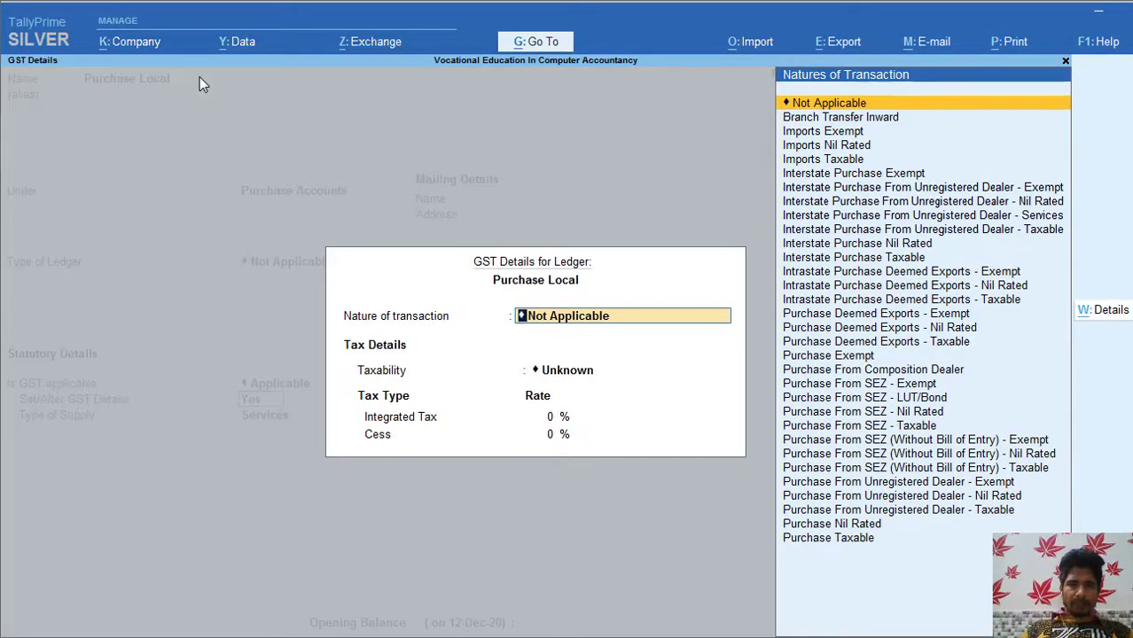
Step: Choose Purchase Taxable as Purchase Local's nature of transaction
{"action": "key", "text": "Down"}
{"action": "key", "text": "Down"}
{"action": "key", "text": "Down"}
{"action": "key", "text": "Down"}
{"action": "key", "text": "Down"}
{"action": "key", "text": "Down"}
{"action": "key", "text": "Down"}
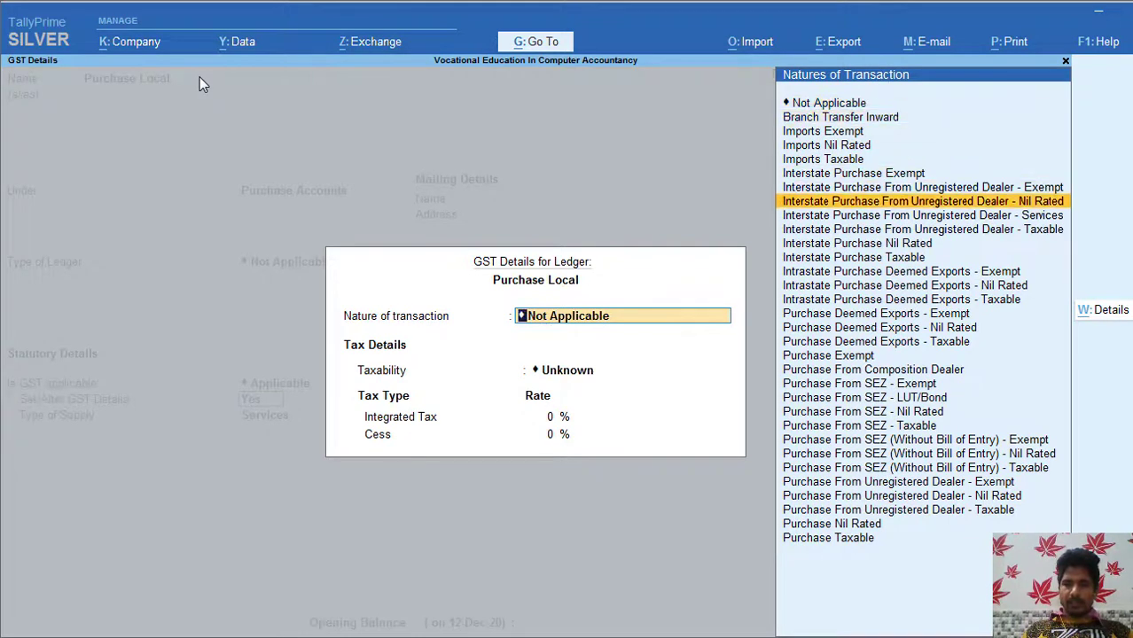
{"action": "key", "text": "Down"}
{"action": "key", "text": "Down"}
{"action": "key", "text": "Down"}
{"action": "key", "text": "Down"}
{"action": "key", "text": "Down"}
{"action": "key", "text": "Down"}
{"action": "key", "text": "Down"}
{"action": "key", "text": "Down"}
{"action": "key", "text": "Down"}
{"action": "key", "text": "Down"}
{"action": "key", "text": "Down"}
{"action": "key", "text": "Down"}
{"action": "key", "text": "Down"}
{"action": "key", "text": "Down"}
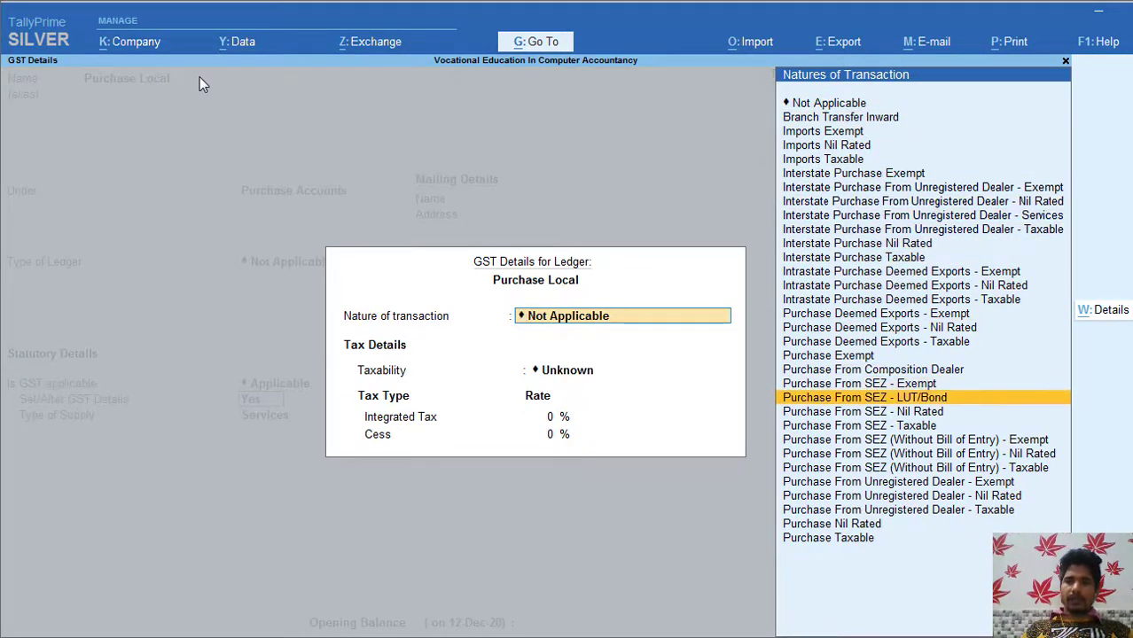
{"action": "key", "text": "Down"}
{"action": "key", "text": "Down"}
{"action": "key", "text": "Down"}
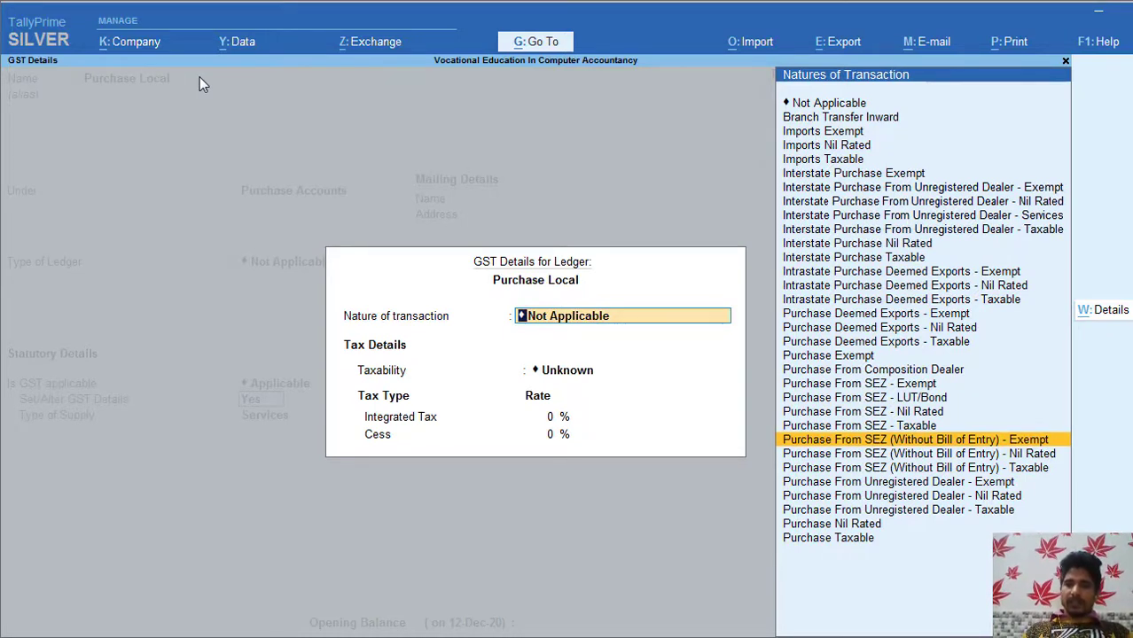
{"action": "key", "text": "Down"}
{"action": "key", "text": "Down"}
{"action": "key", "text": "Down"}
{"action": "key", "text": "Down"}
{"action": "key", "text": "Down"}
{"action": "key", "text": "Down"}
{"action": "key", "text": "Down"}
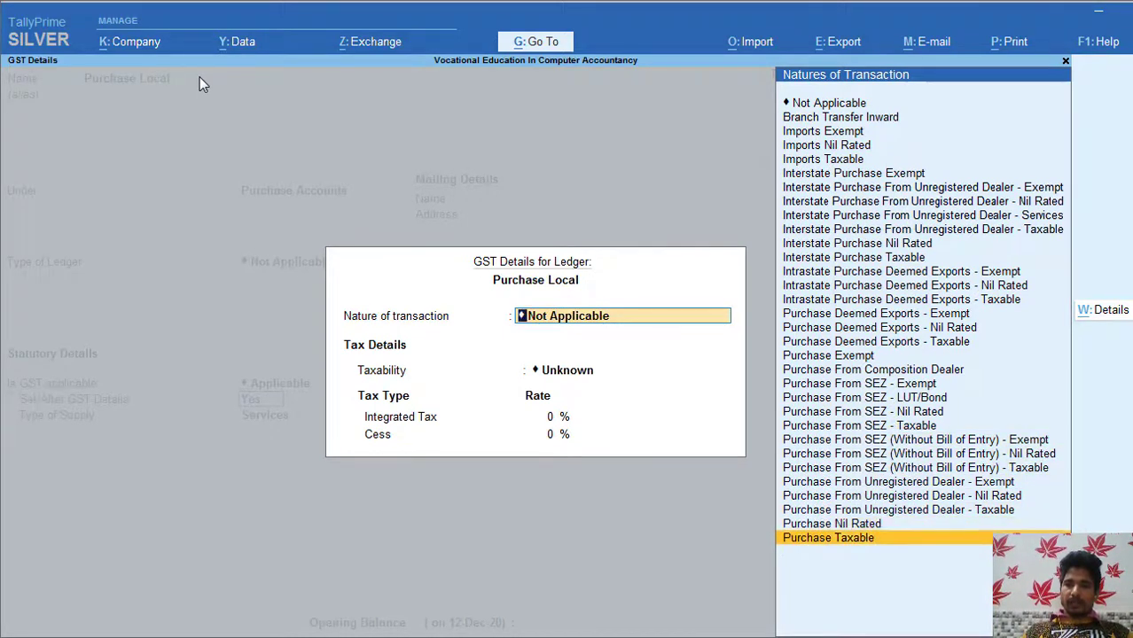
{"action": "key", "text": "Return"}
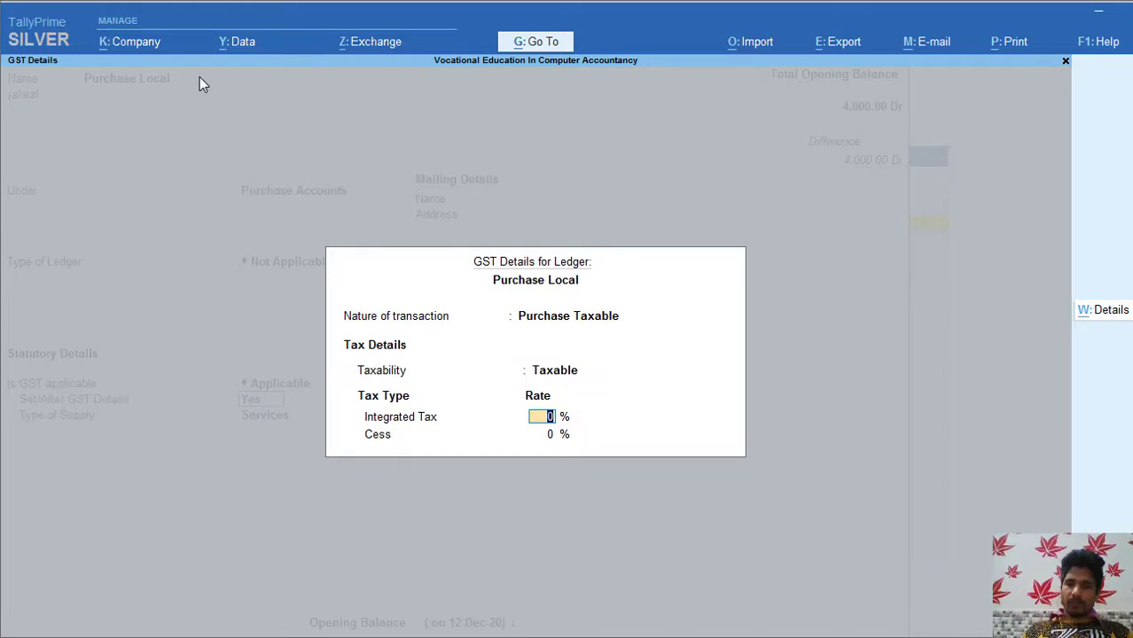
Step: Enter 12% integrated tax, set supply type to Goods, and leave opening balance empty
{"action": "type", "text": "1"}
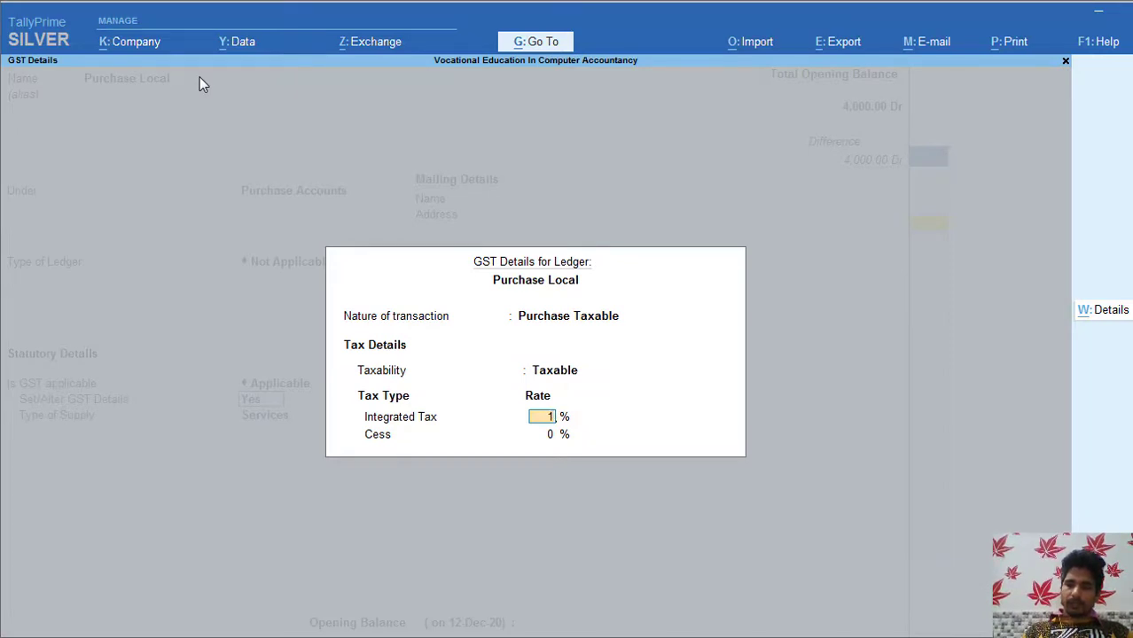
{"action": "type", "text": "2"}
{"action": "key", "text": "Return"}
{"action": "key", "text": "Return"}
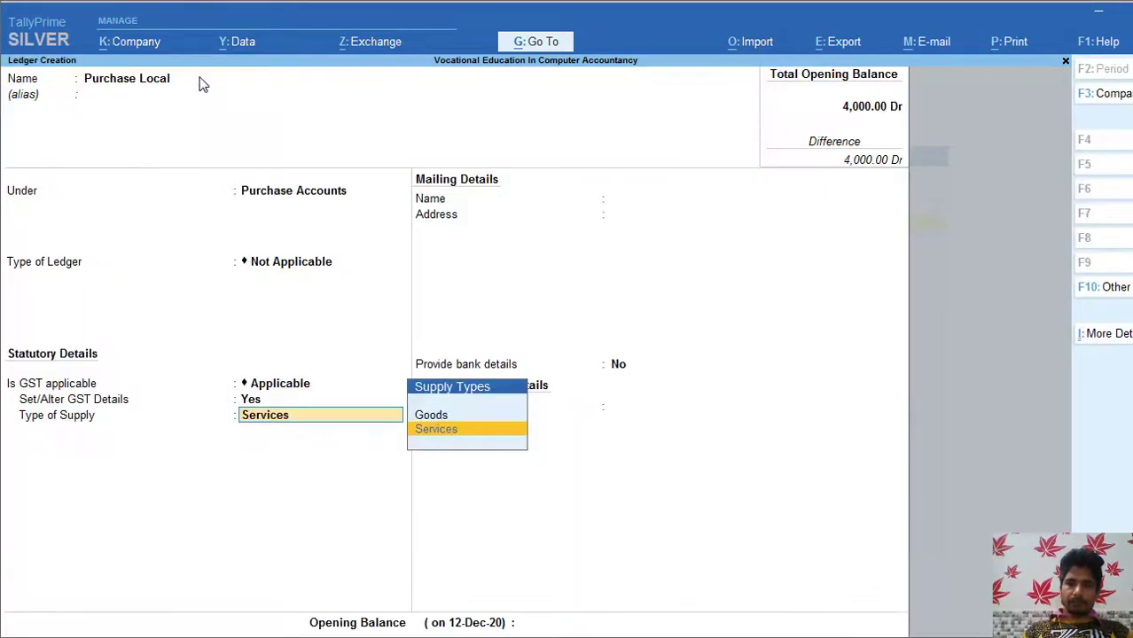
{"action": "key", "text": "Up"}
{"action": "key", "text": "Return"}
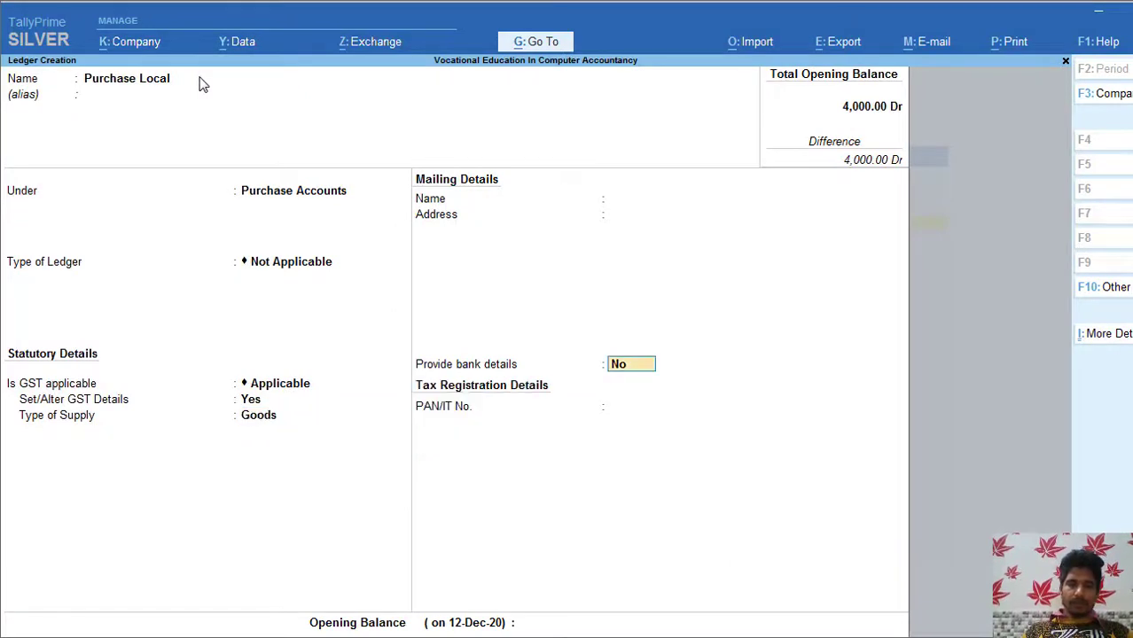
{"action": "key", "text": "Return"}
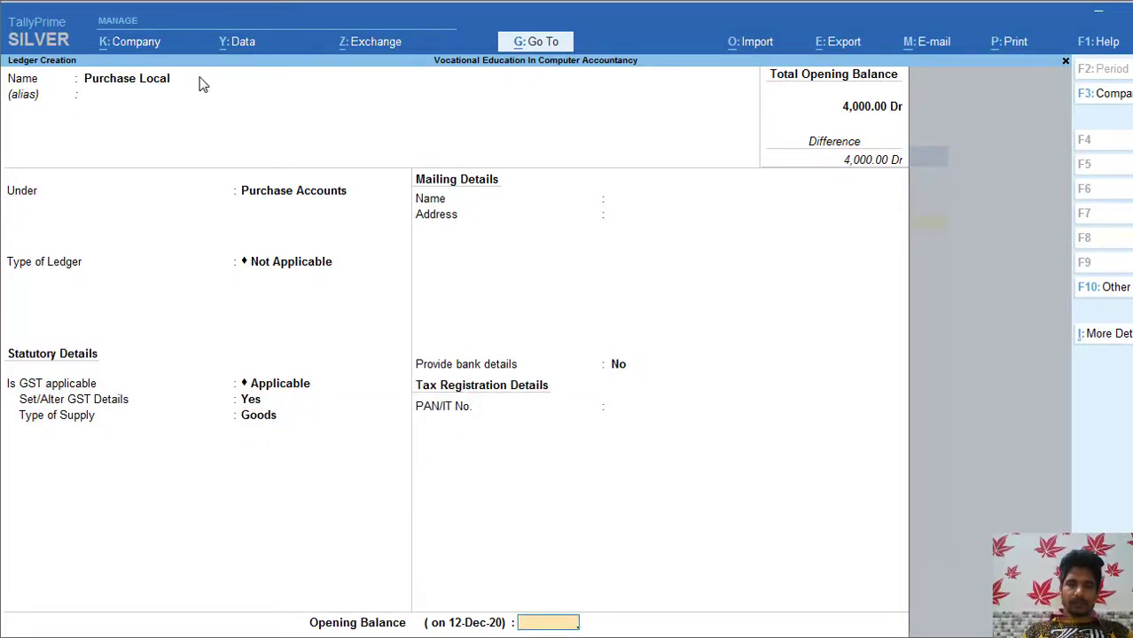
{"action": "key", "text": "Return"}
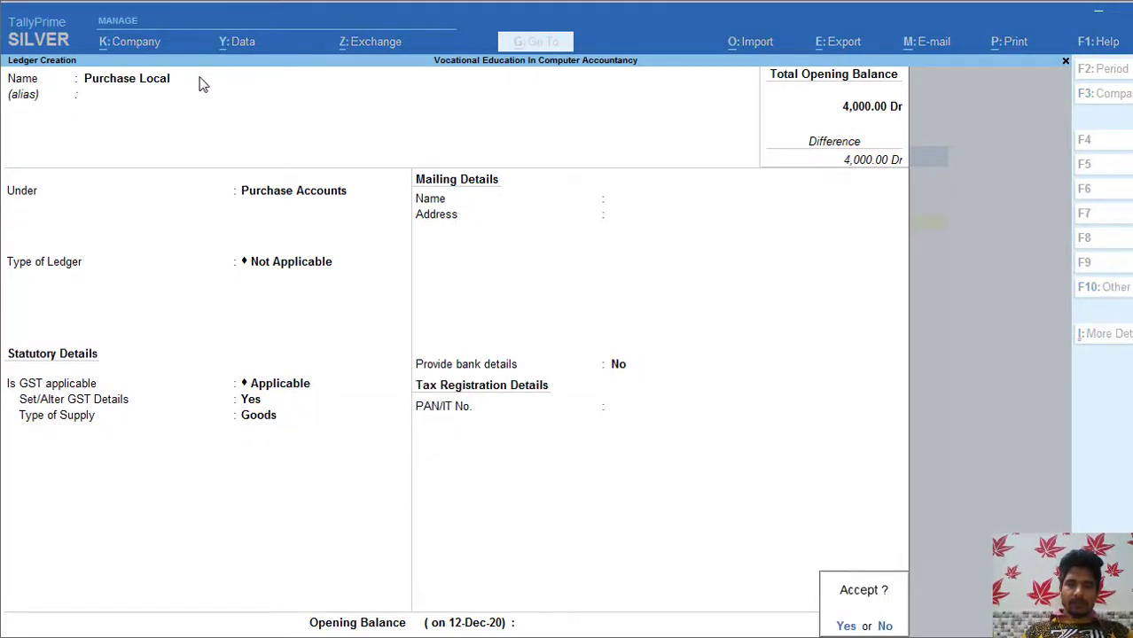
{"action": "key", "text": "Return"}
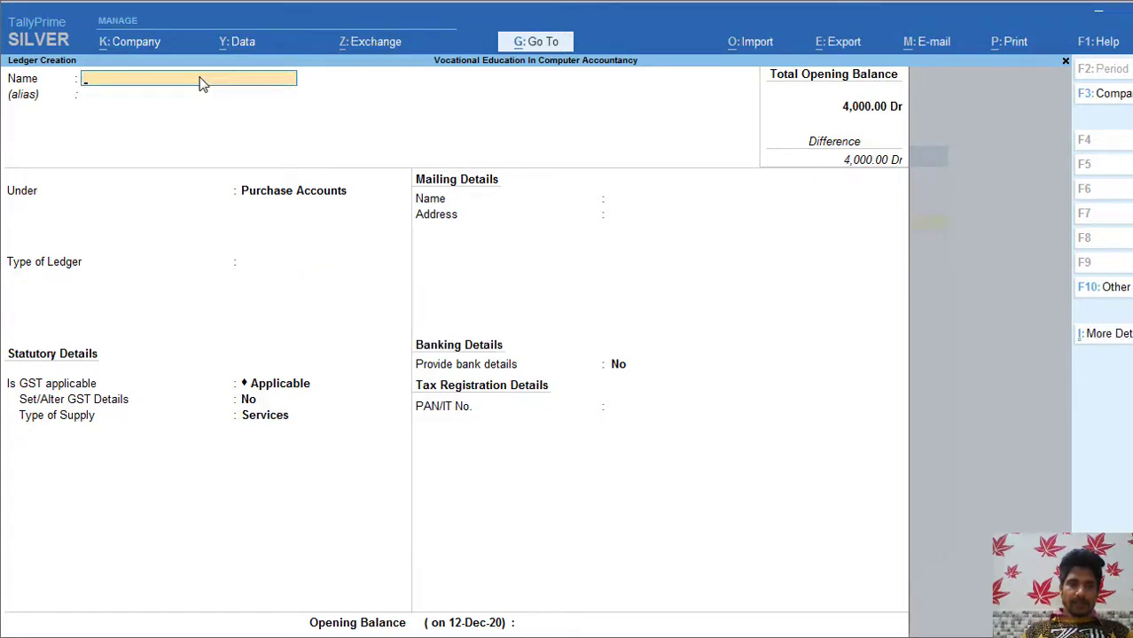
Step: Name the ledger 'Purchase External' under Purchase Accounts and open its GST details with y
{"action": "type", "text": "P"}
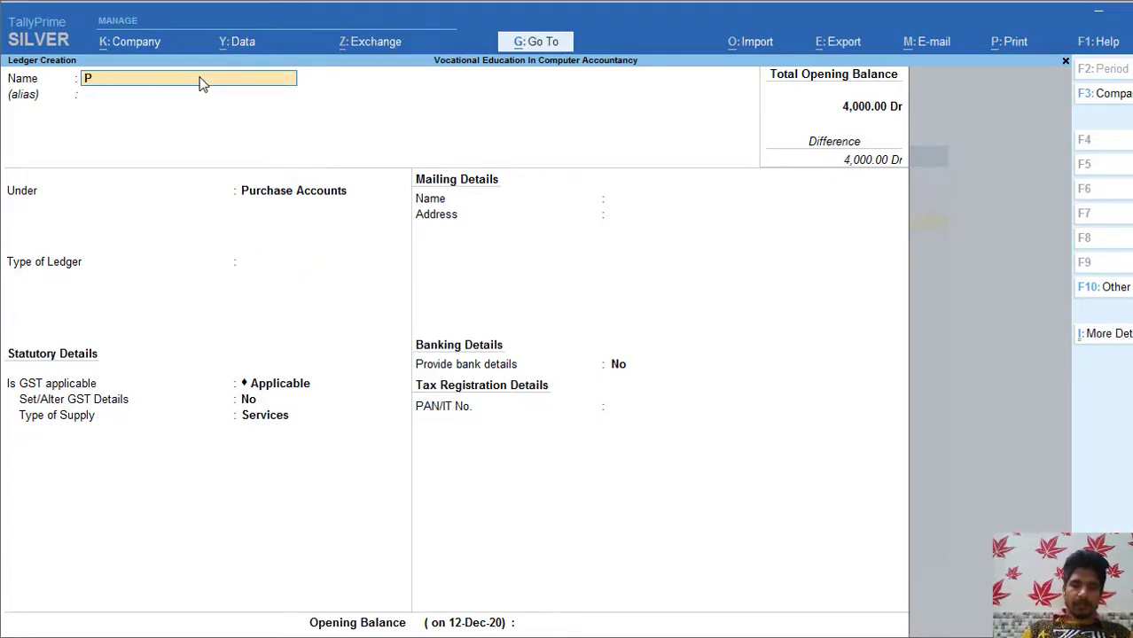
{"action": "type", "text": "urchase"}
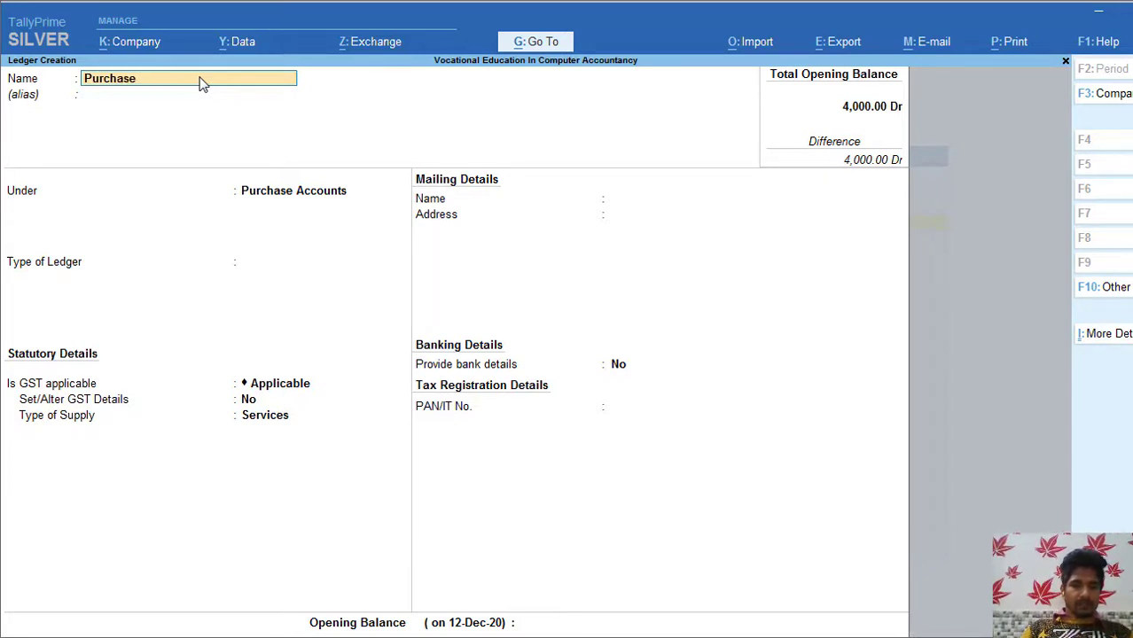
{"action": "type", "text": " E"}
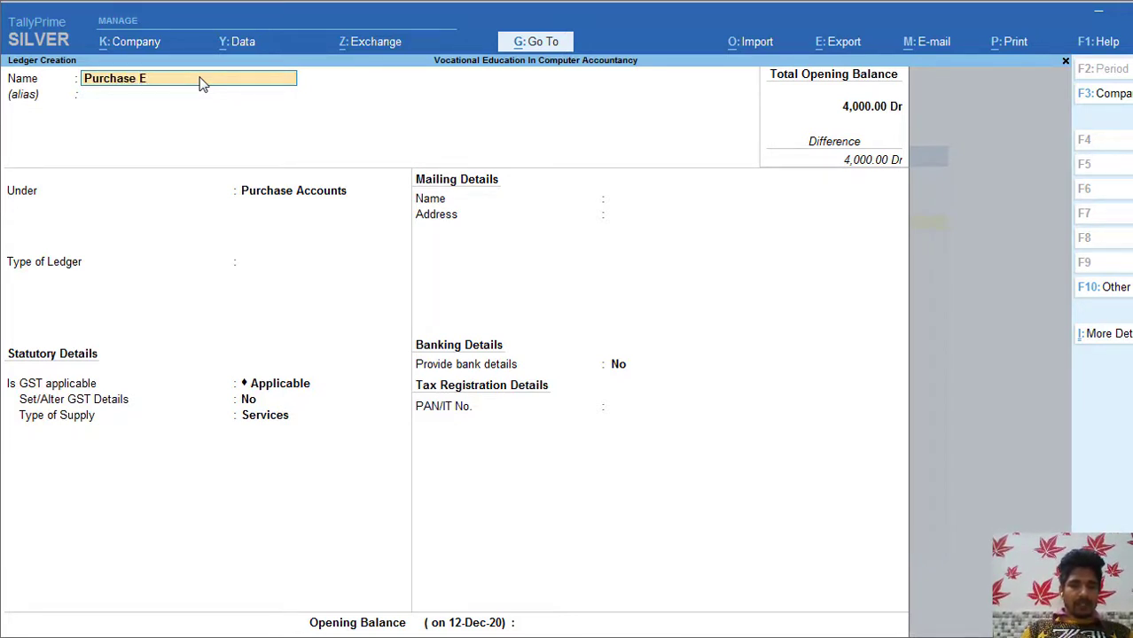
{"action": "type", "text": "xt"}
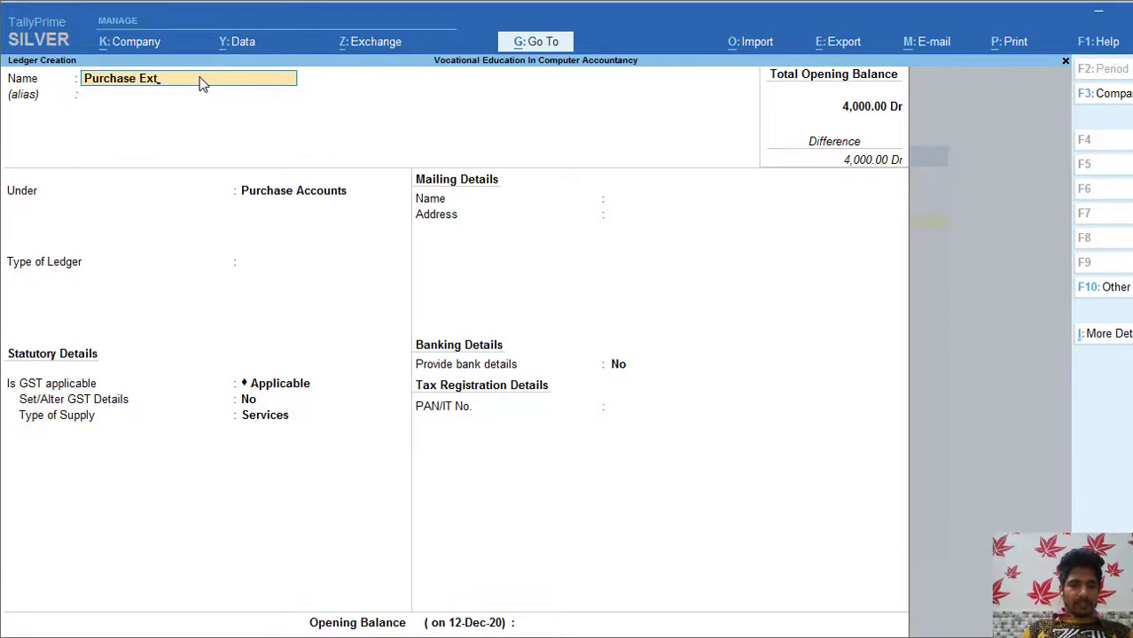
{"action": "type", "text": "r"}
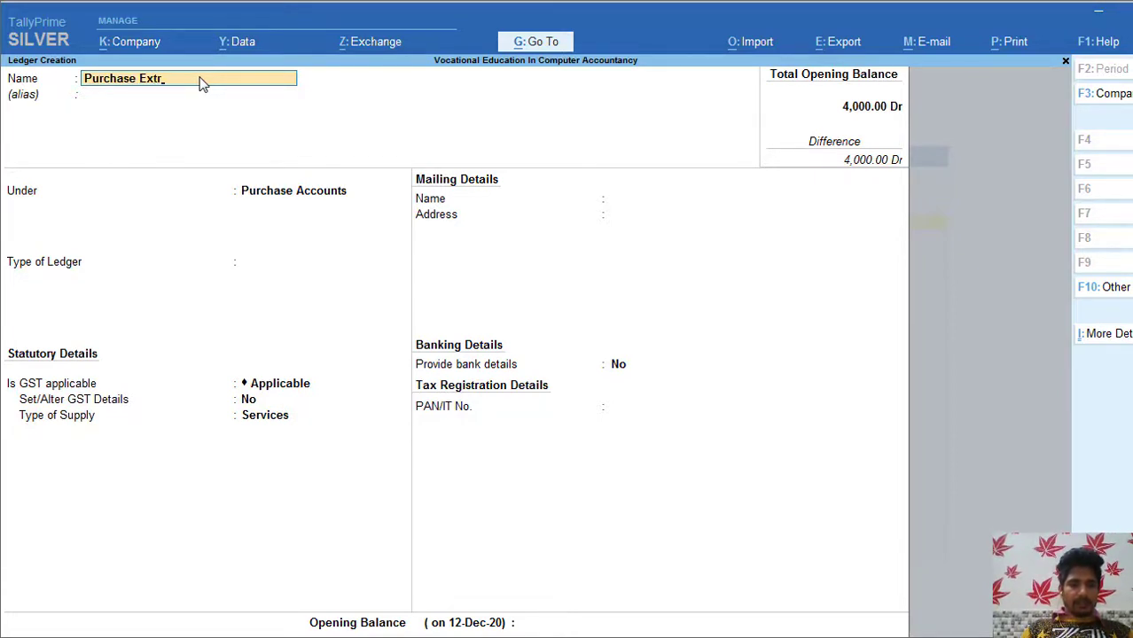
{"action": "type", "text": "enal"}
{"action": "key", "text": "BackSpace"}
{"action": "key", "text": "BackSpace"}
{"action": "key", "text": "BackSpace"}
{"action": "key", "text": "BackSpace"}
{"action": "key", "text": "BackSpace"}
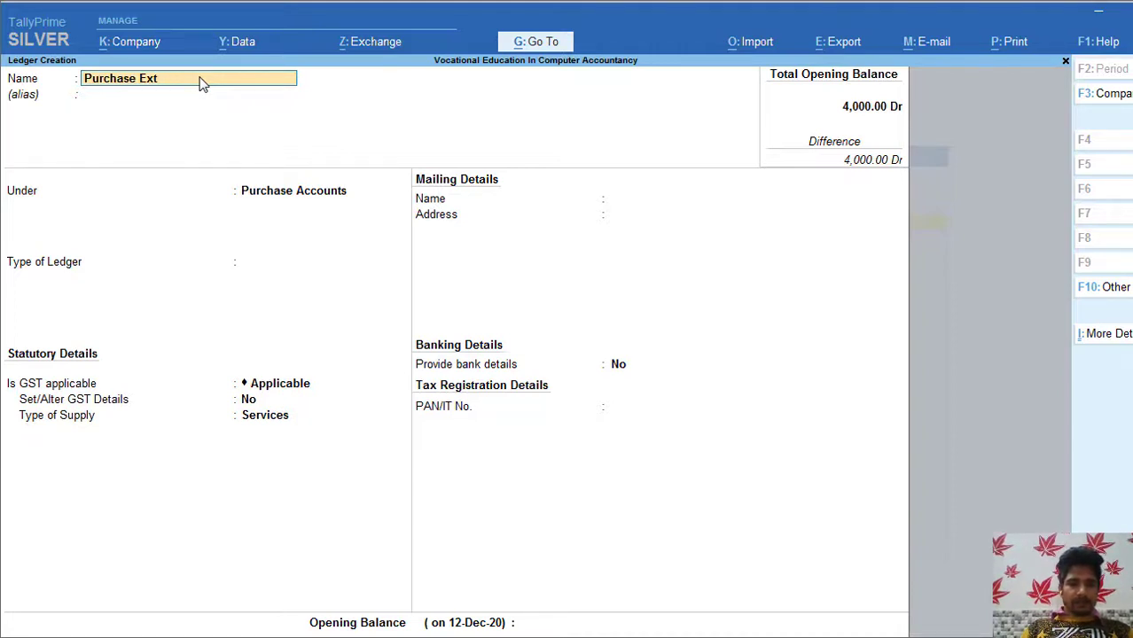
{"action": "type", "text": "ernal"}
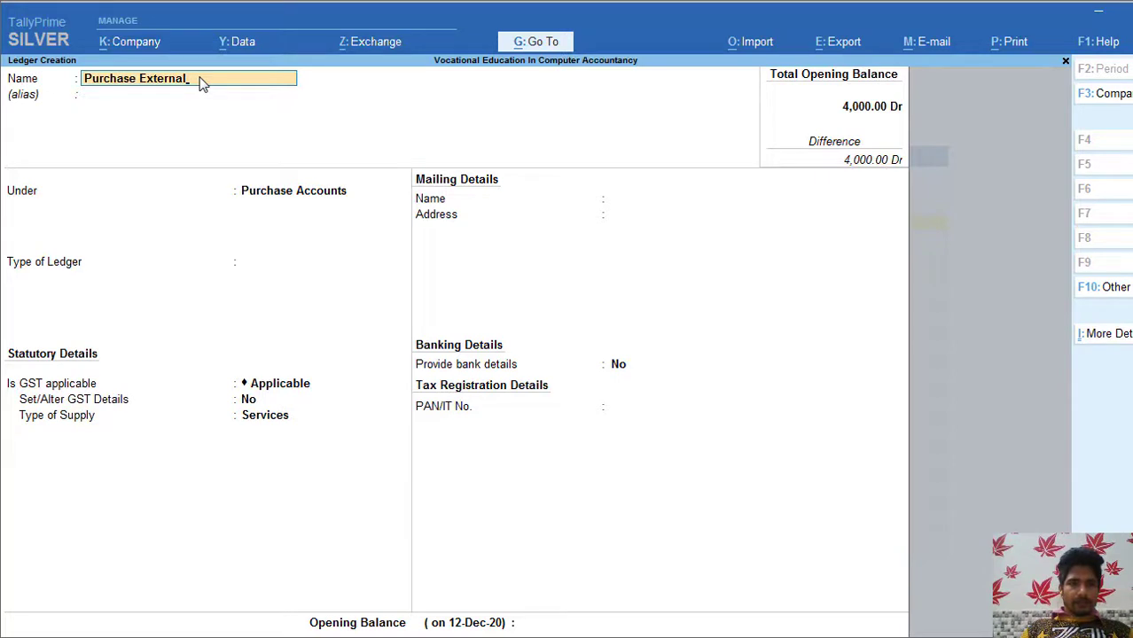
{"action": "key", "text": "Return"}
{"action": "key", "text": "Return"}
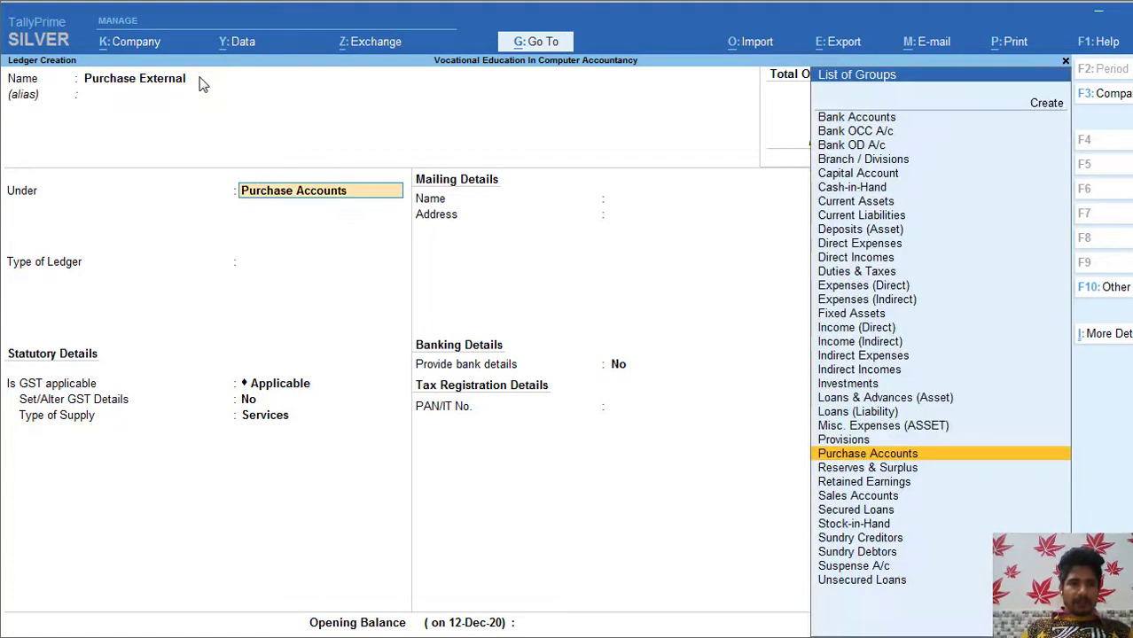
{"action": "key", "text": "Return"}
{"action": "key", "text": "Return"}
{"action": "key", "text": "Return"}
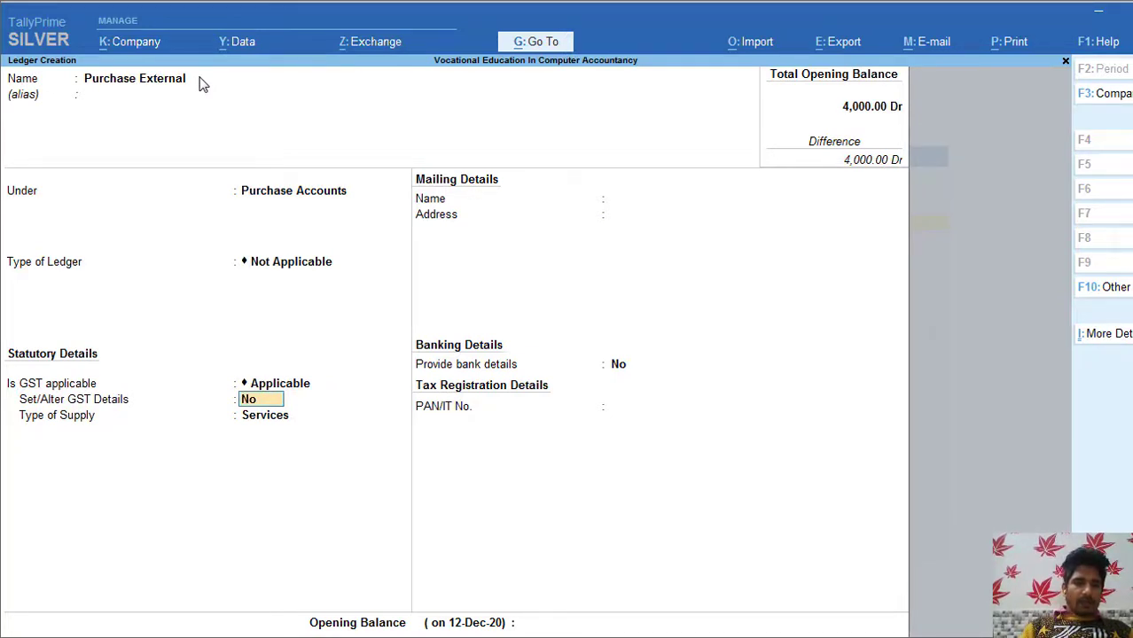
{"action": "type", "text": "y"}
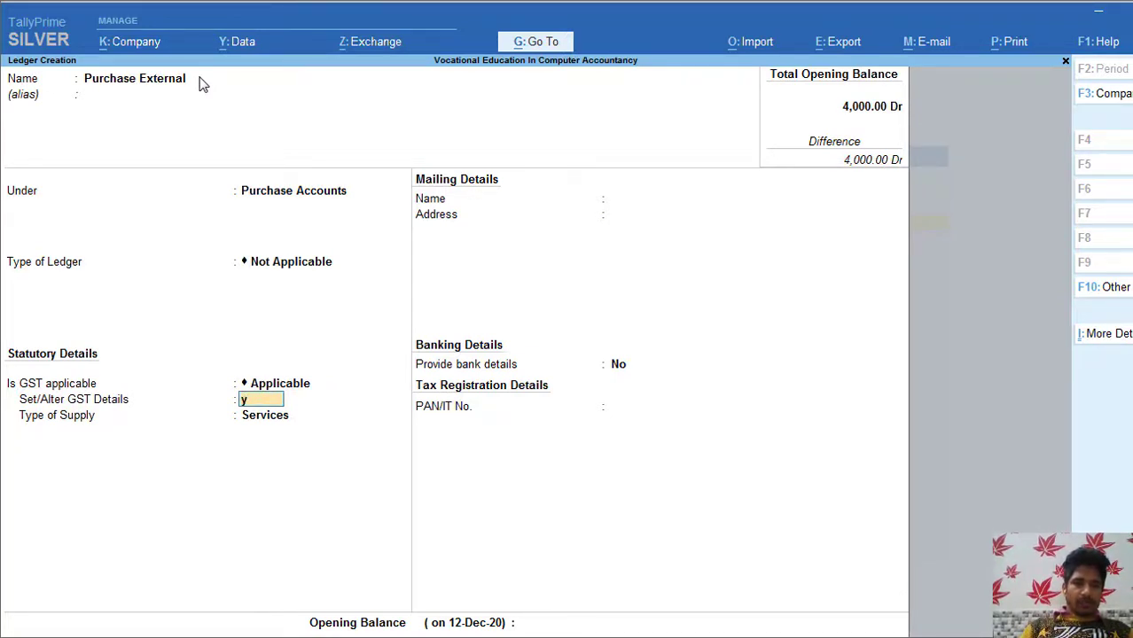
{"action": "key", "text": "Return"}
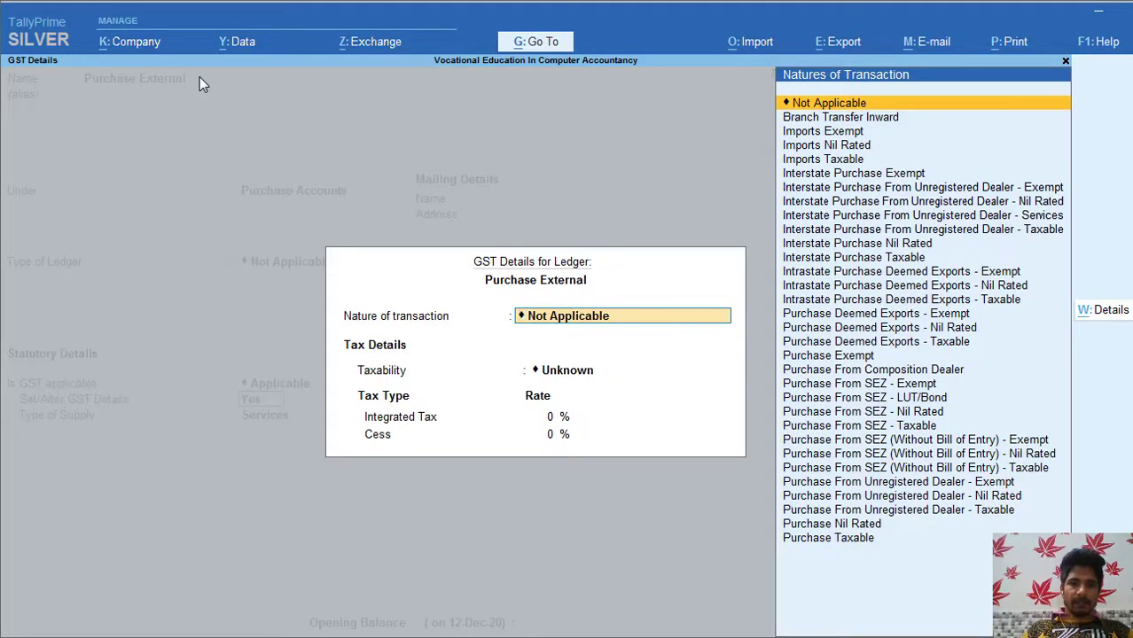
Step: Select Interstate Purchase Taxable with 12% integrated tax and zero cess, then choose Goods
{"action": "type", "text": "Inter"}
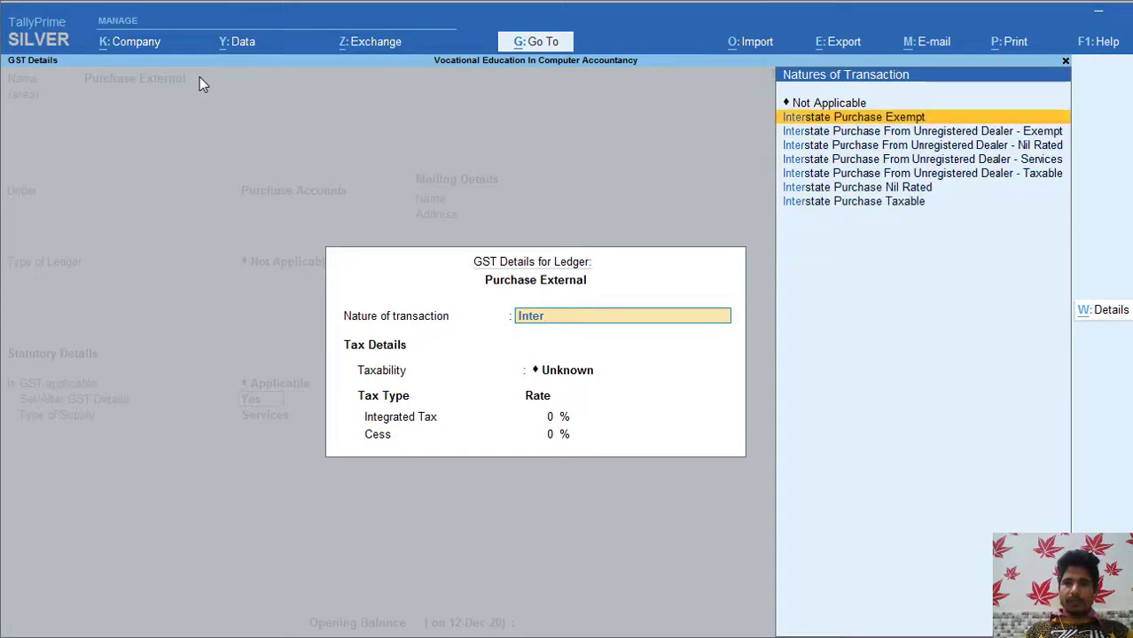
{"action": "key", "text": "Down"}
{"action": "key", "text": "Down"}
{"action": "key", "text": "Down"}
{"action": "key", "text": "Down"}
{"action": "key", "text": "Down"}
{"action": "key", "text": "Down"}
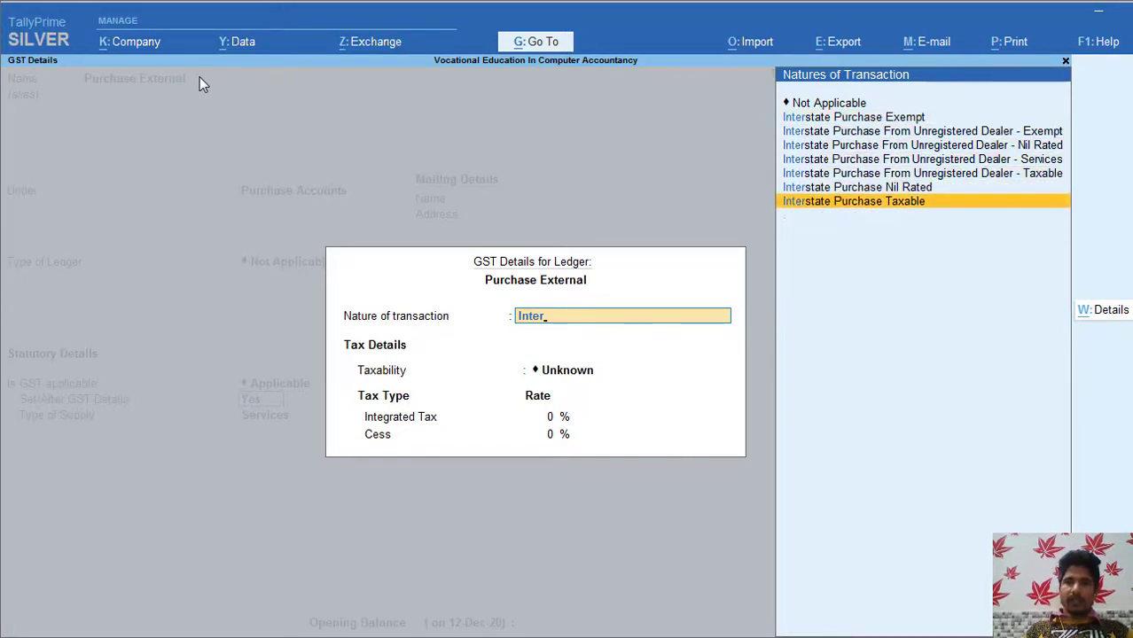
{"action": "key", "text": "Return"}
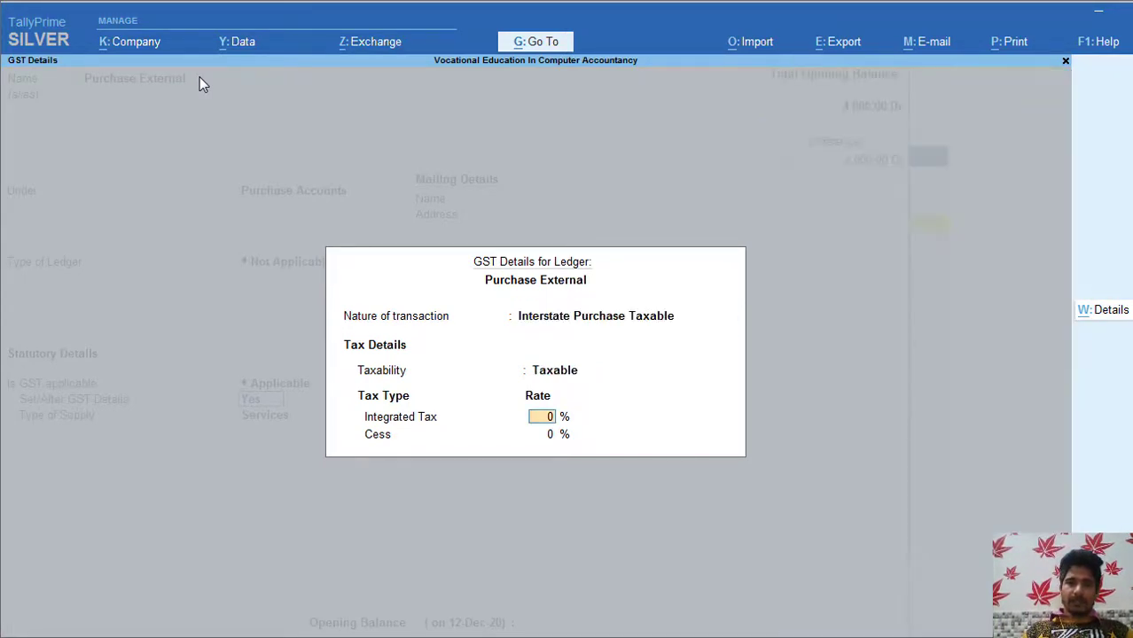
{"action": "type", "text": "1"}
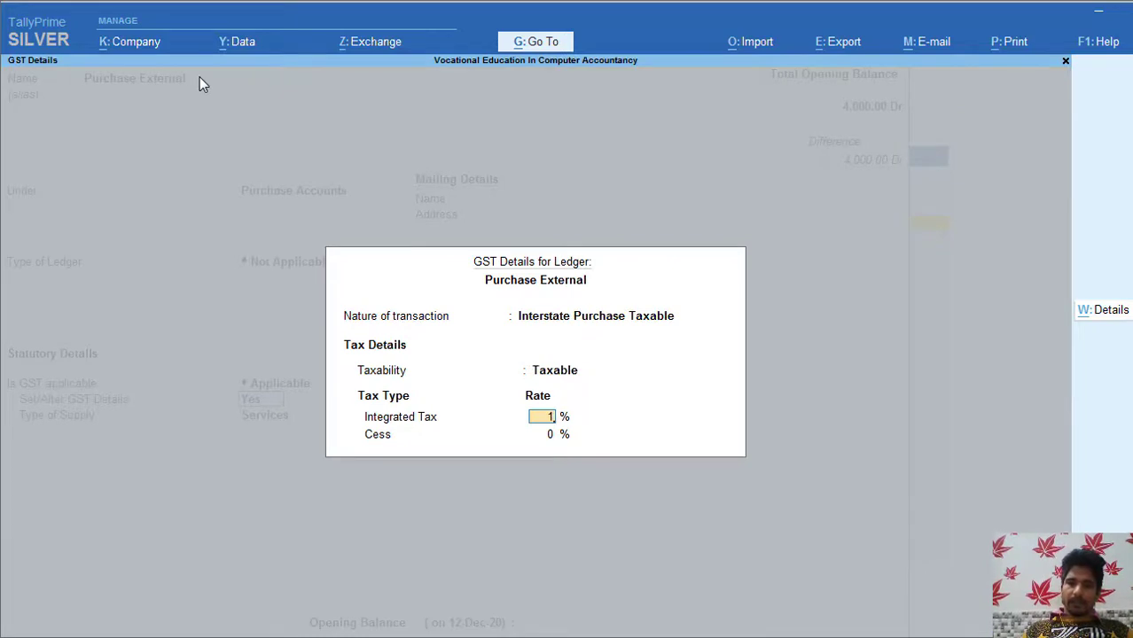
{"action": "type", "text": "2"}
{"action": "key", "text": "Return"}
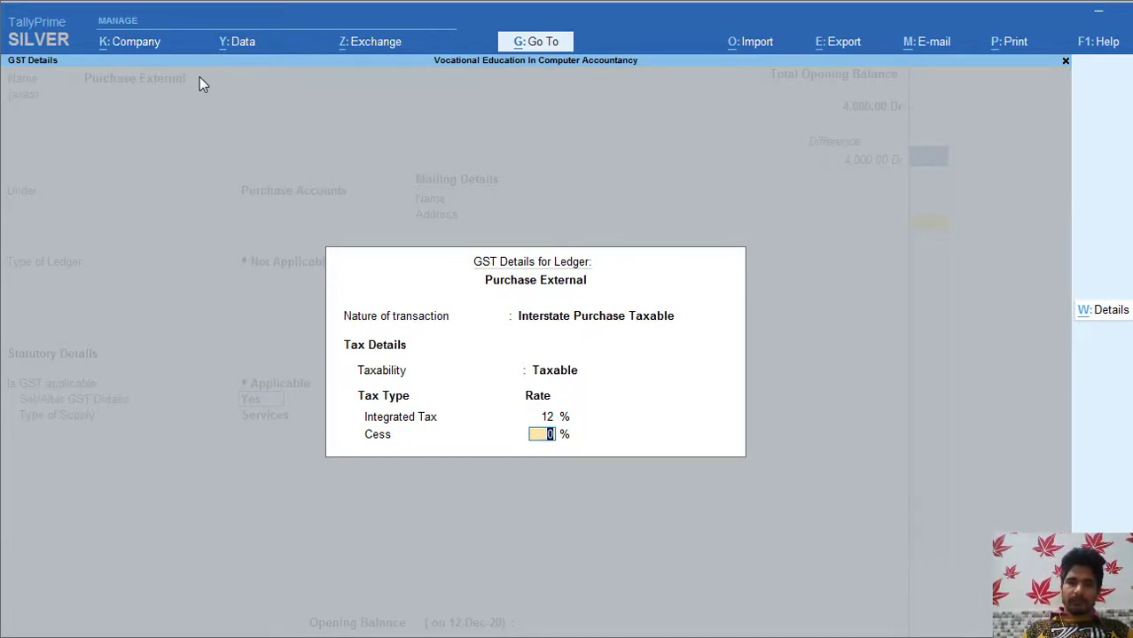
{"action": "key", "text": "Return"}
{"action": "key", "text": "Up"}
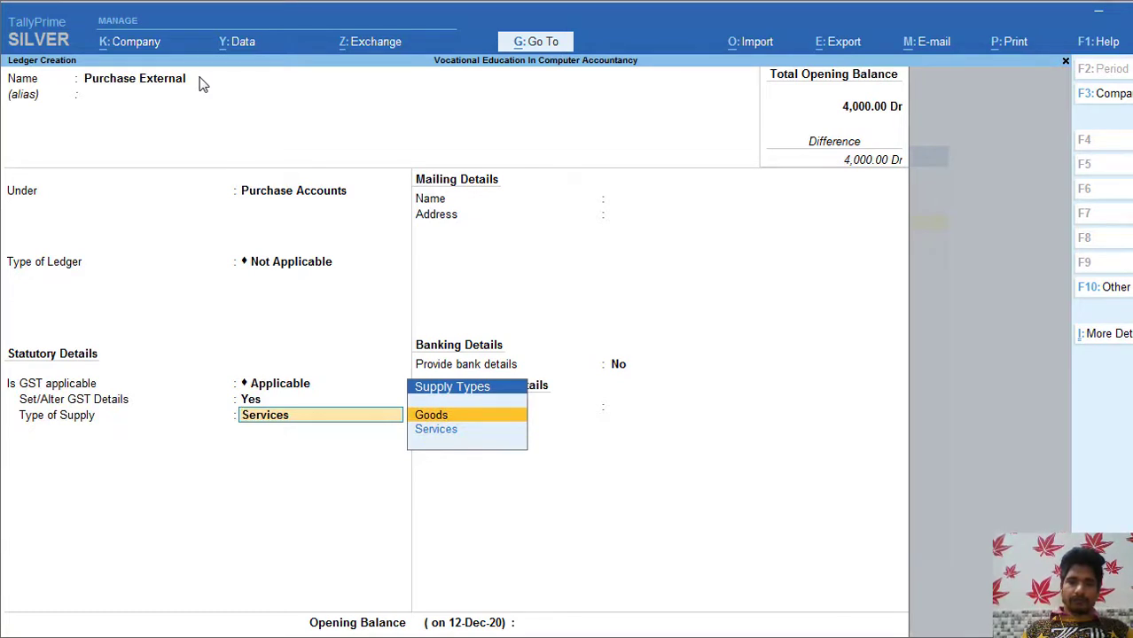
Step: Confirm Goods supply, skip bank details and opening balance, and accept Purchase External
{"action": "key", "text": "Return"}
{"action": "key", "text": "Return"}
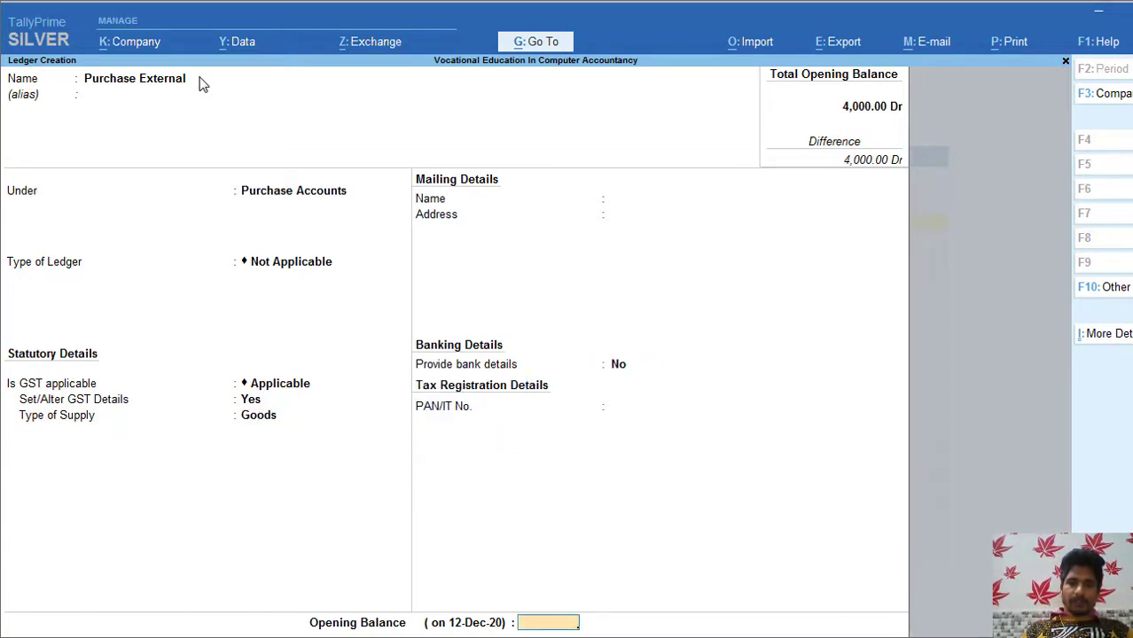
{"action": "key", "text": "Return"}
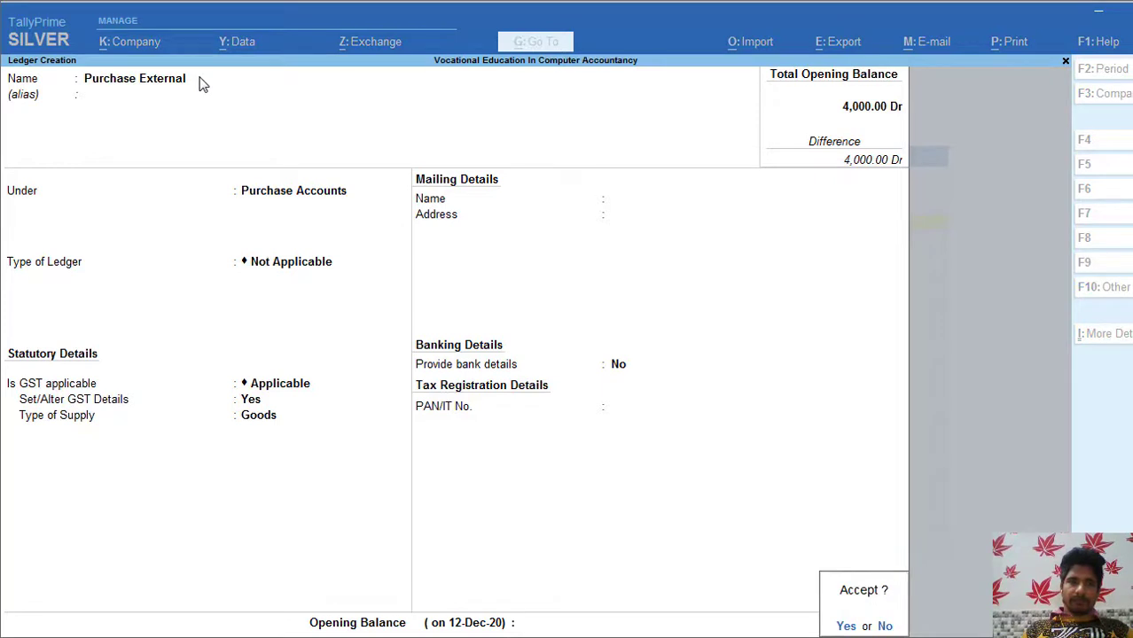
{"action": "key", "text": "Return"}
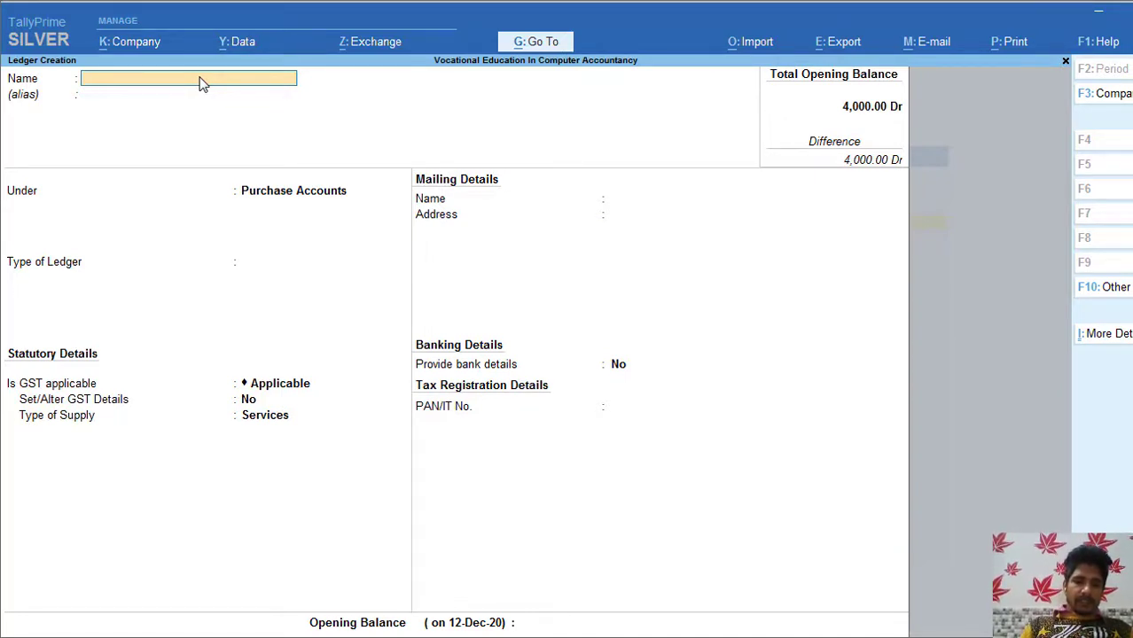
Step: Name the new ledger CGST and place it under Duties & Taxes
{"action": "type", "text": "C"}
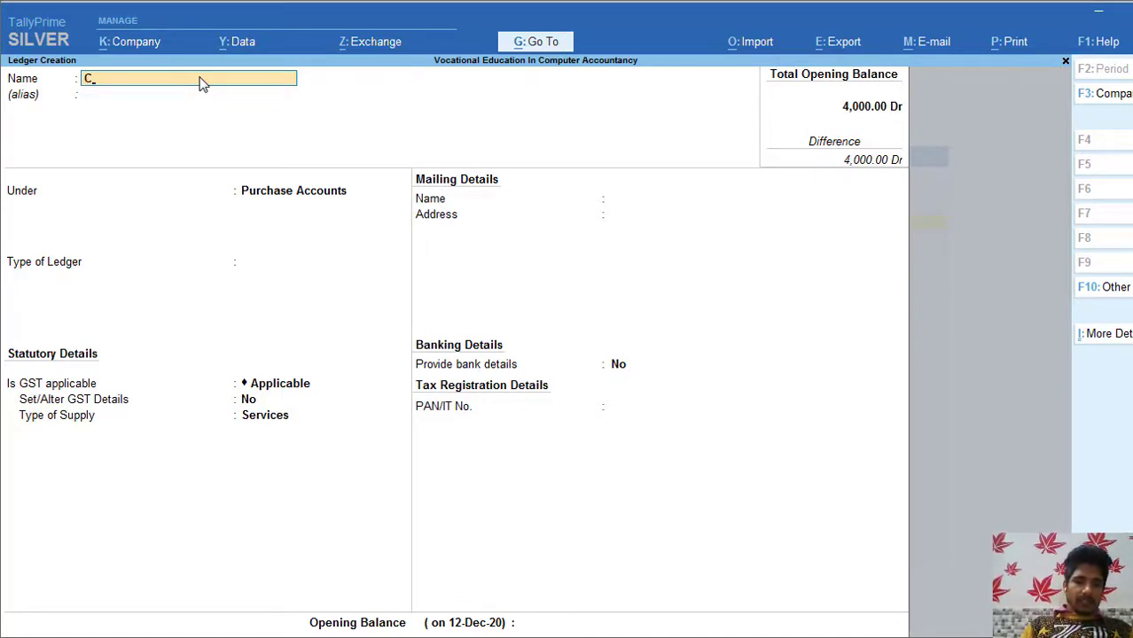
{"action": "type", "text": "gst"}
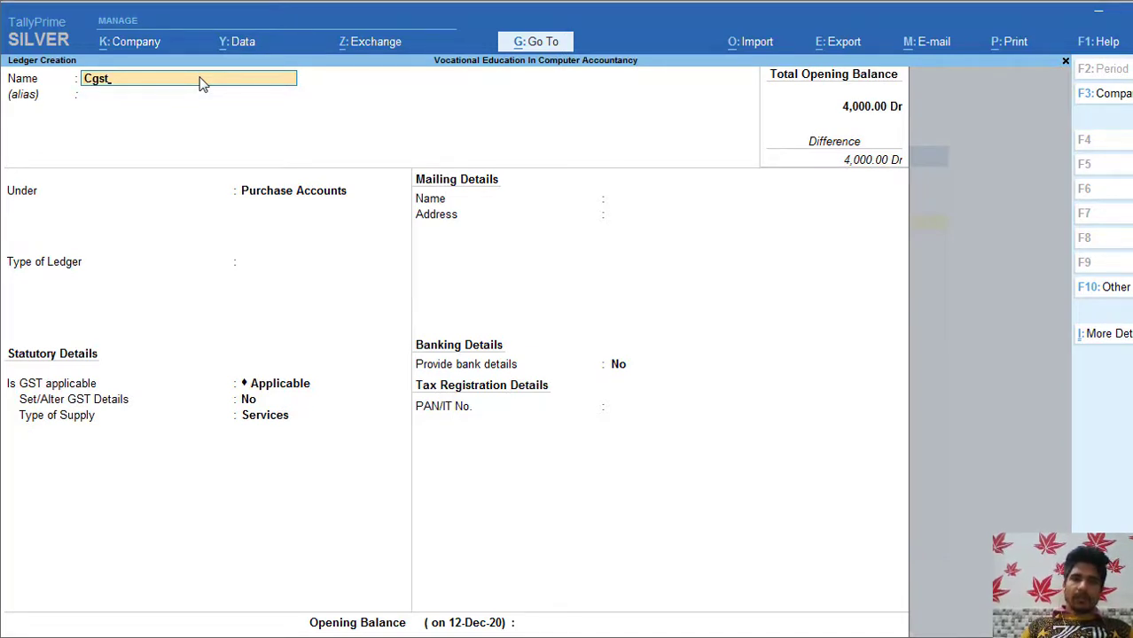
{"action": "key", "text": "BackSpace"}
{"action": "key", "text": "BackSpace"}
{"action": "key", "text": "BackSpace"}
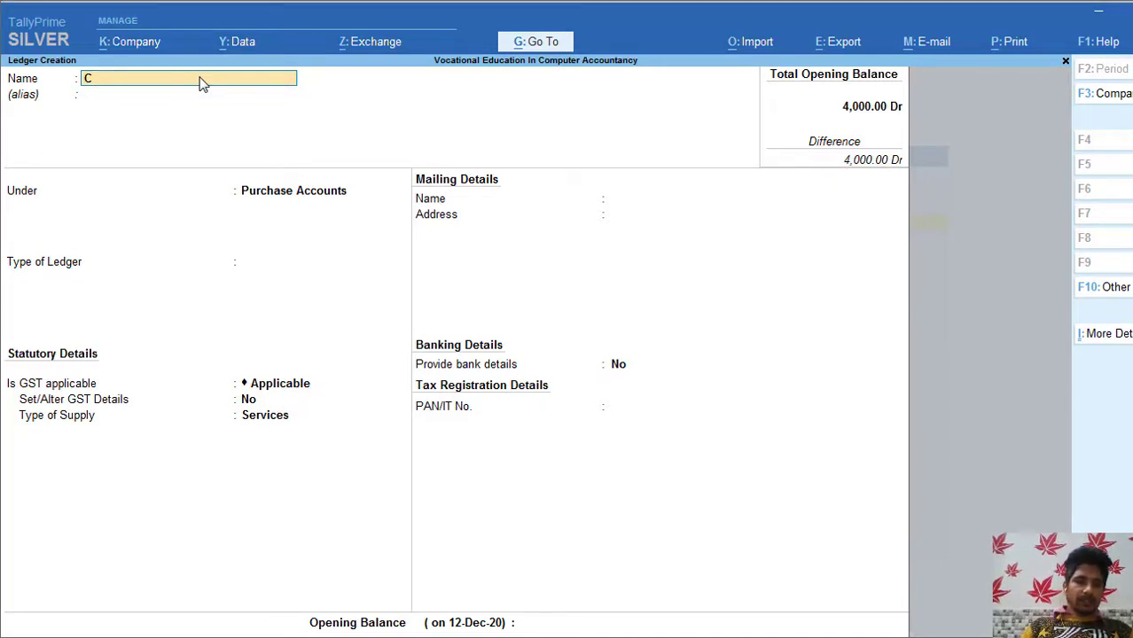
{"action": "type", "text": "G"}
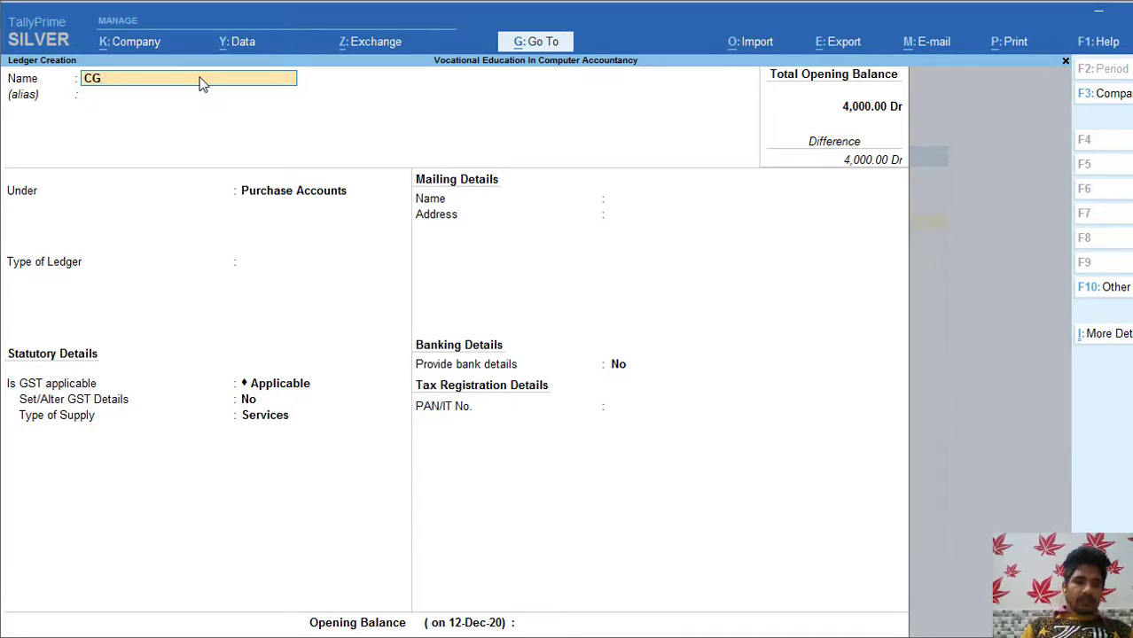
{"action": "type", "text": "ST"}
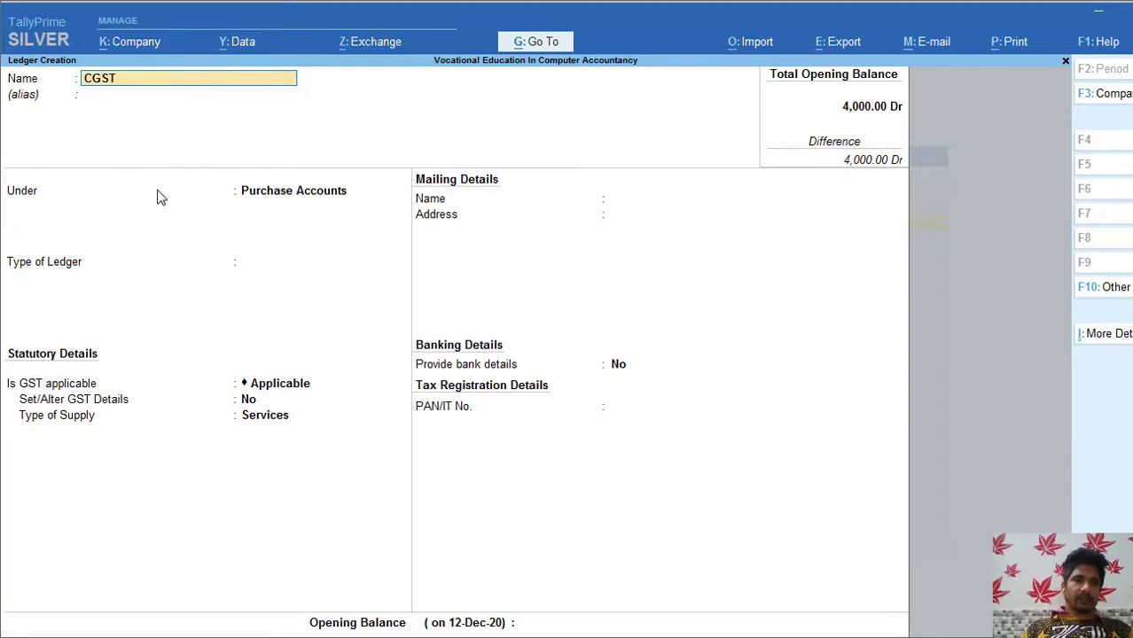
{"action": "key", "text": "Return"}
{"action": "key", "text": "Return"}
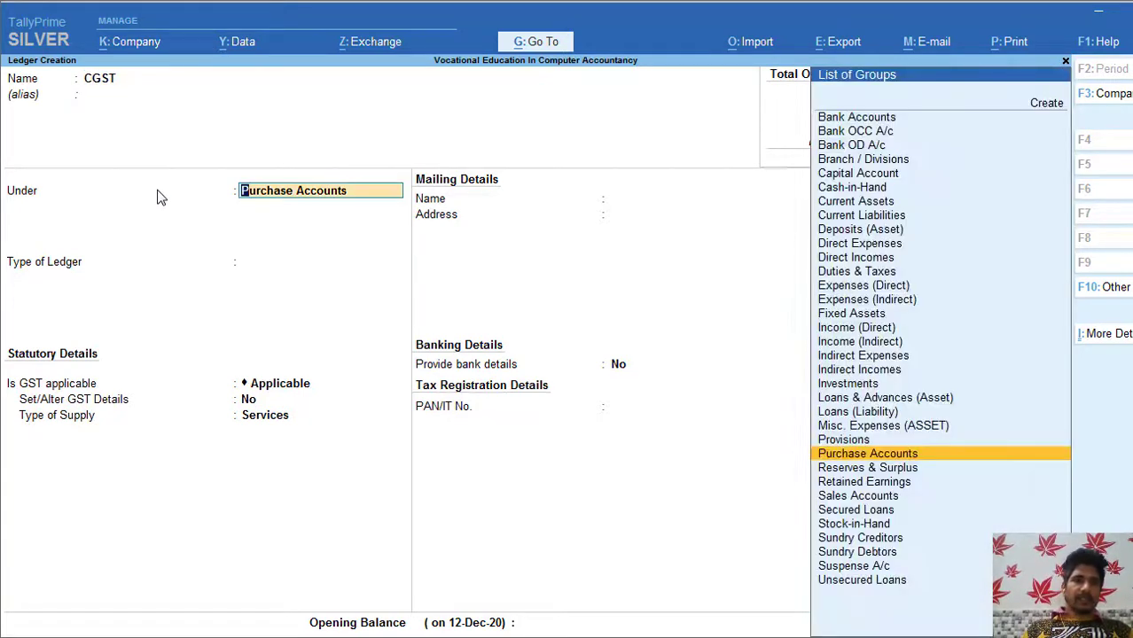
{"action": "type", "text": "Du"}
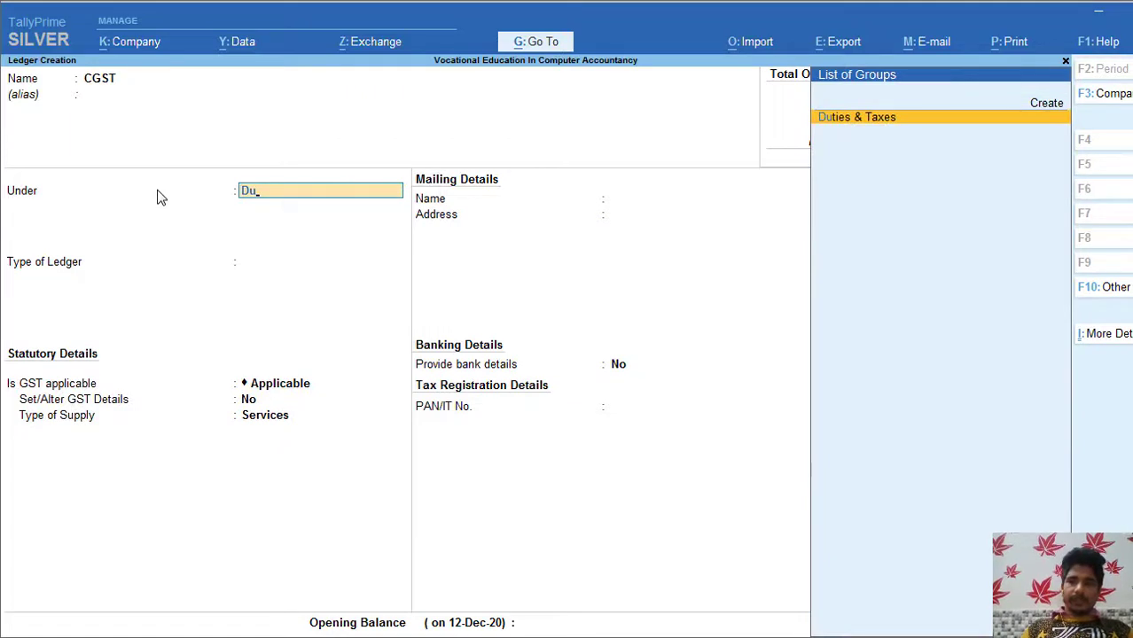
{"action": "key", "text": "Return"}
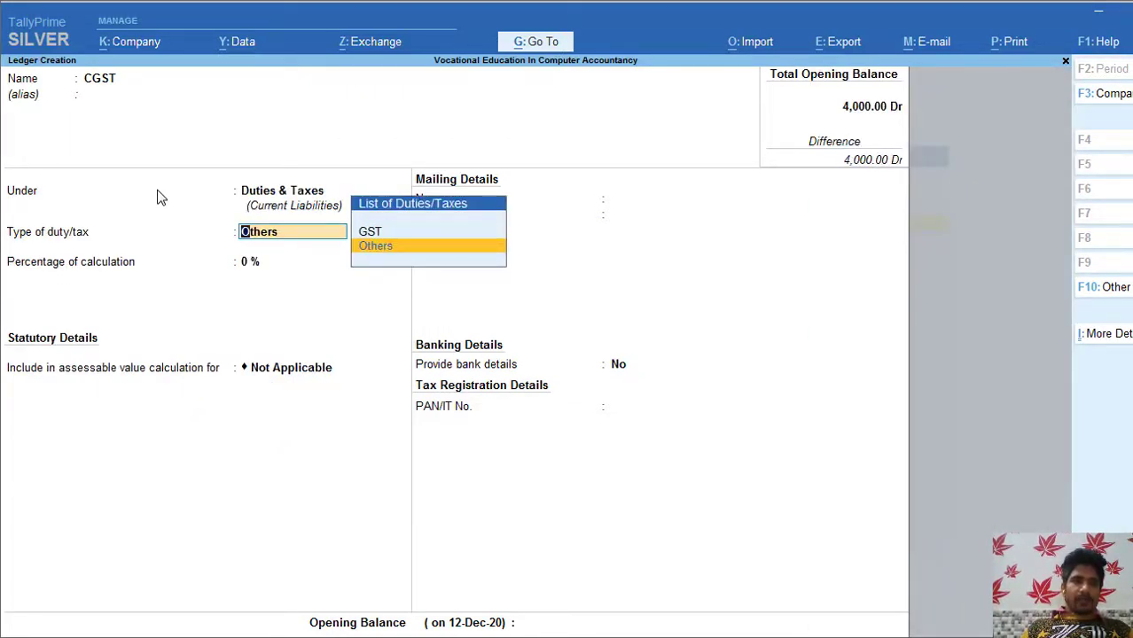
Step: Make it a GST Central Tax at 6% with rounding Not Applicable, and save
{"action": "key", "text": "Up"}
{"action": "key", "text": "Return"}
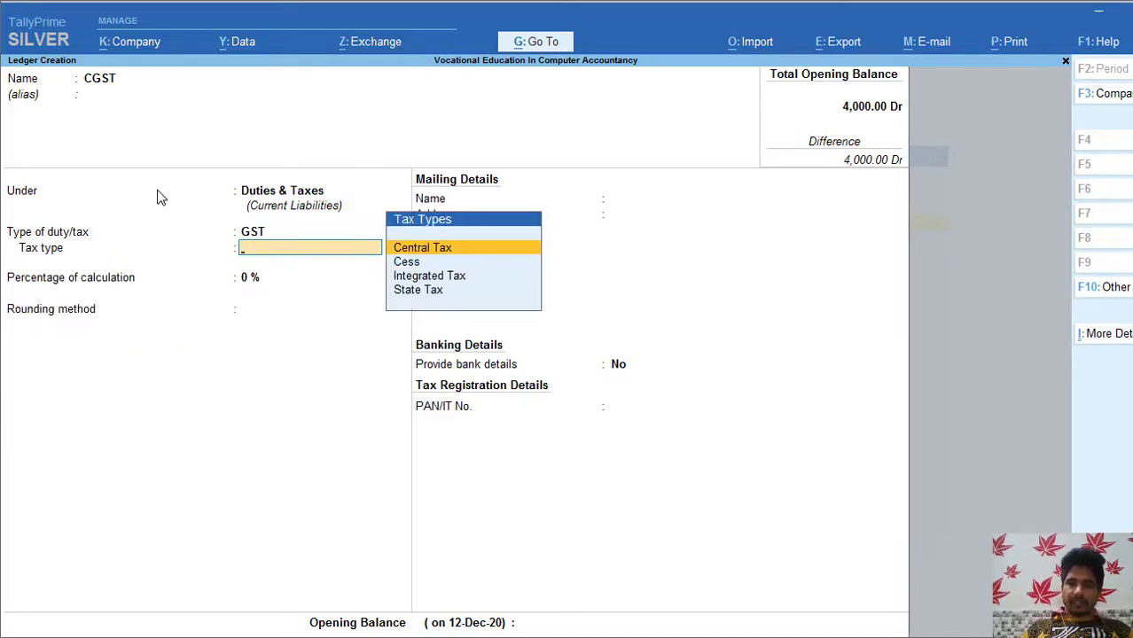
{"action": "key", "text": "Return"}
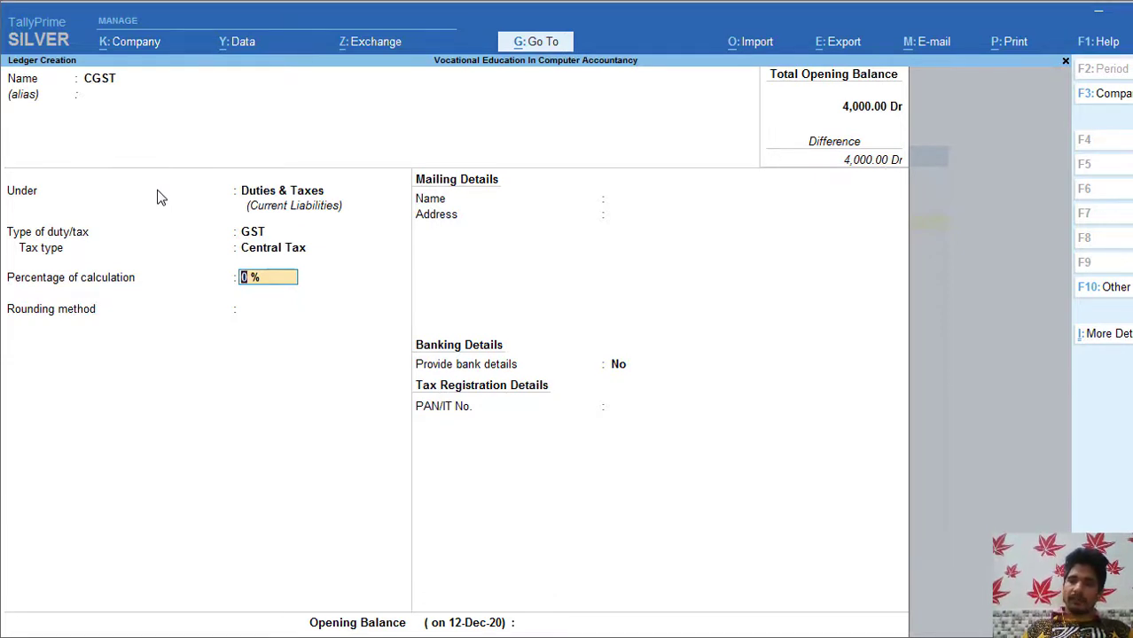
{"action": "type", "text": "6"}
{"action": "key", "text": "Return"}
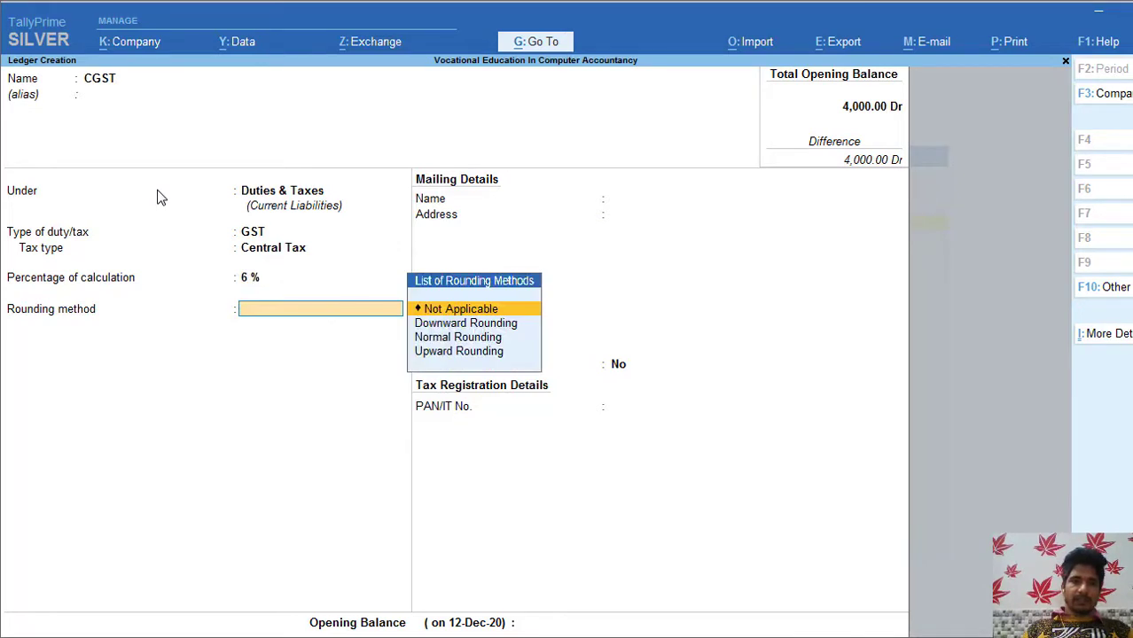
{"action": "key", "text": "Return"}
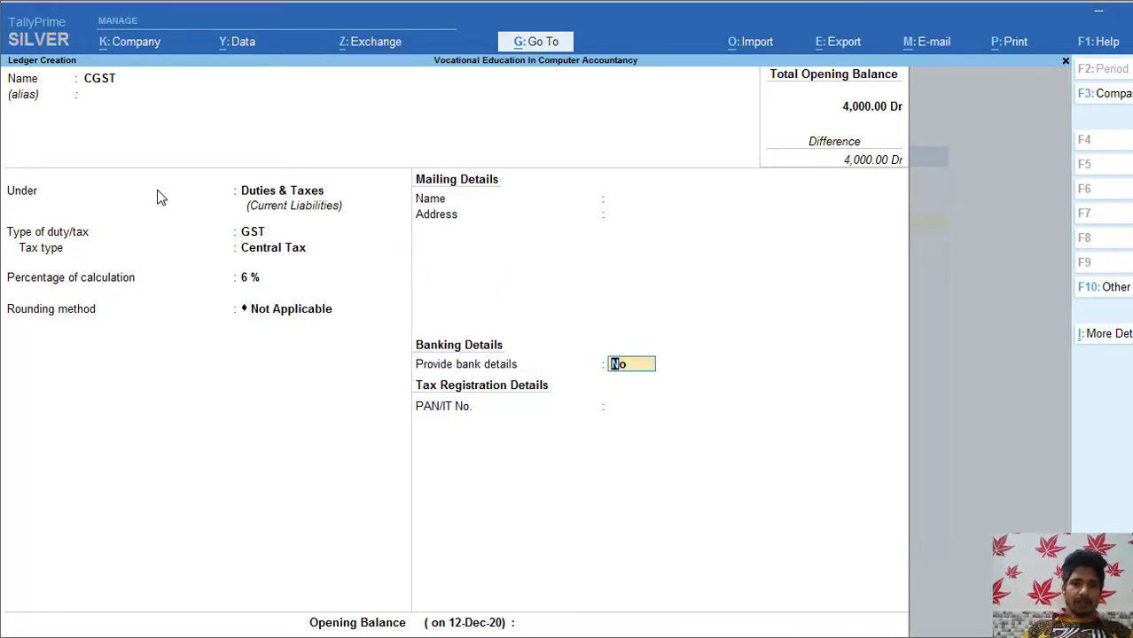
{"action": "key", "text": "ctrl+a"}
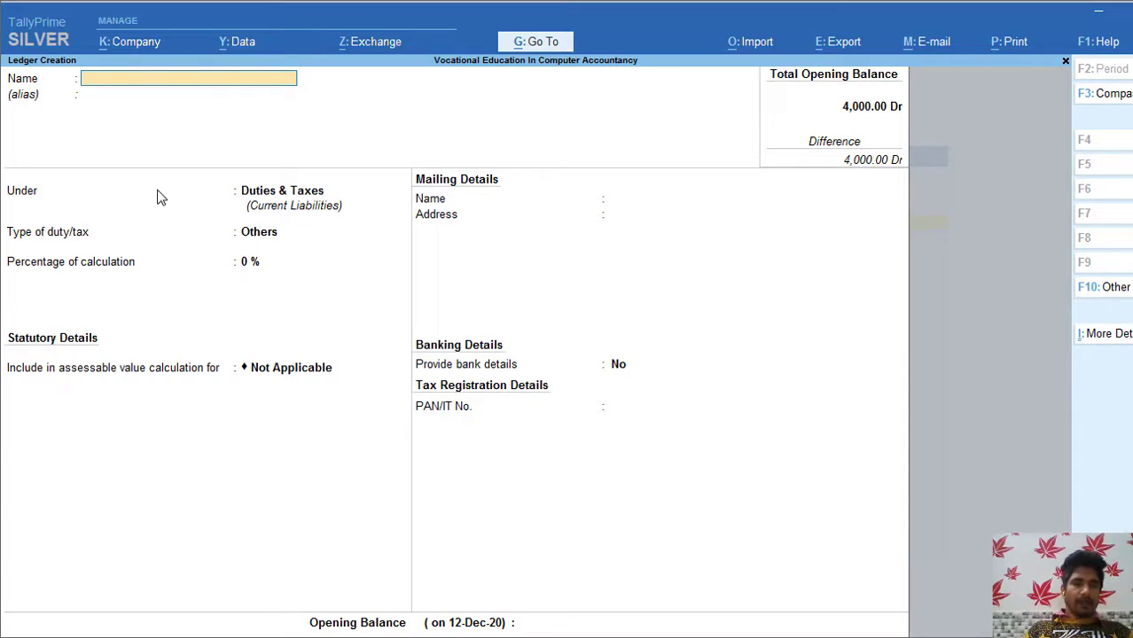
Step: Name the next ledger SGST under Duties & Taxes with GST as duty type
{"action": "type", "text": "S"}
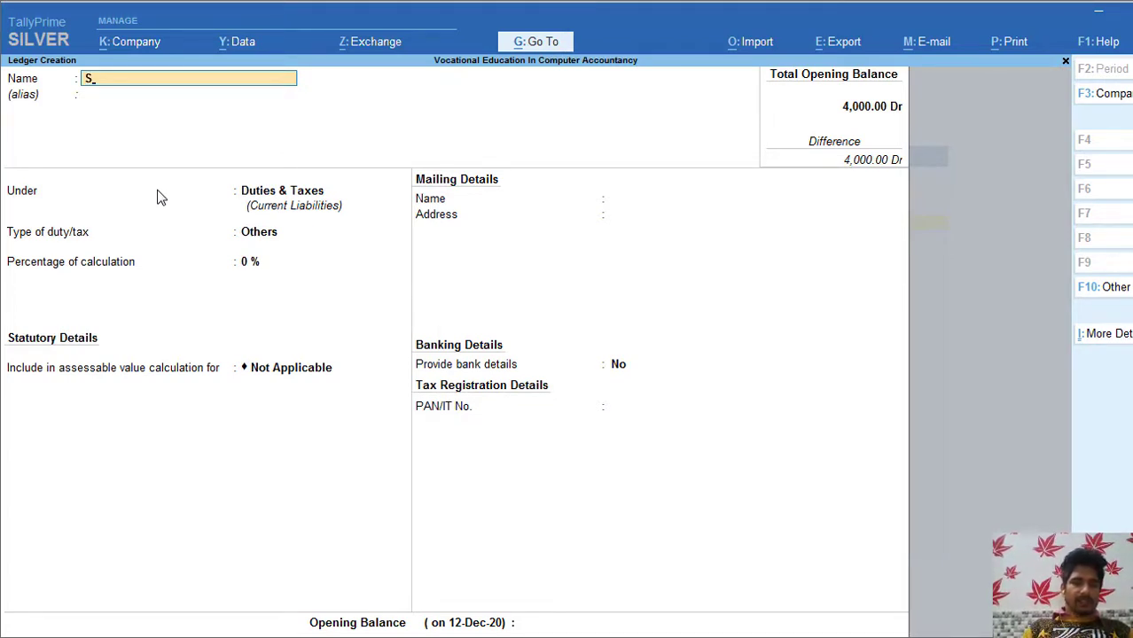
{"action": "type", "text": "GST"}
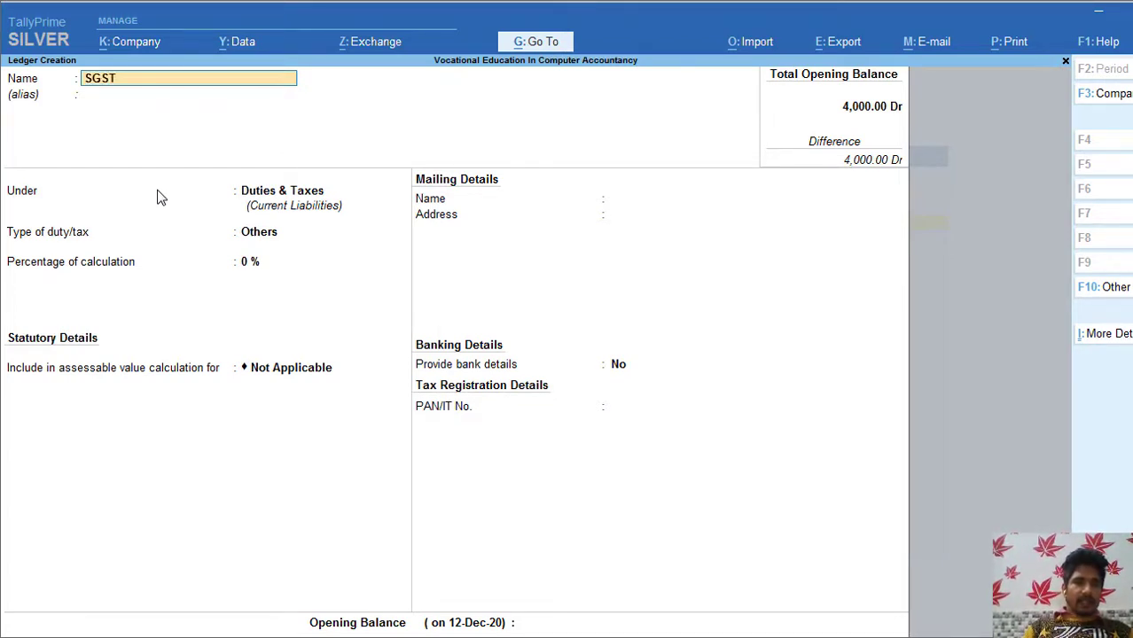
{"action": "key", "text": "Return"}
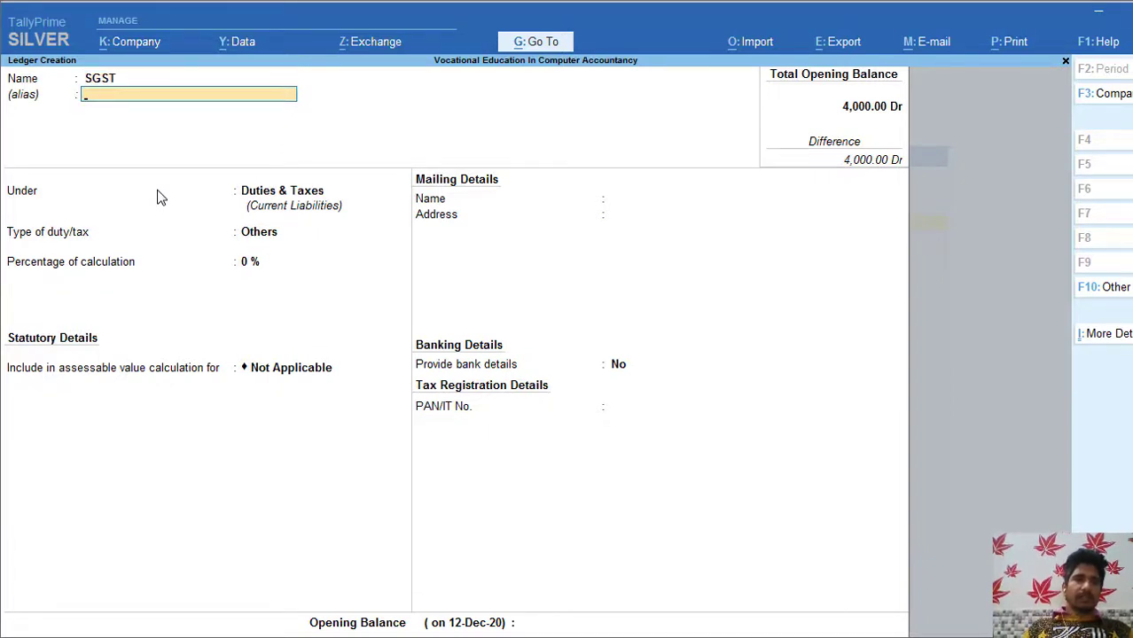
{"action": "key", "text": "Return"}
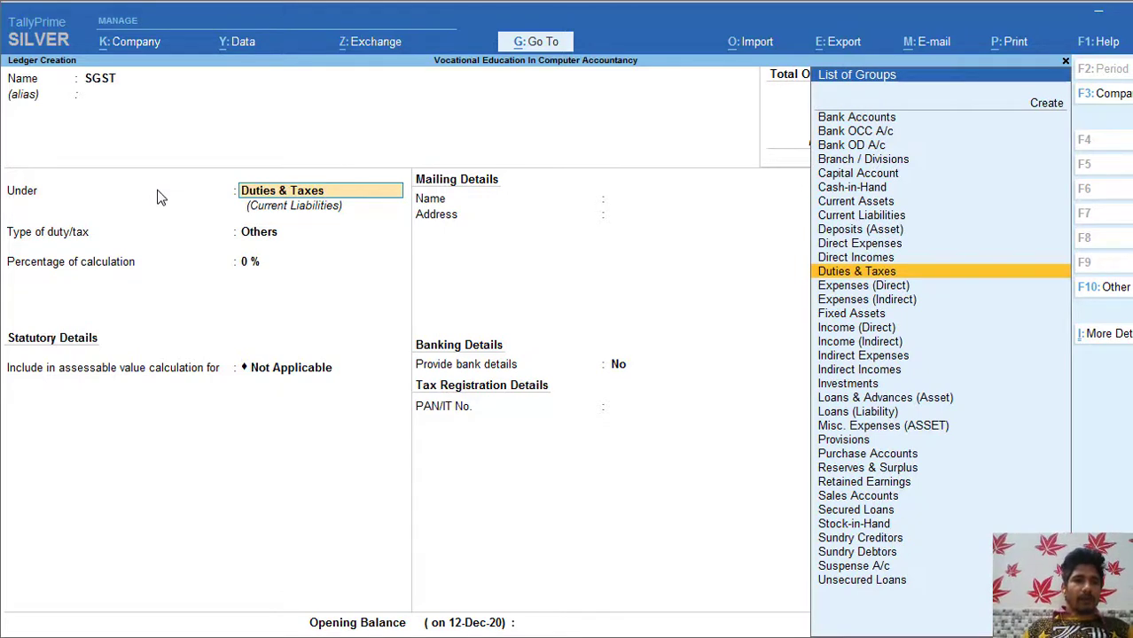
{"action": "key", "text": "Return"}
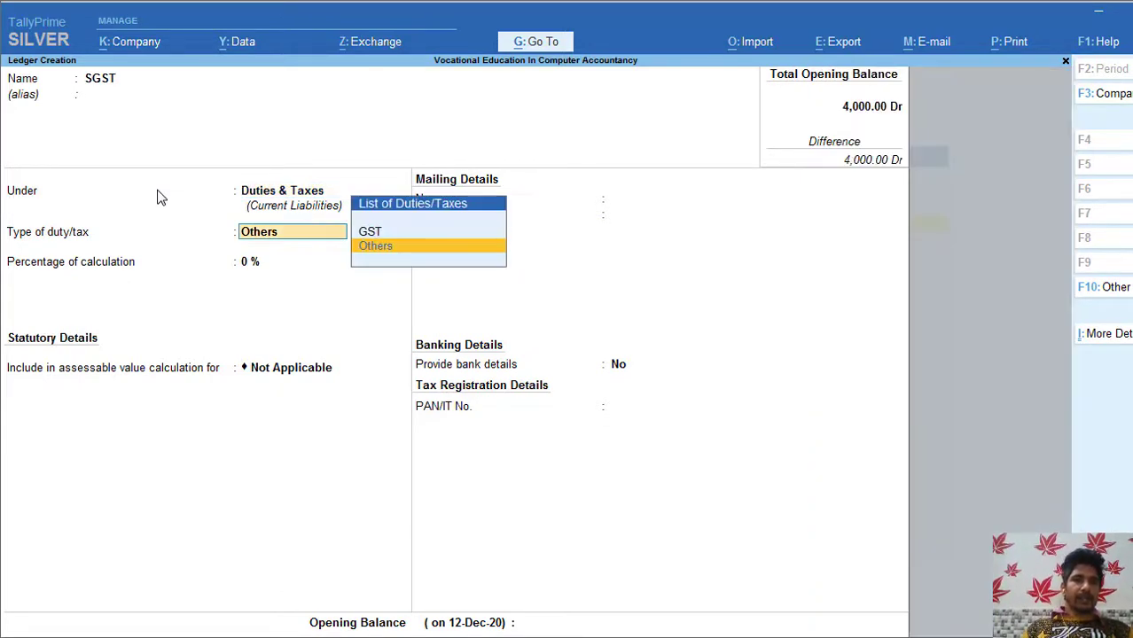
{"action": "key", "text": "Up"}
{"action": "key", "text": "Return"}
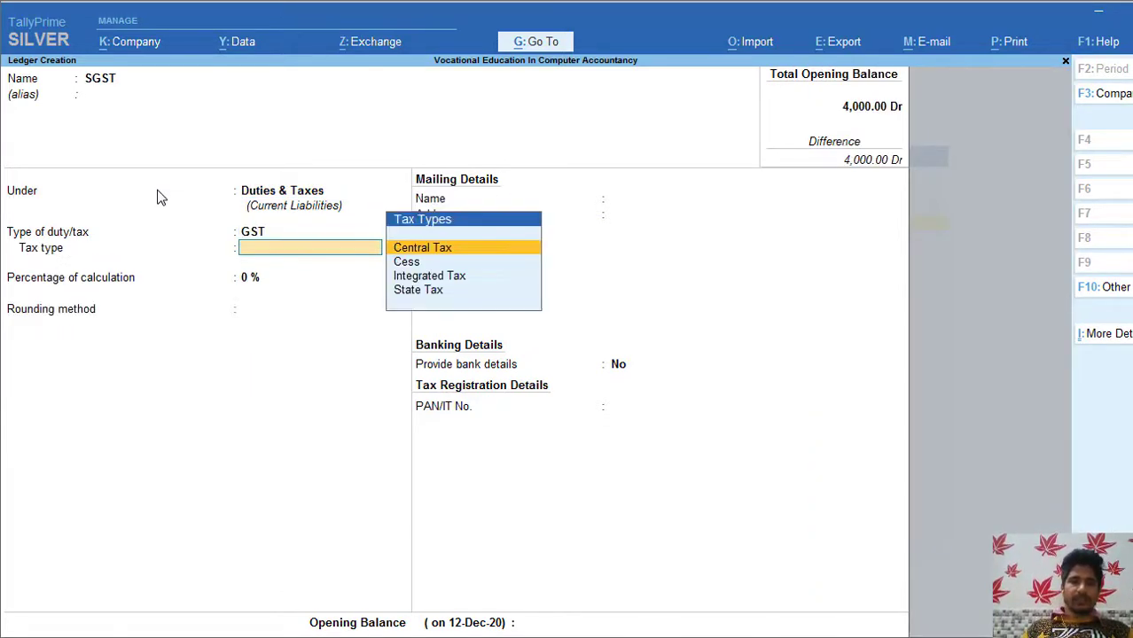
Step: Set tax type State Tax at 6%, rounding Not Applicable, and save the ledger
{"action": "key", "text": "Down"}
{"action": "key", "text": "Down"}
{"action": "key", "text": "Down"}
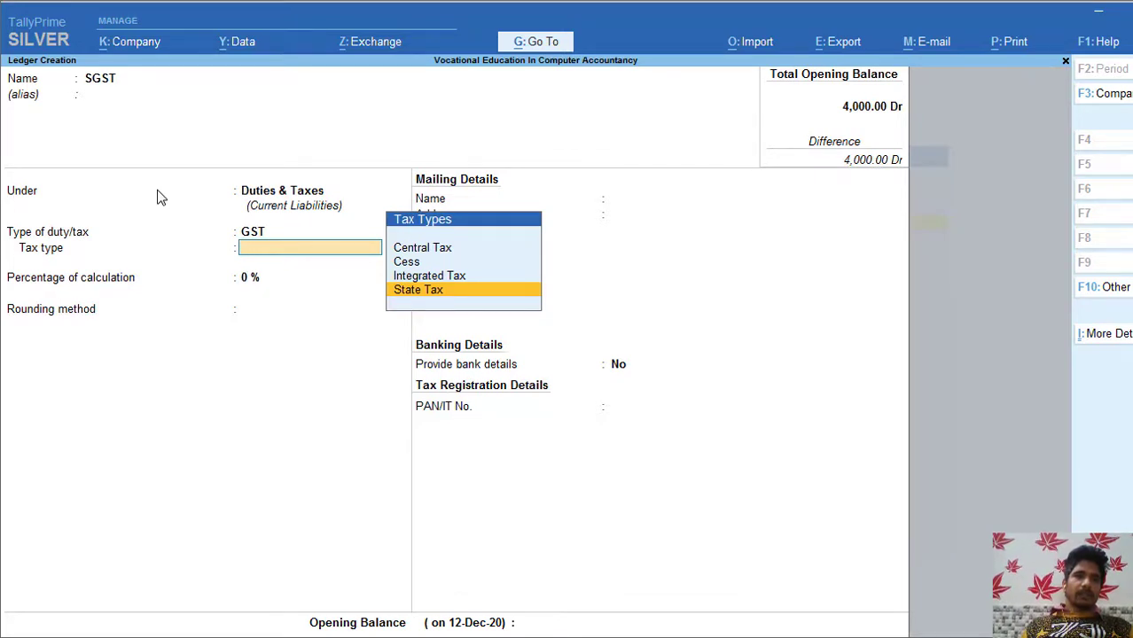
{"action": "key", "text": "Return"}
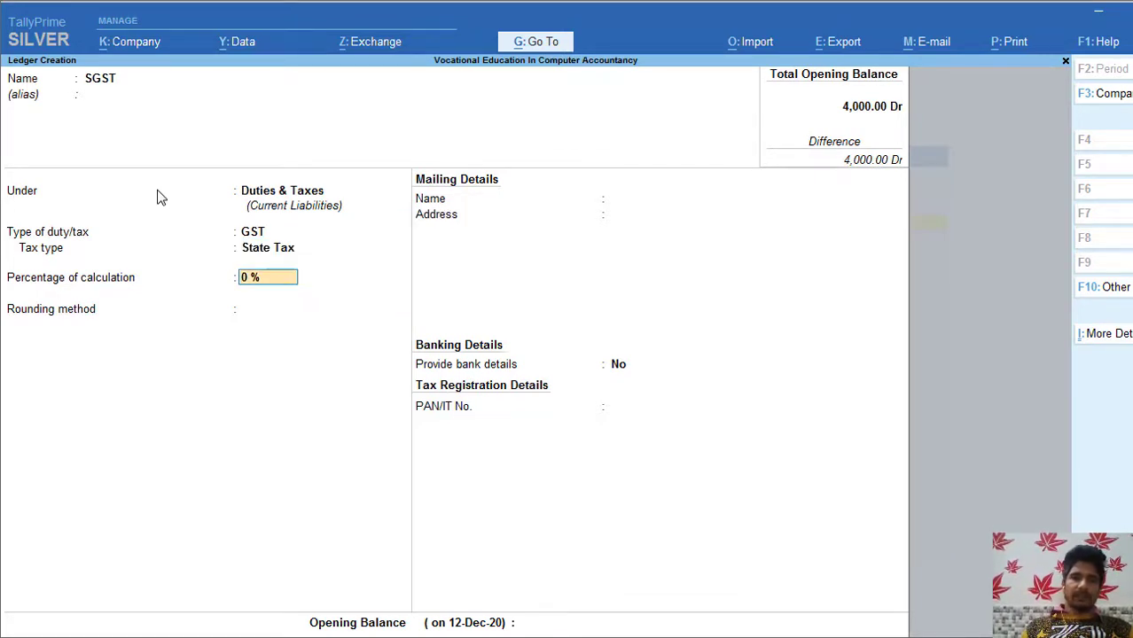
{"action": "type", "text": "6"}
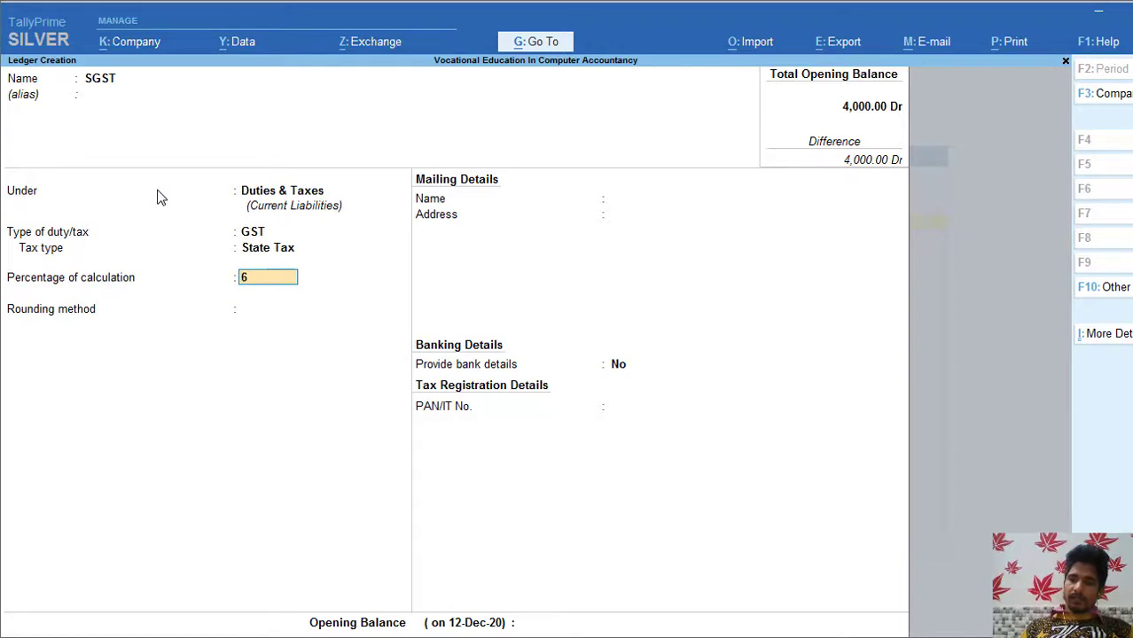
{"action": "key", "text": "Return"}
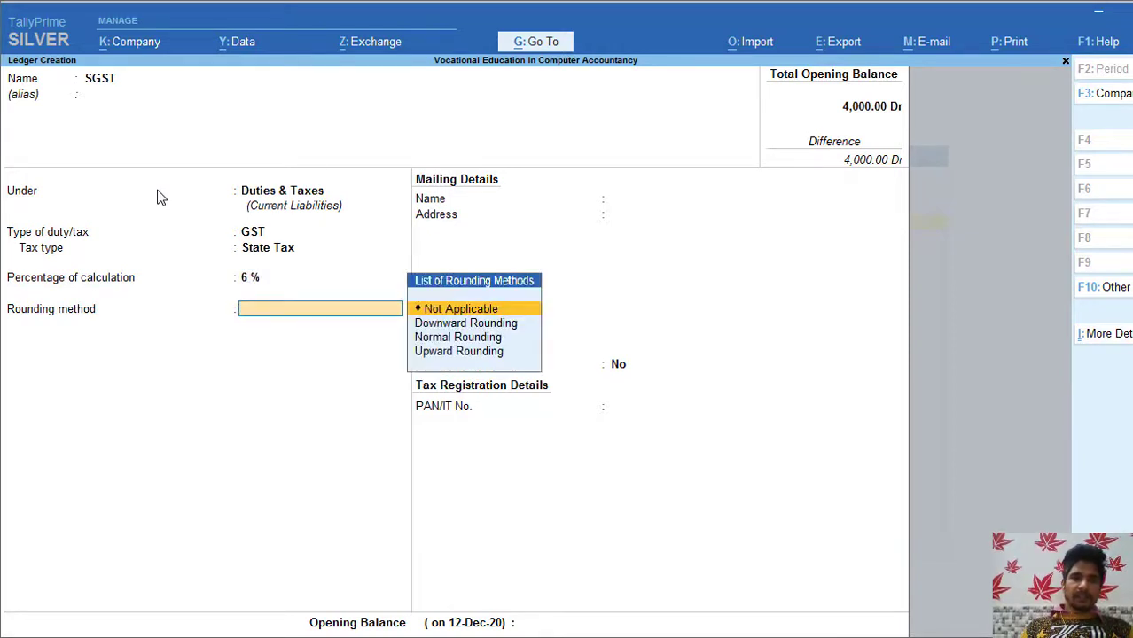
{"action": "key", "text": "Down"}
{"action": "key", "text": "Up"}
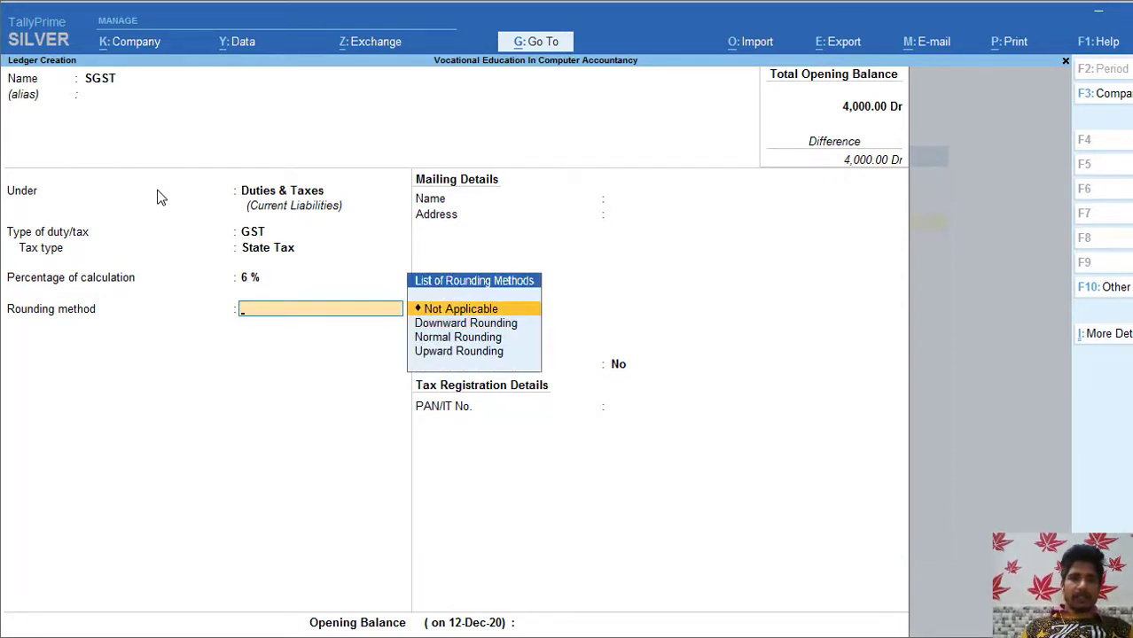
{"action": "key", "text": "Return"}
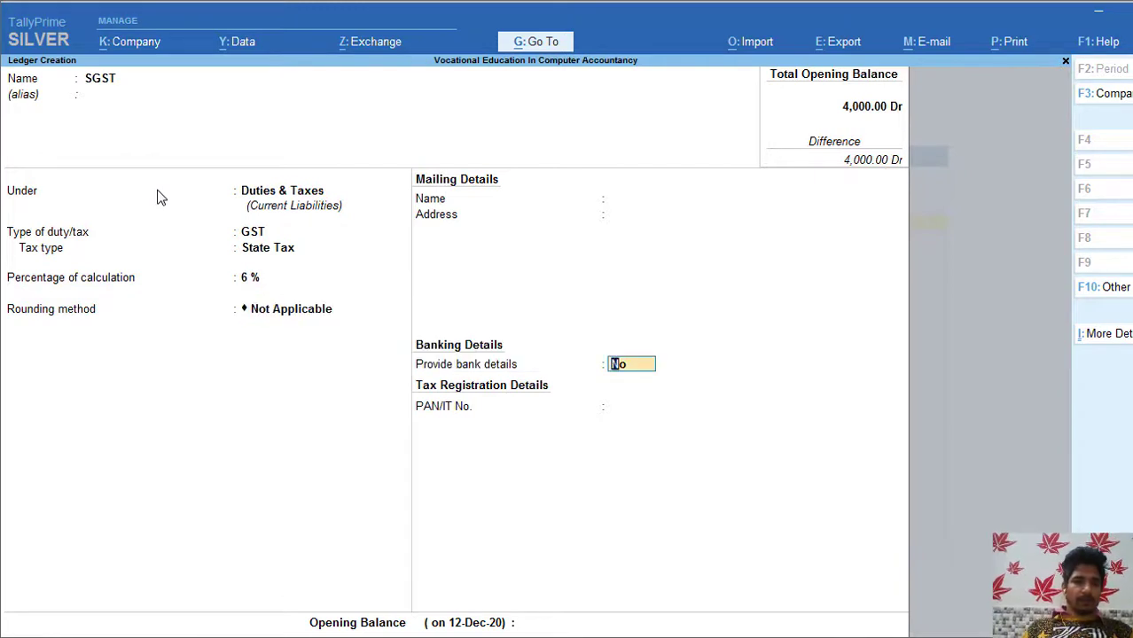
{"action": "key", "text": "ctrl"}
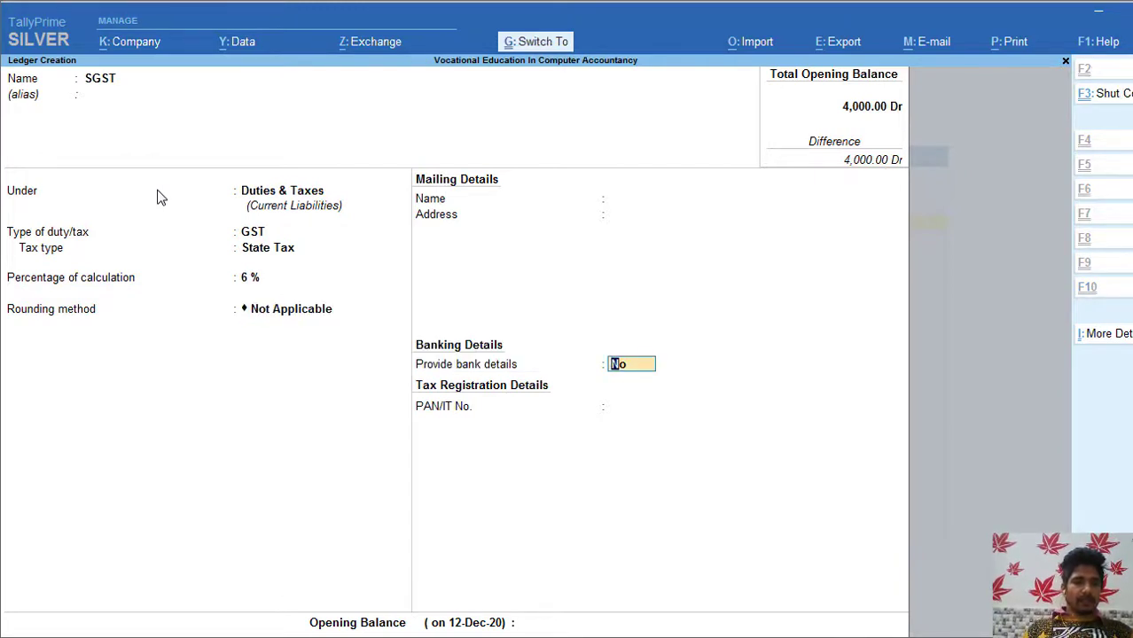
{"action": "key", "text": "ctrl+a"}
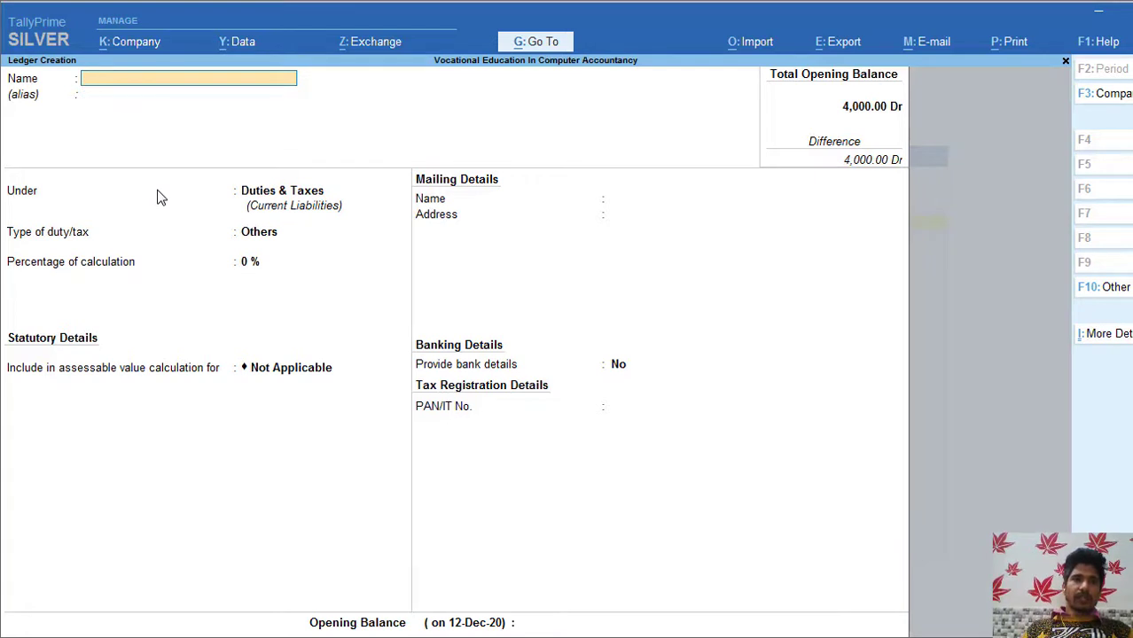
Step: Name the next ledger IGST under Duties & Taxes with GST as duty type
{"action": "type", "text": "IG"}
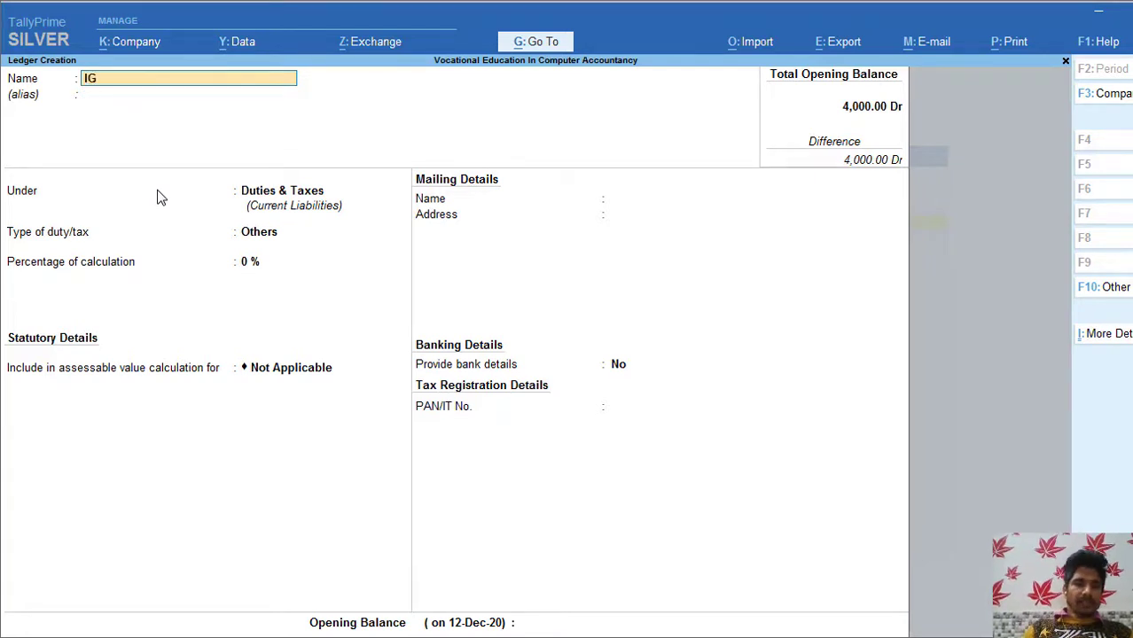
{"action": "type", "text": "ST"}
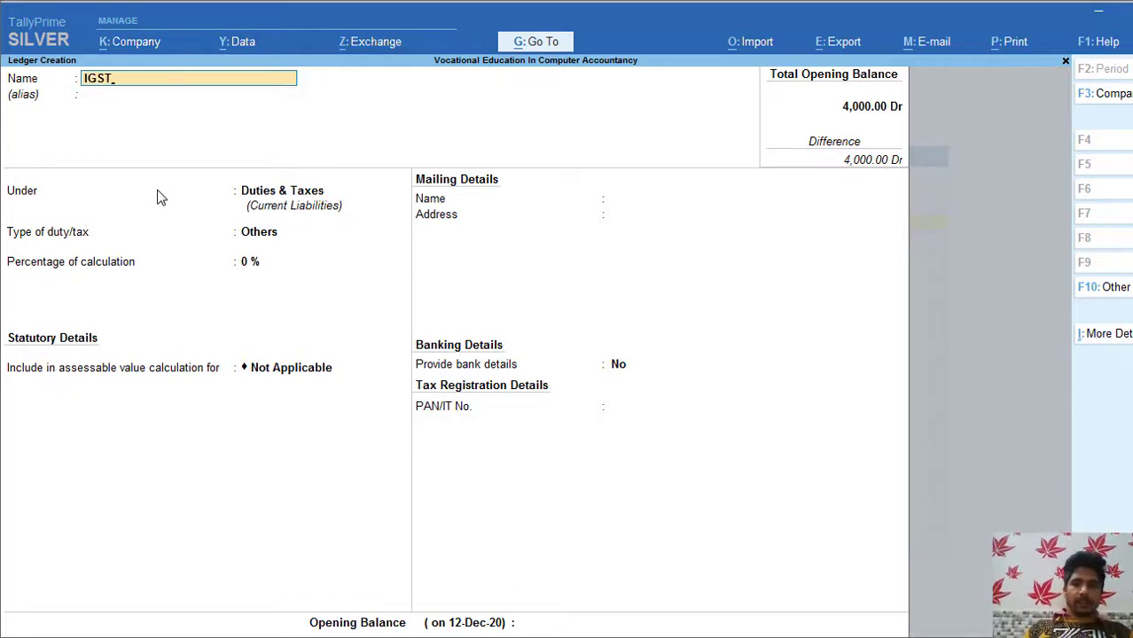
{"action": "key", "text": "Return"}
{"action": "key", "text": "Return"}
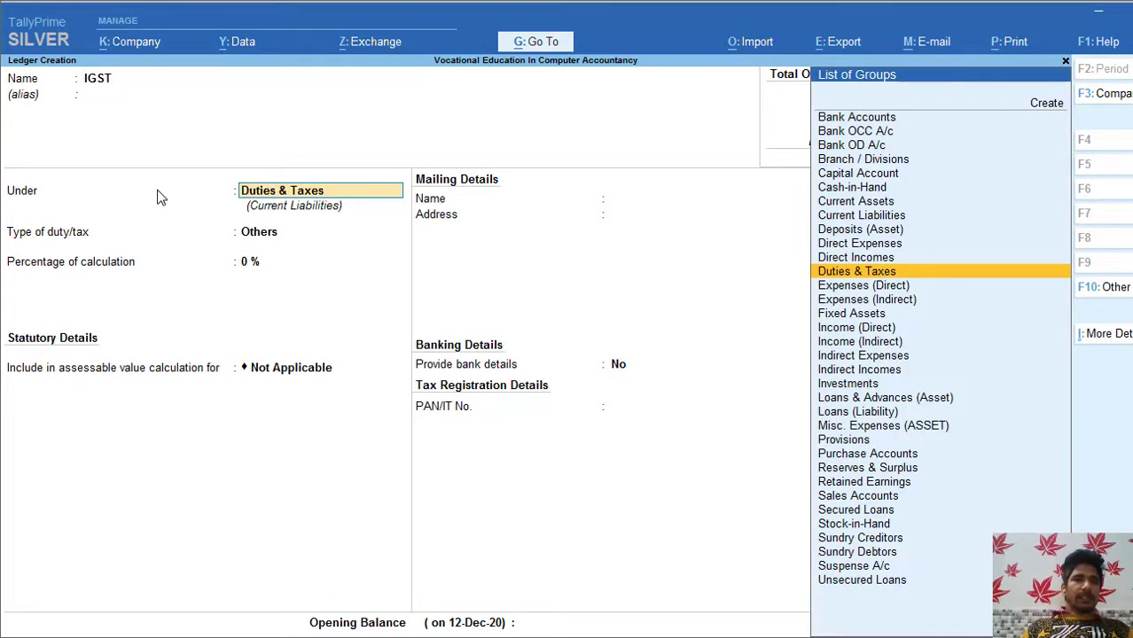
{"action": "key", "text": "Return"}
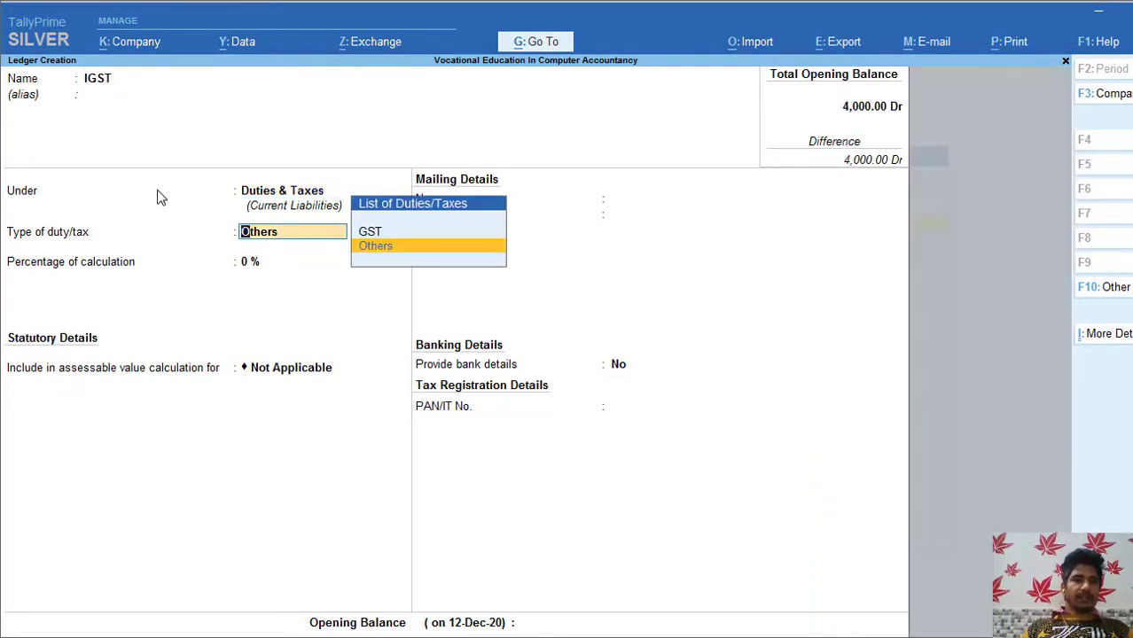
{"action": "key", "text": "Up"}
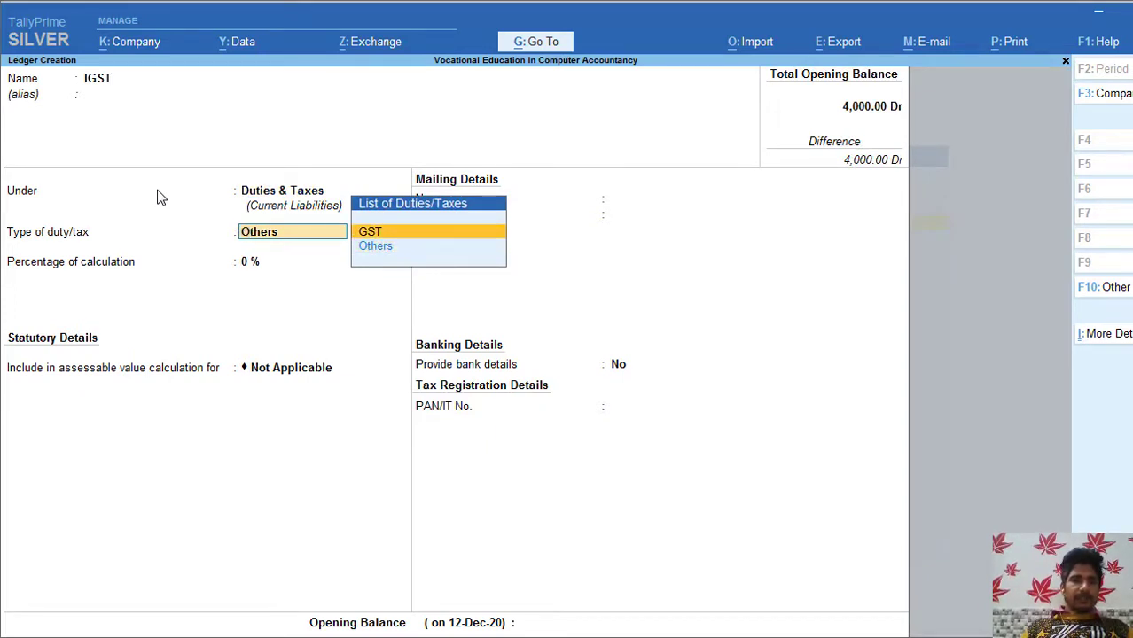
{"action": "key", "text": "Return"}
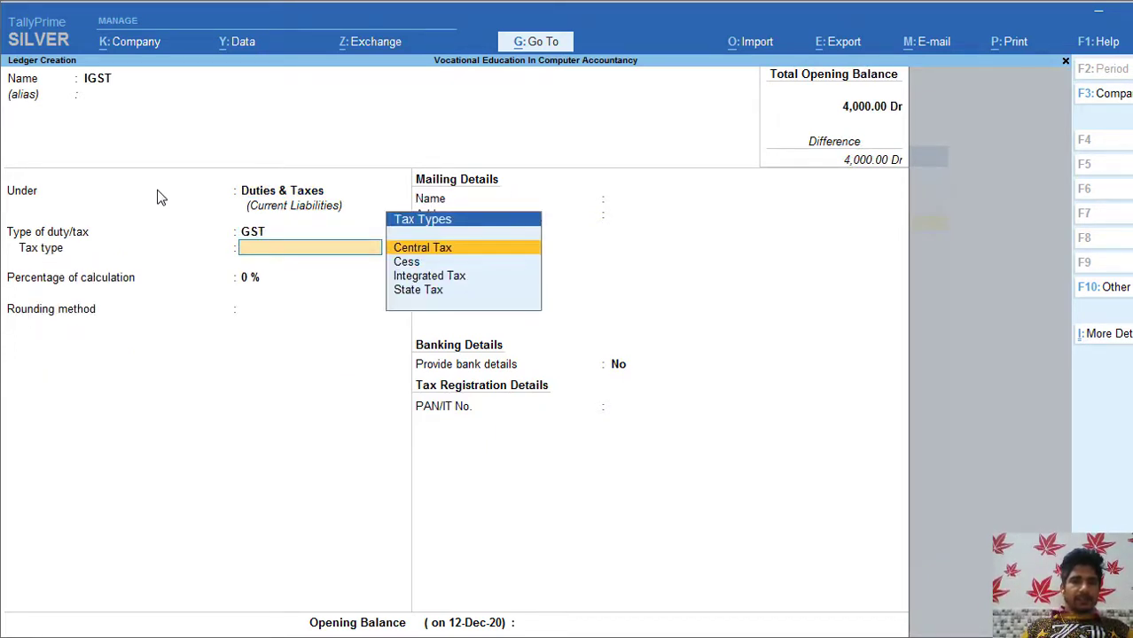
{"action": "key", "text": "BackSpace"}
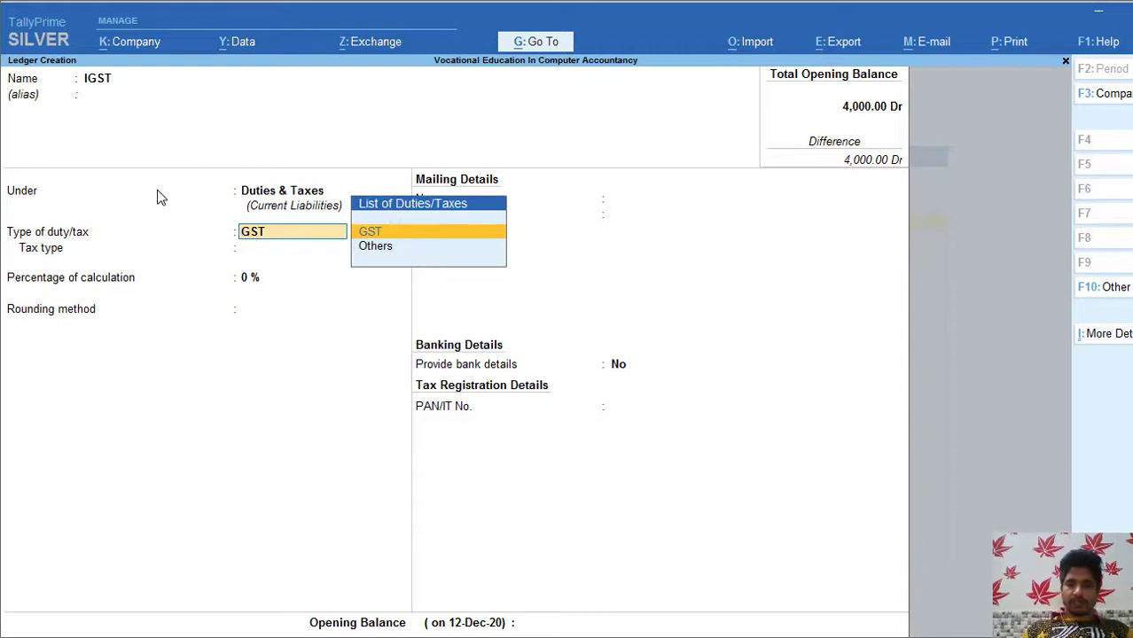
{"action": "key", "text": "Return"}
Step: Set tax type Integrated Tax at 12%, rounding Not Applicable, and save
{"action": "key", "text": "Down"}
{"action": "key", "text": "Down"}
{"action": "key", "text": "Return"}
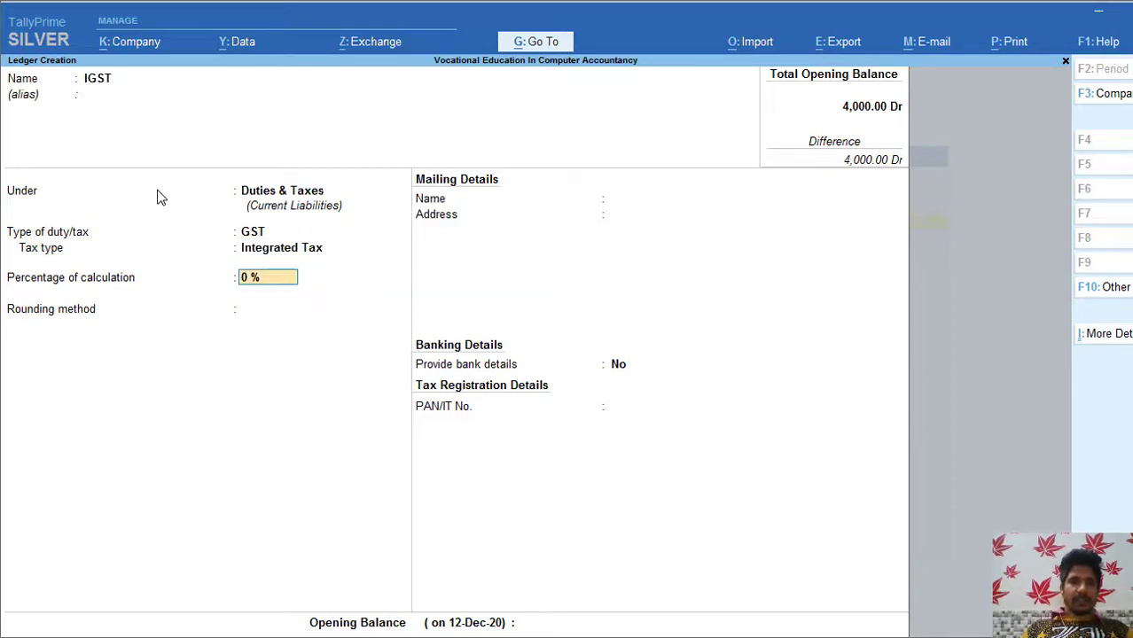
{"action": "type", "text": "12"}
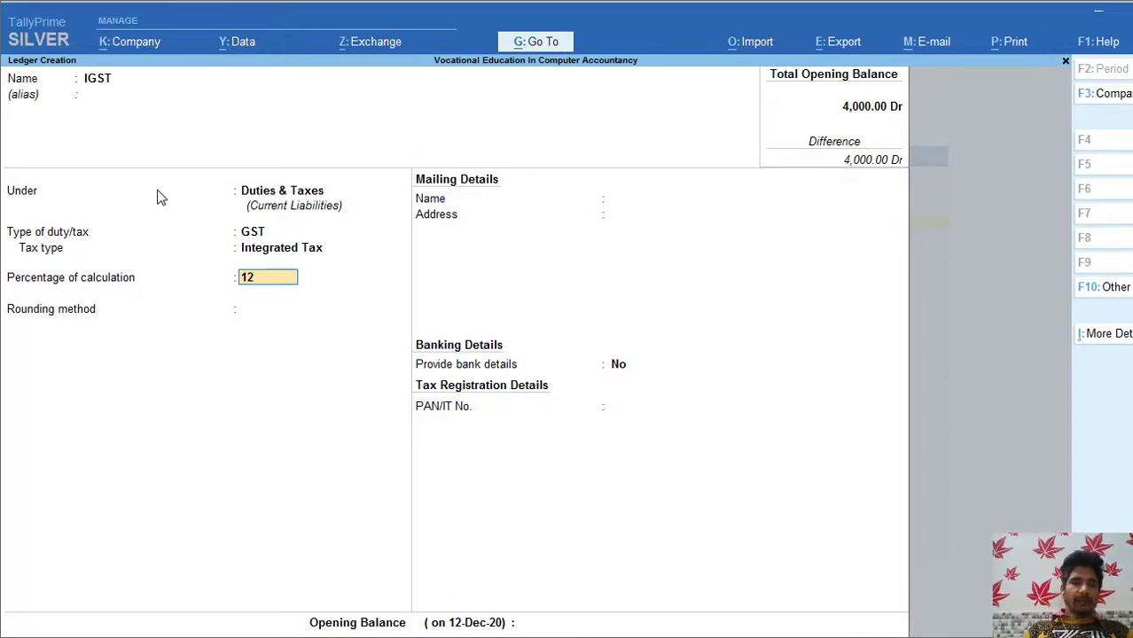
{"action": "key", "text": "Return"}
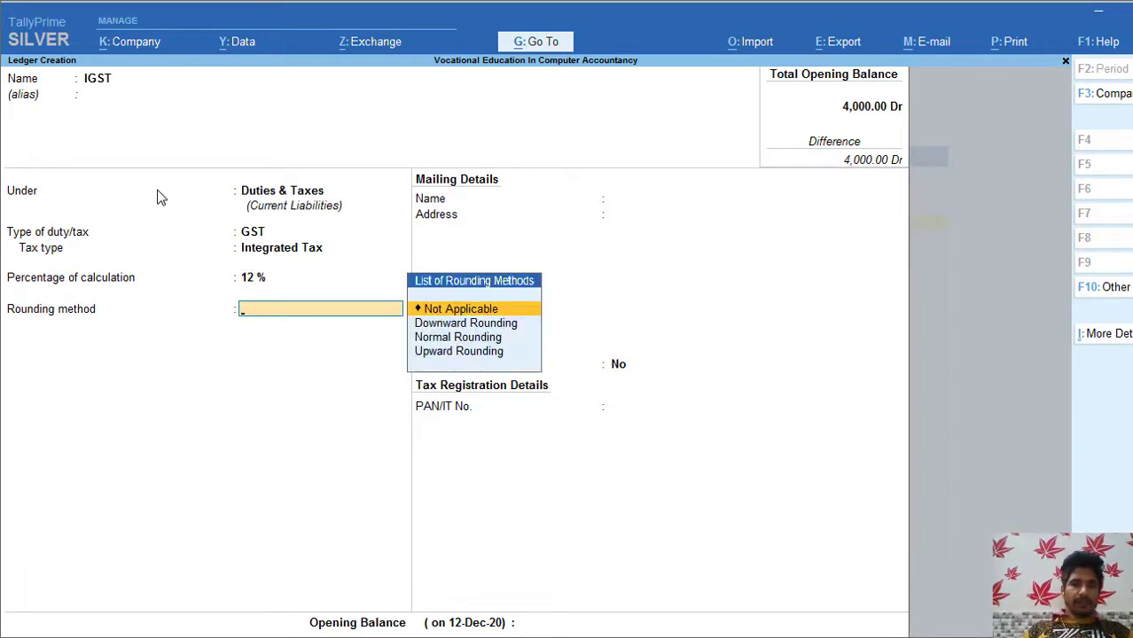
{"action": "key", "text": "Return"}
{"action": "key", "text": "ctrl+a"}
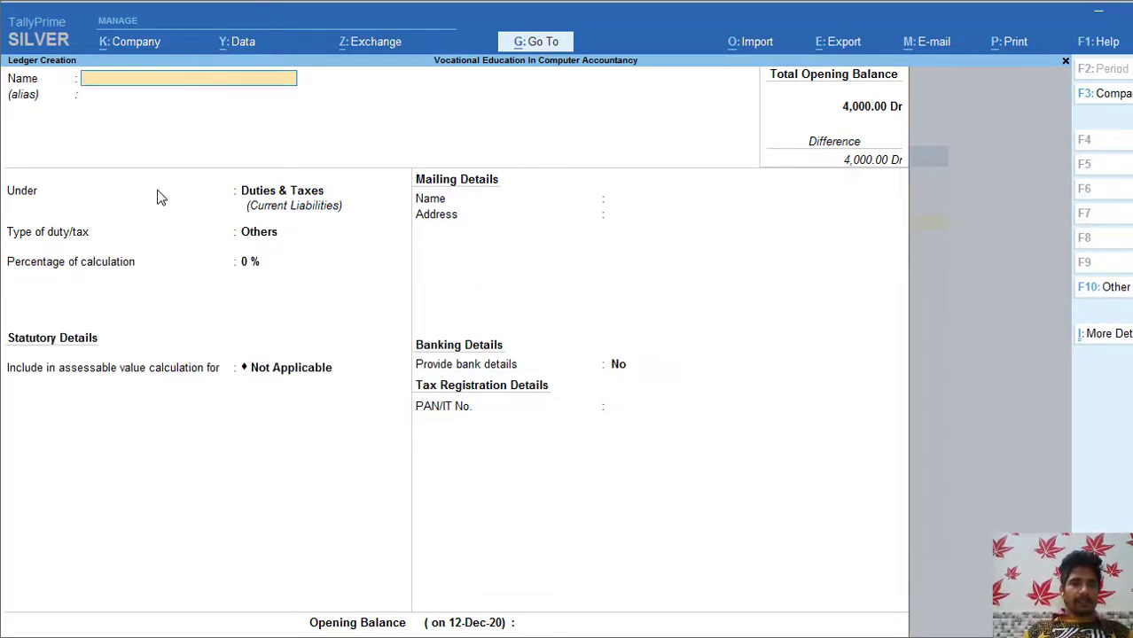
Step: Quit ledger creation back to the Gateway of Tally and bring up the Go To report list
{"action": "key", "text": "Escape"}
{"action": "key", "text": "Return"}
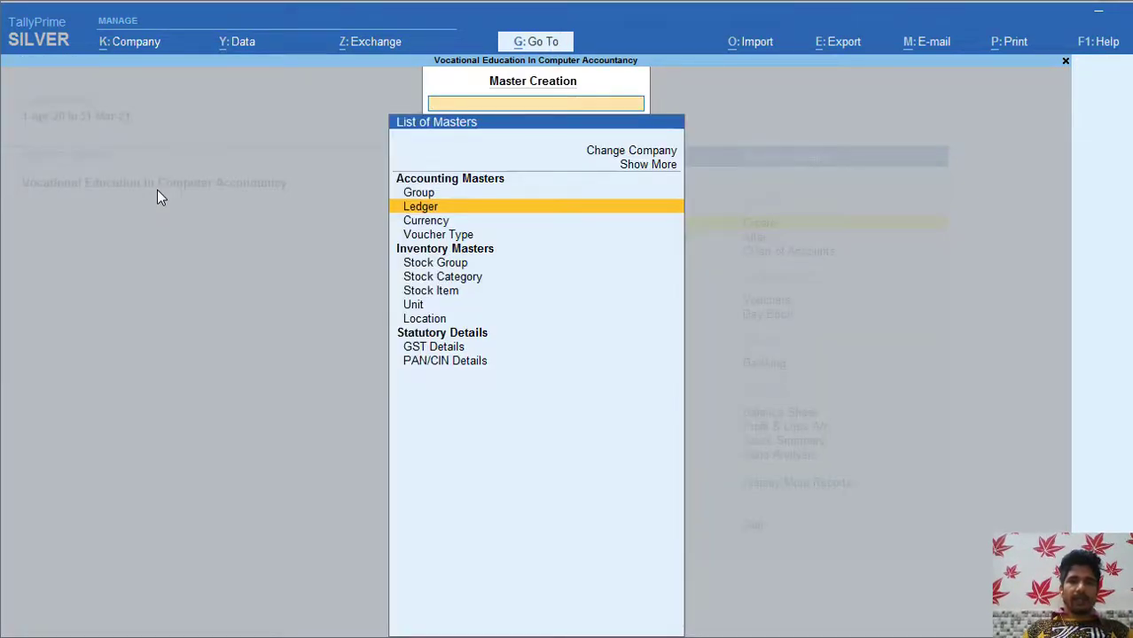
{"action": "key", "text": "Escape"}
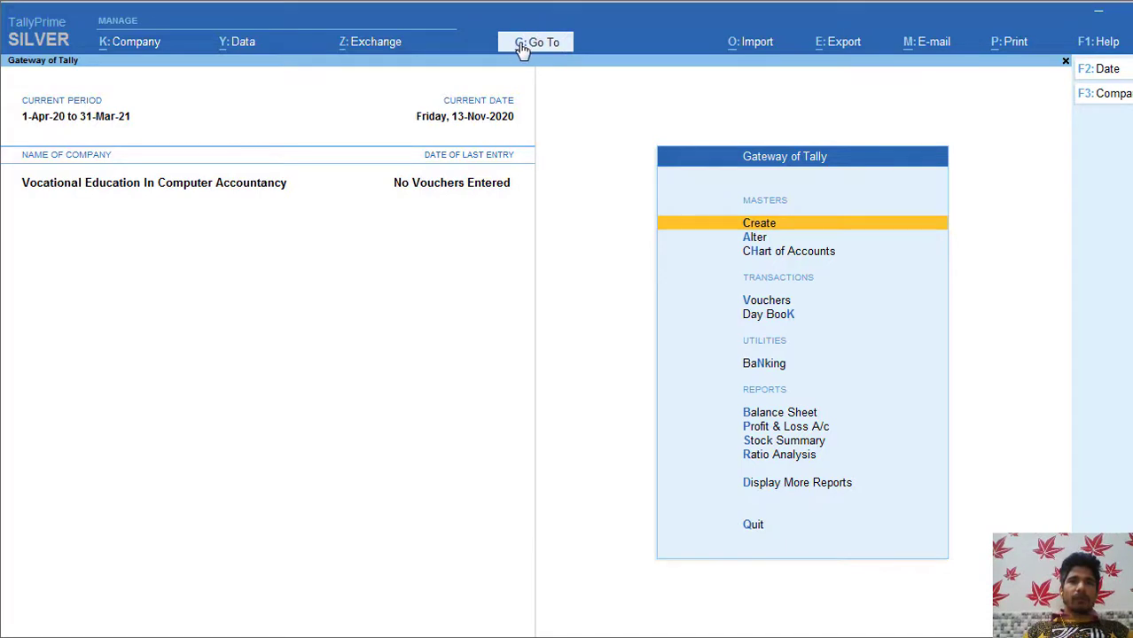
{"action": "left_click", "coordinate": [521, 46]}
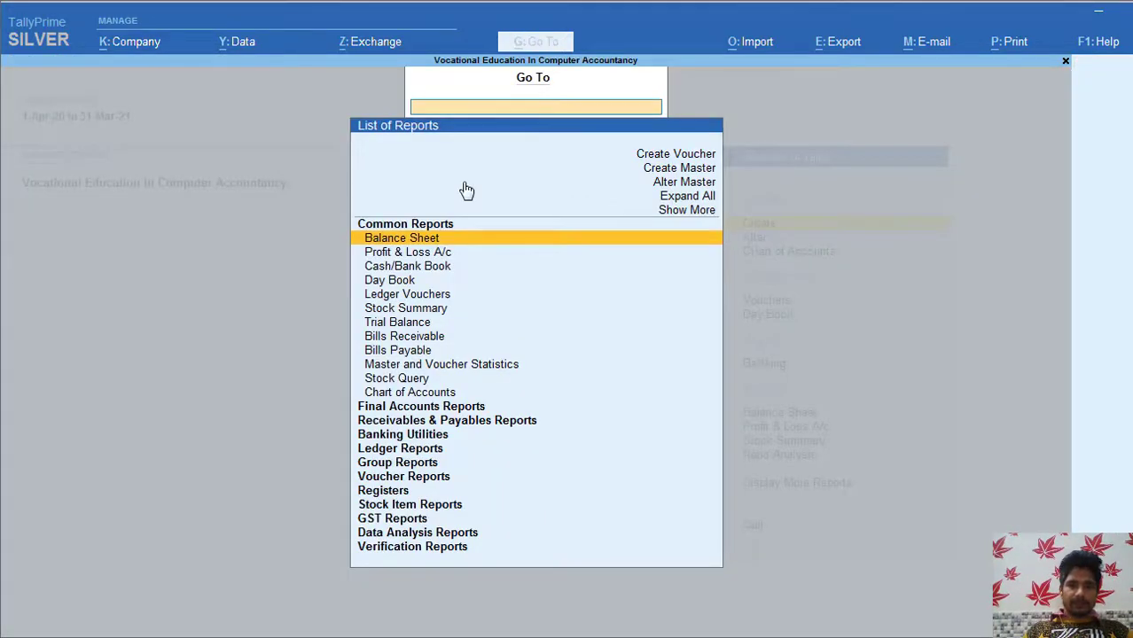
Step: In Ledger Vouchers, verify Purchase Local, Purchase External, IGST, CGST and SGST are listed, then return
{"action": "key", "text": "Down"}
{"action": "key", "text": "Down"}
{"action": "key", "text": "Down"}
{"action": "key", "text": "Down"}
{"action": "key", "text": "Down"}
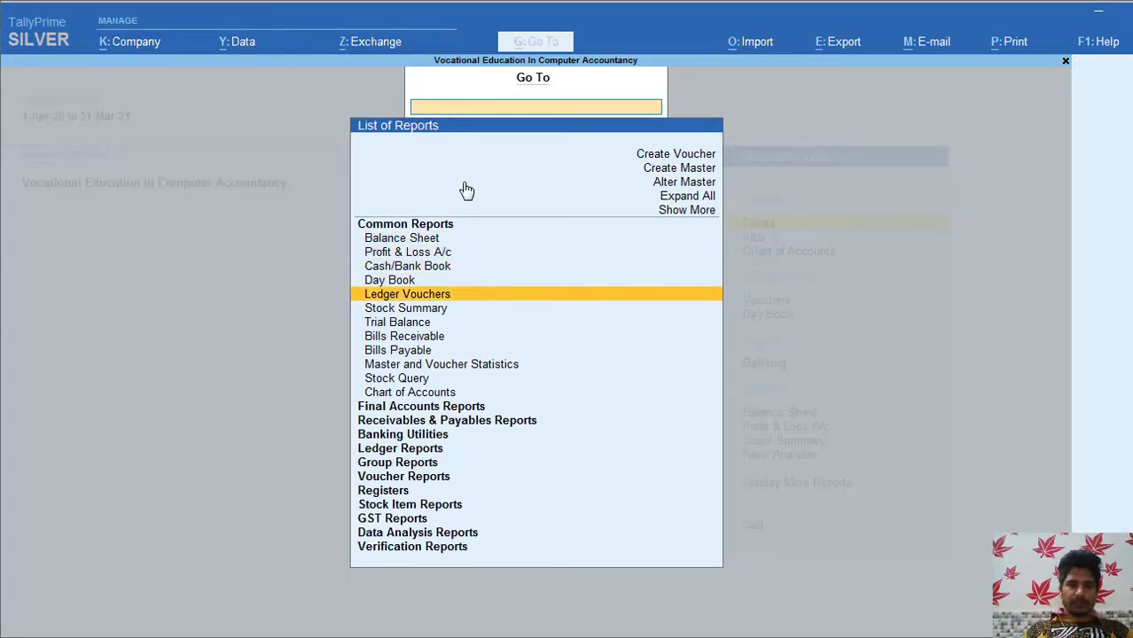
{"action": "key", "text": "Up"}
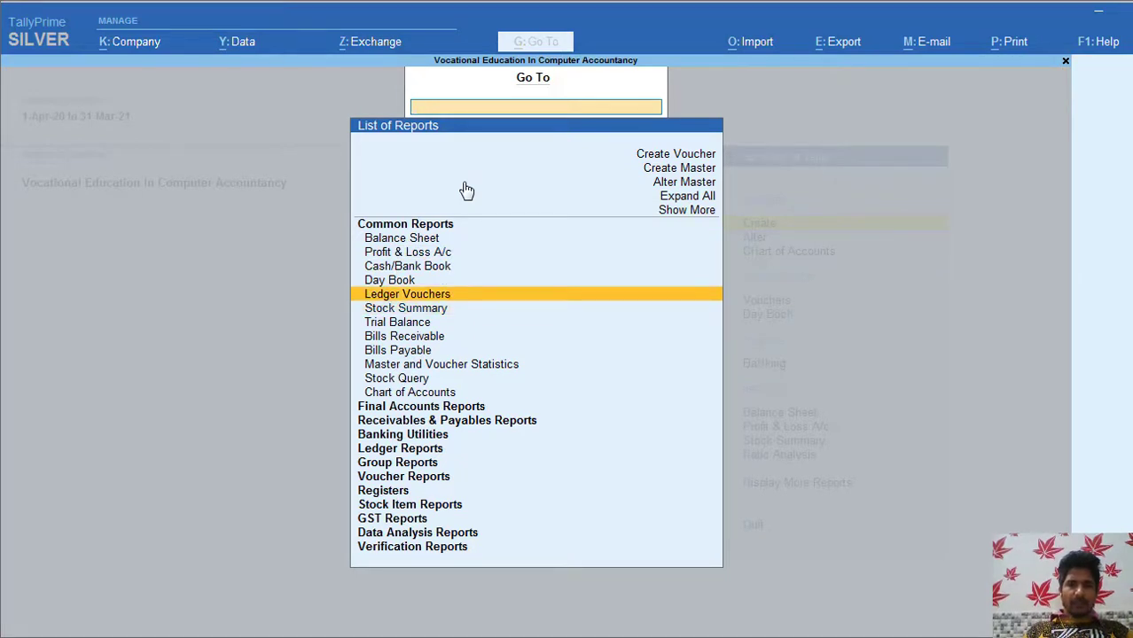
{"action": "key", "text": "Return"}
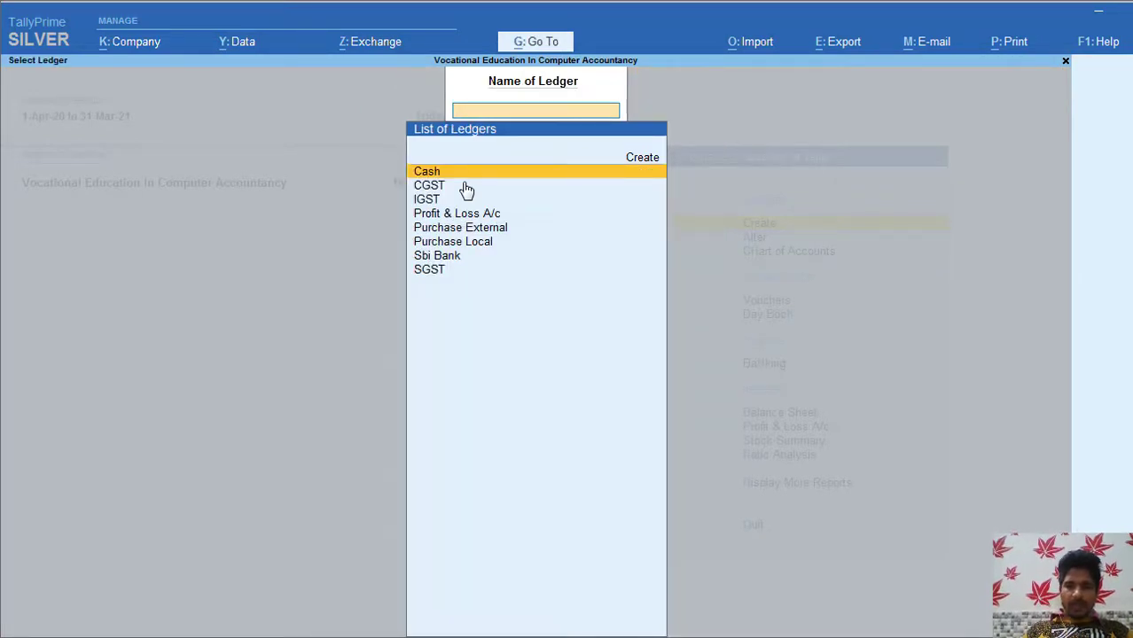
{"action": "key", "text": "Down"}
{"action": "key", "text": "Down"}
{"action": "key", "text": "Down"}
{"action": "key", "text": "Down"}
{"action": "key", "text": "Down"}
{"action": "key", "text": "Down"}
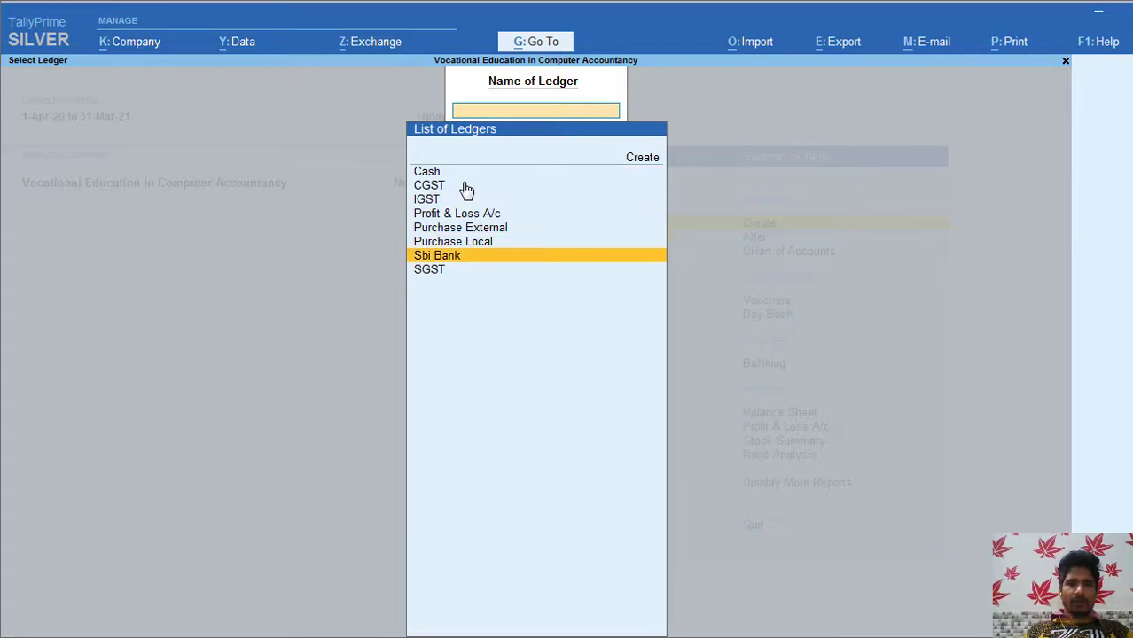
{"action": "key", "text": "Up"}
{"action": "key", "text": "Up"}
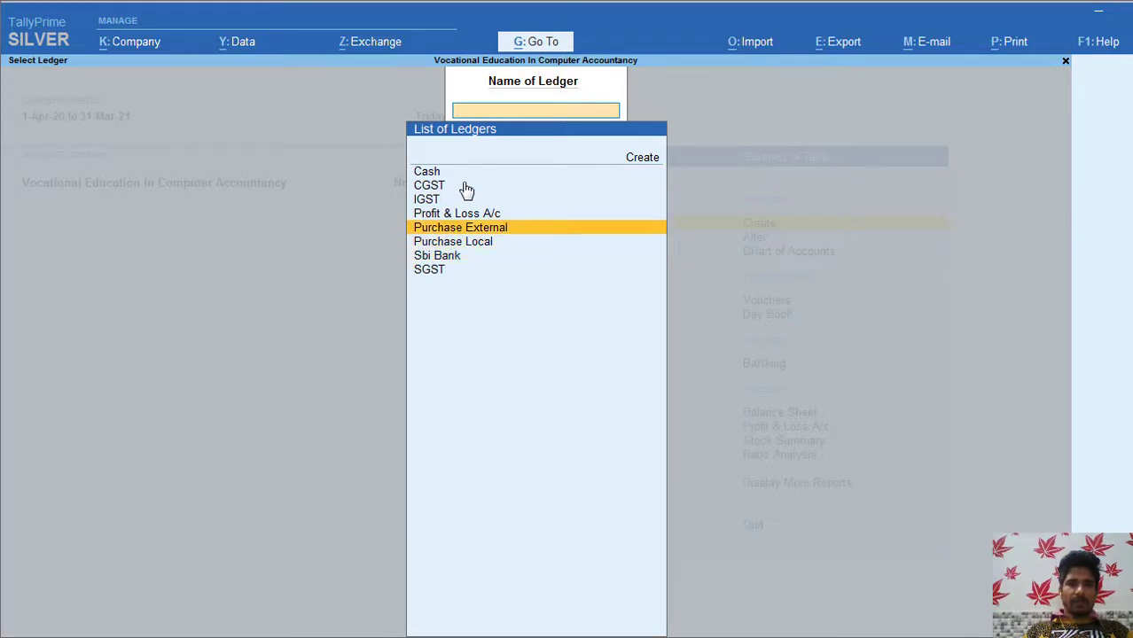
{"action": "key", "text": "Up"}
{"action": "key", "text": "Up"}
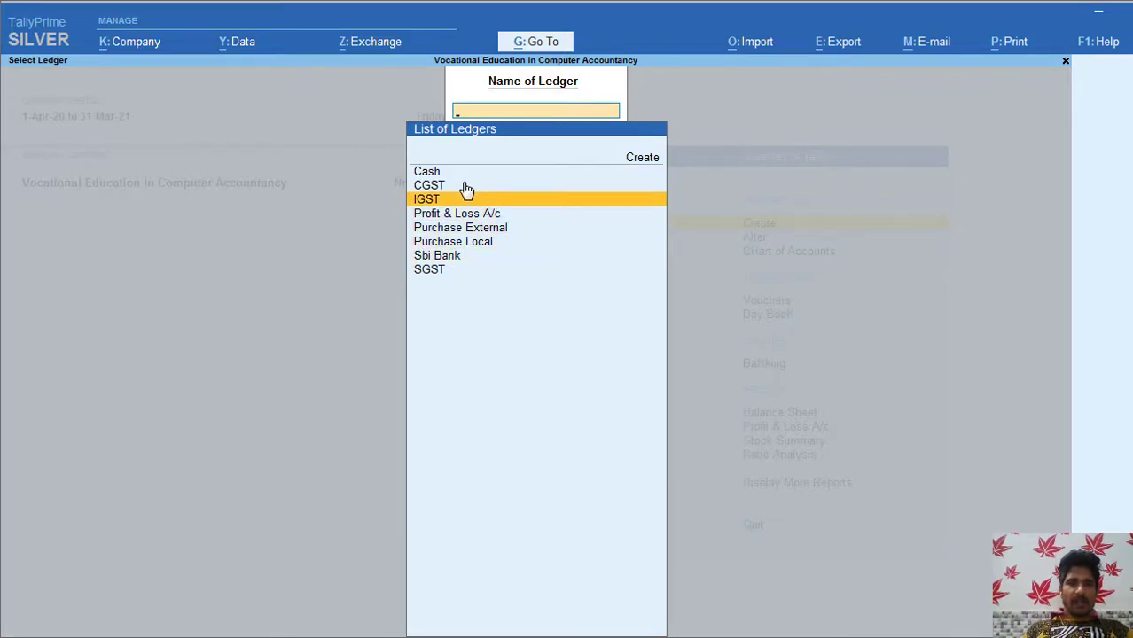
{"action": "key", "text": "Up"}
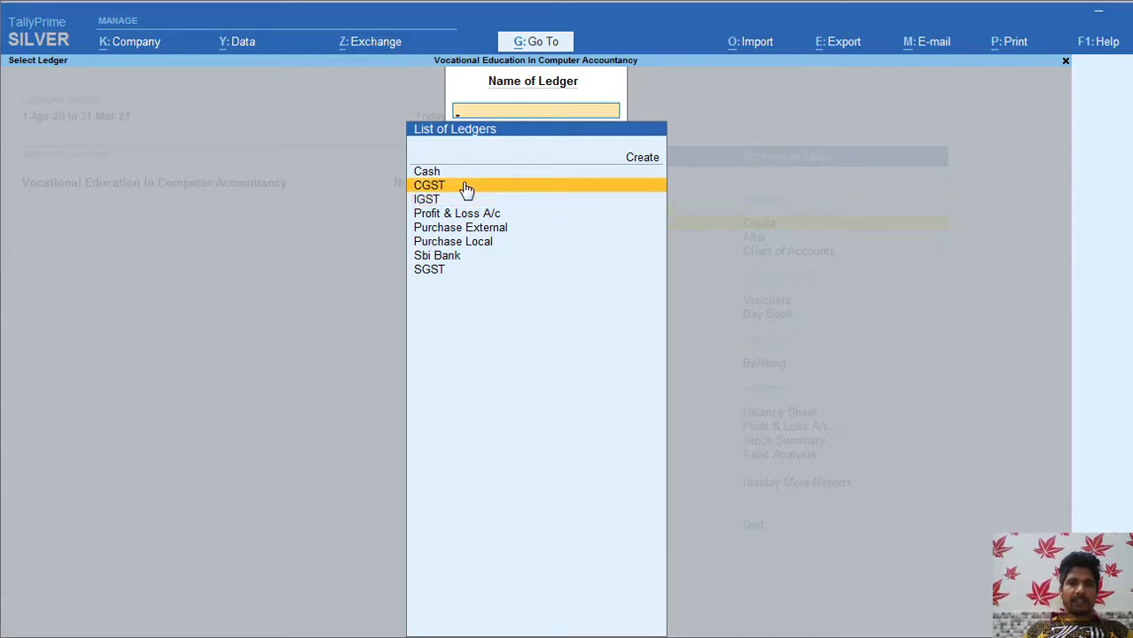
{"action": "key", "text": "Down"}
{"action": "key", "text": "Down"}
{"action": "key", "text": "Down"}
{"action": "key", "text": "Down"}
{"action": "key", "text": "Down"}
{"action": "key", "text": "Down"}
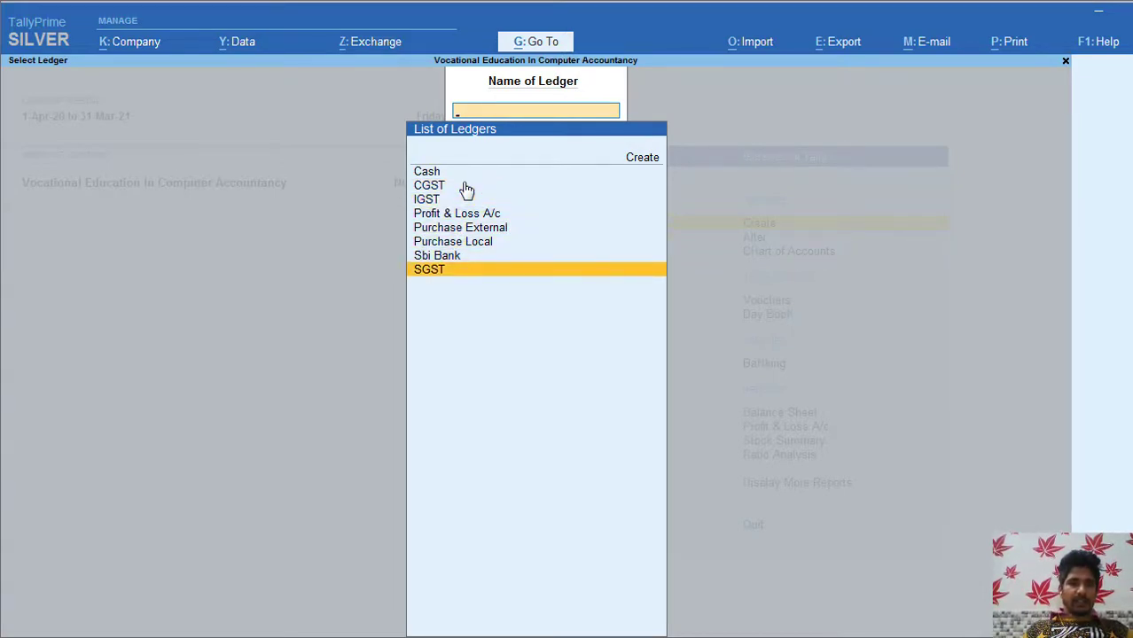
{"action": "key", "text": "Escape"}
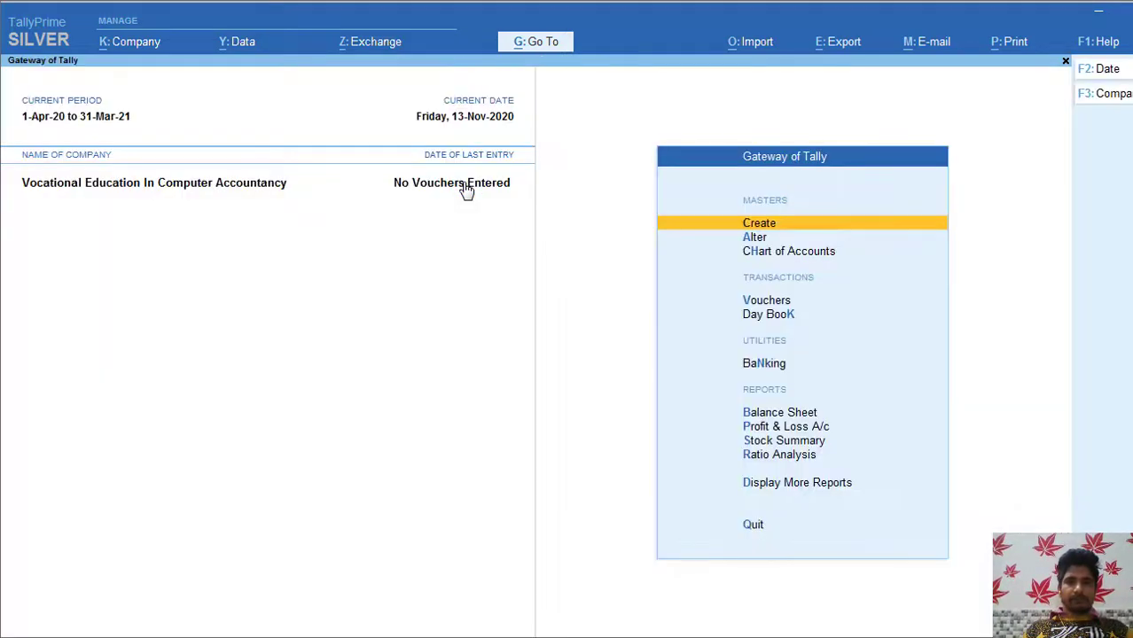